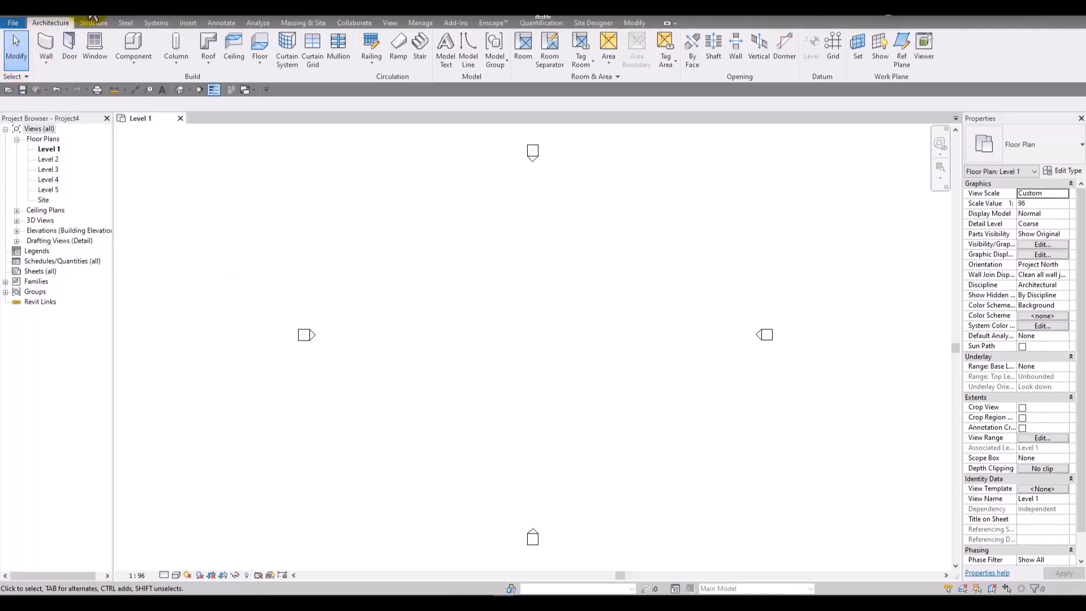
Step: Draw a straight horizontal wall in the middle of the Level 1 plan, between the elevation markers
{"action": "left_click", "coordinate": [52, 37]}
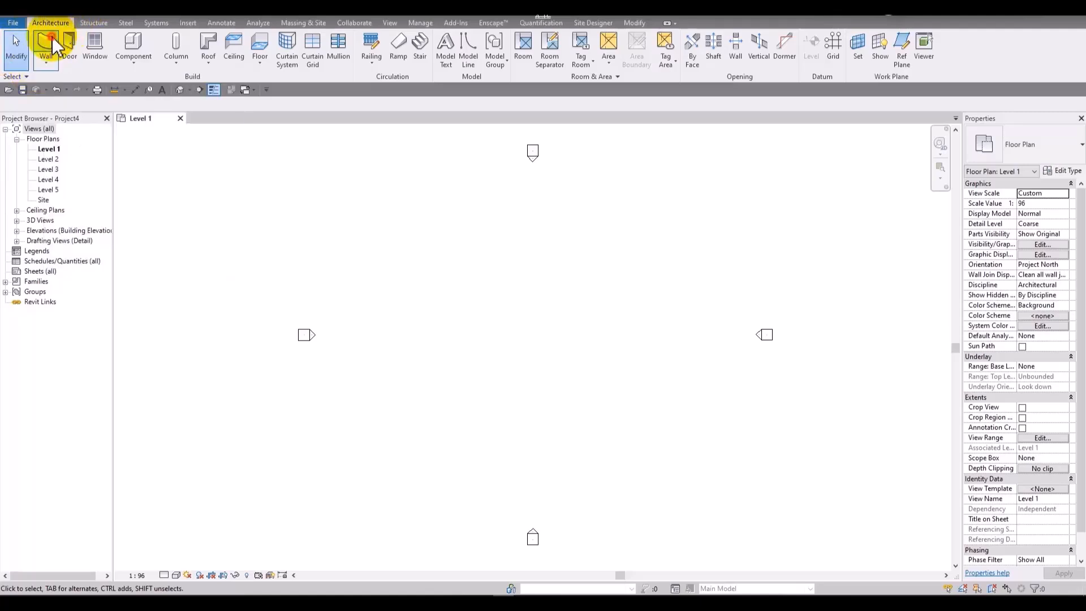
{"action": "left_click", "coordinate": [454, 338]}
{"action": "left_click", "coordinate": [582, 339]}
{"action": "scroll", "coordinate": [521, 362], "scroll_direction": "up", "scroll_amount": 8}
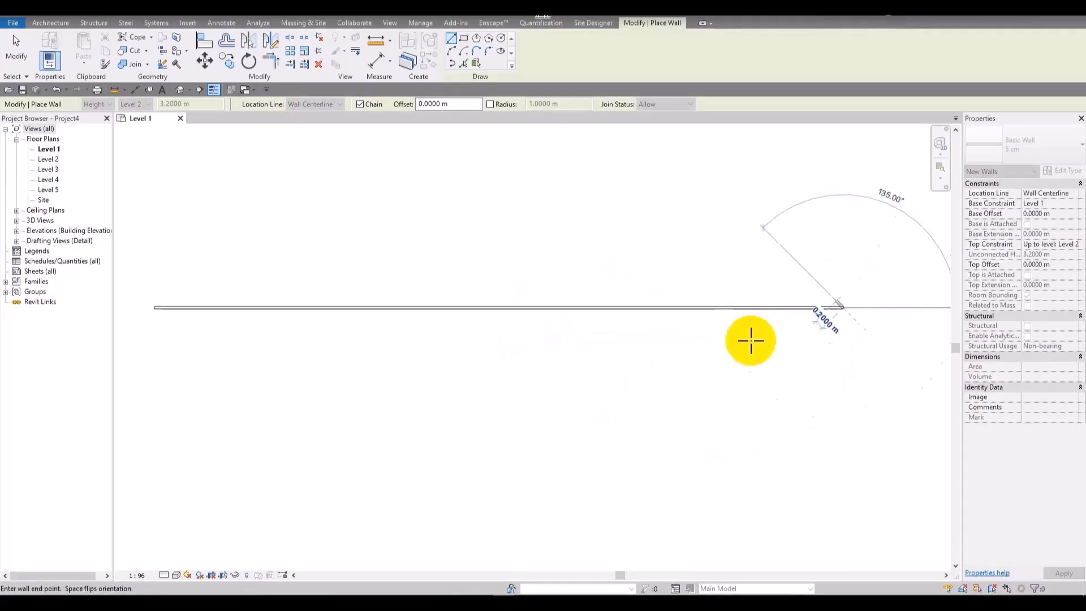
{"action": "key", "text": "Escape"}
{"action": "key", "text": "Escape"}
{"action": "scroll", "coordinate": [750, 290], "scroll_direction": "down", "scroll_amount": 6}
{"action": "middle_click_drag", "start_coordinate": [744, 282], "coordinate": [499, 350]}
{"action": "key", "text": "Escape"}
Step: Hide the Elevations annotation category in the Level 1 floor plan's visibility/graphic overrides
{"action": "scroll", "coordinate": [529, 310], "scroll_direction": "down", "scroll_amount": 2}
{"action": "scroll", "coordinate": [528, 310], "scroll_direction": "up", "scroll_amount": 1}
{"action": "key", "text": "v"}
{"action": "key", "text": "g"}
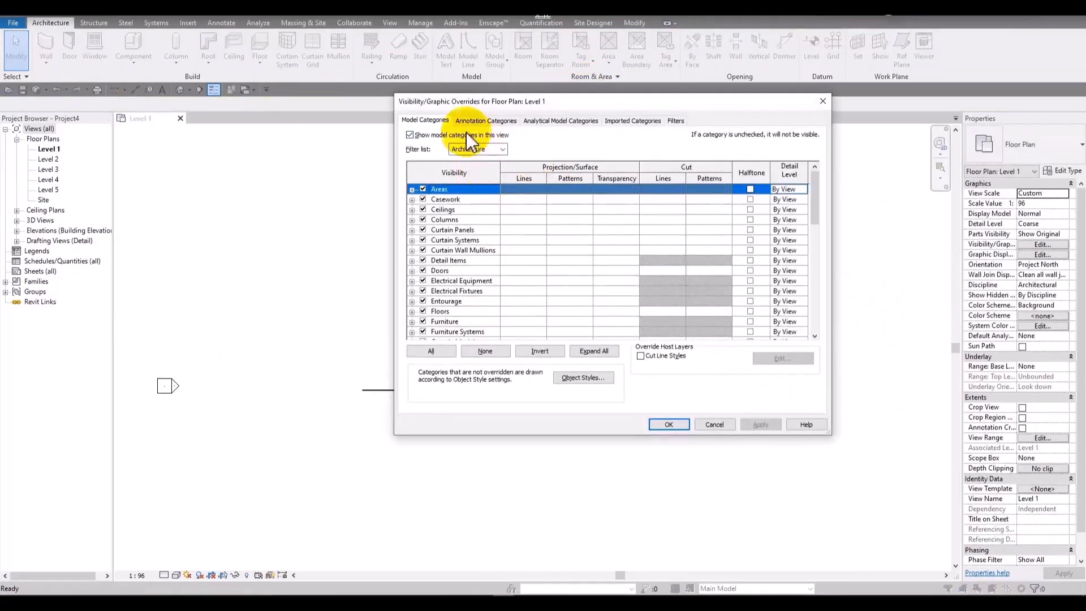
{"action": "left_click", "coordinate": [485, 121]}
{"action": "left_click", "coordinate": [444, 271]}
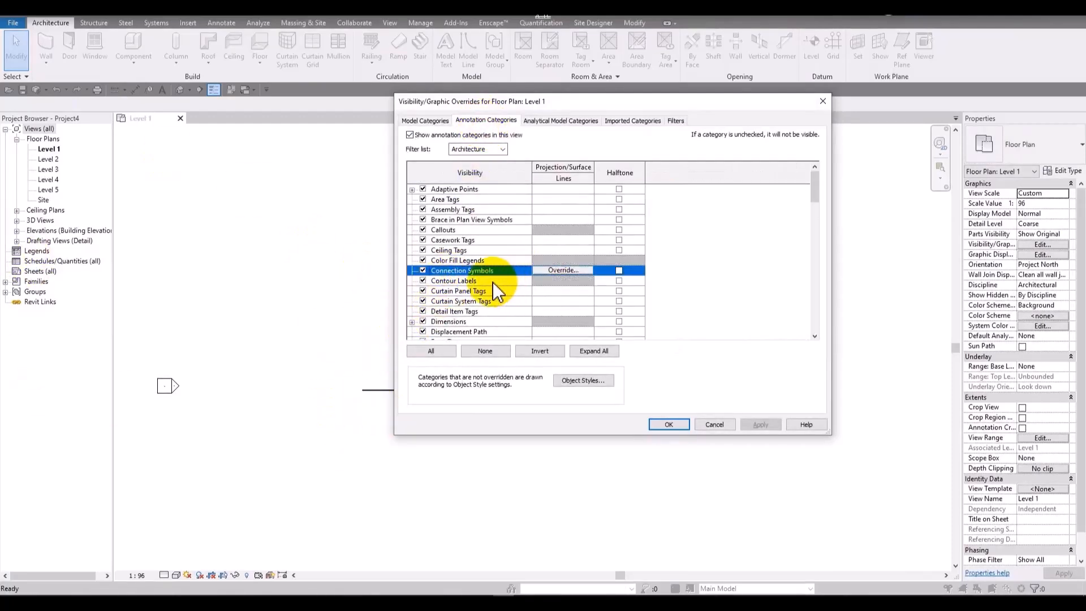
{"action": "left_click", "coordinate": [496, 337]}
{"action": "scroll", "coordinate": [465, 309], "scroll_direction": "down", "scroll_amount": 2}
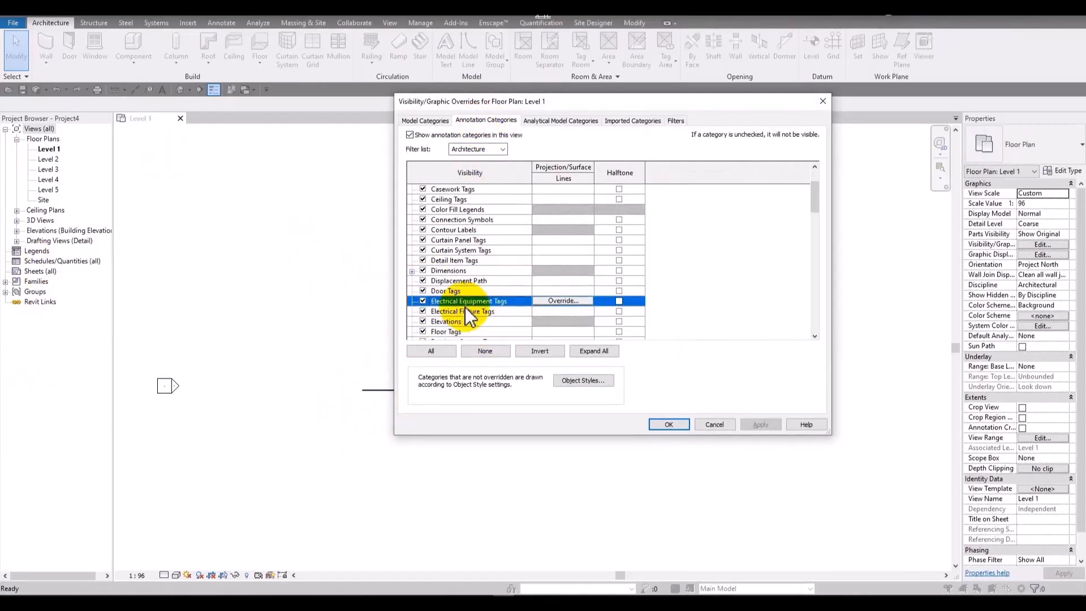
{"action": "left_click", "coordinate": [422, 322]}
{"action": "left_click", "coordinate": [666, 425]}
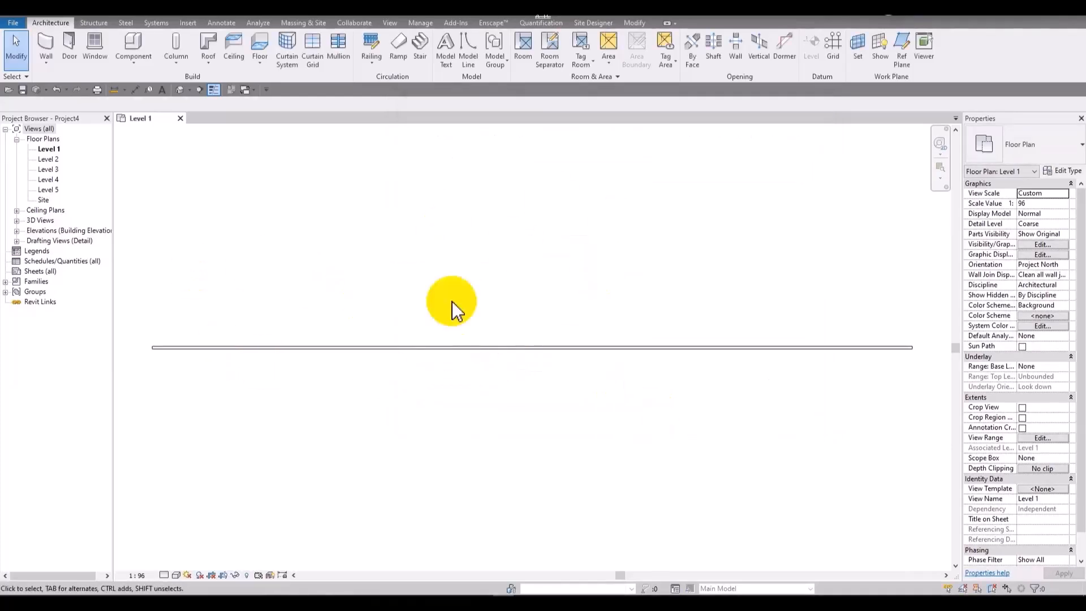
Step: Delete the horizontal wall from the Level 1 plan
{"action": "scroll", "coordinate": [450, 253], "scroll_direction": "down", "scroll_amount": 2}
{"action": "scroll", "coordinate": [543, 327], "scroll_direction": "up", "scroll_amount": 2}
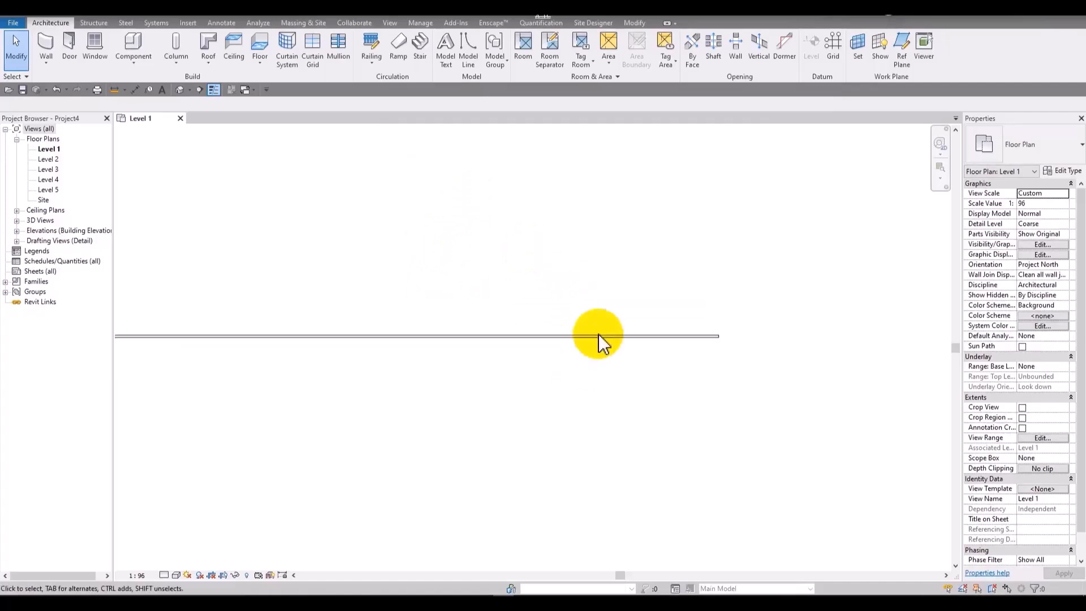
{"action": "left_click_drag", "start_coordinate": [771, 291], "coordinate": [650, 396]}
{"action": "key", "text": "Delete"}
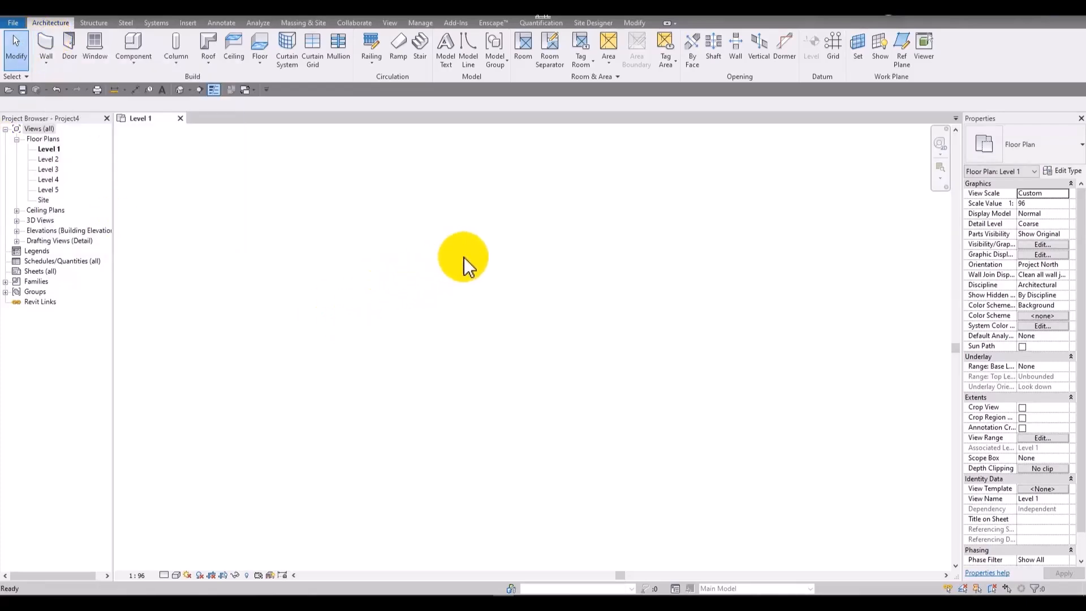
{"action": "key", "text": "w"}
{"action": "key", "text": "a"}
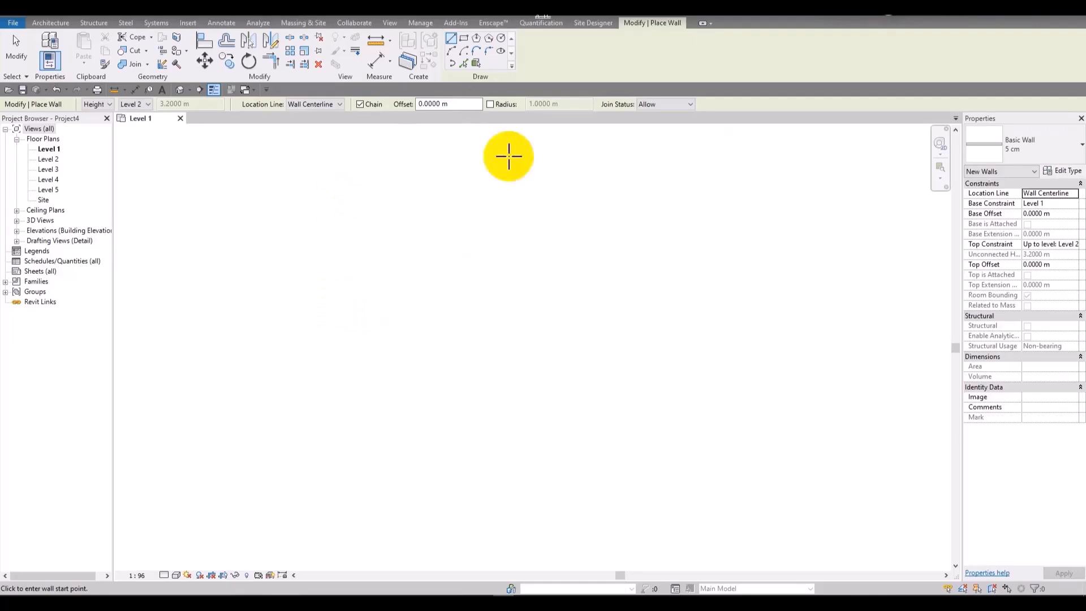
{"action": "key", "text": "Escape"}
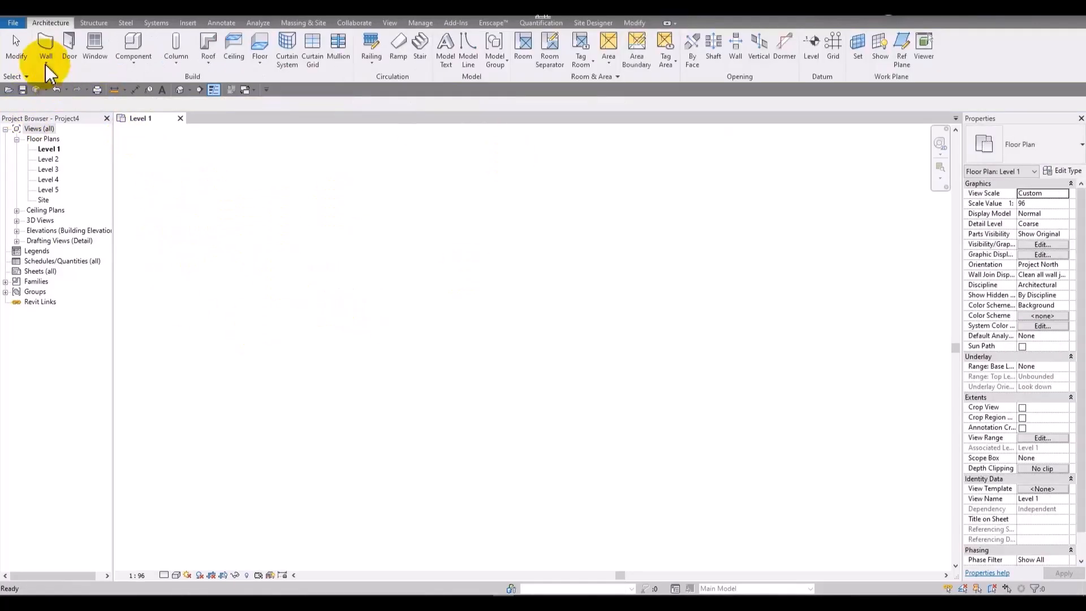
Step: Draw a horizontal Basic Wall 5 cm on Level 1 as a straight line, with its location line at the wall centerline
{"action": "left_click", "coordinate": [47, 64]}
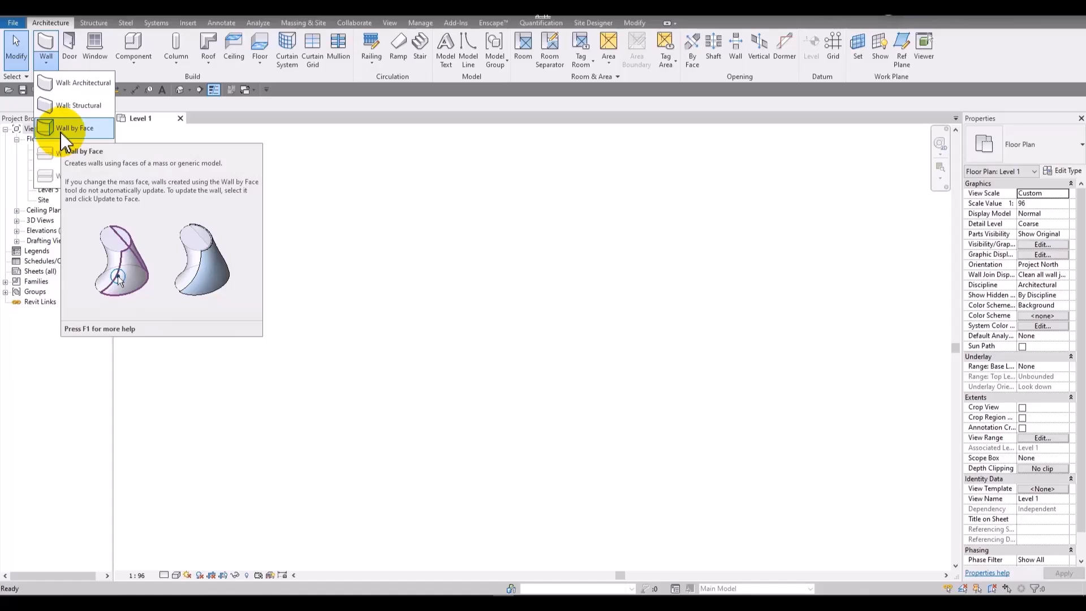
{"action": "left_click", "coordinate": [49, 38]}
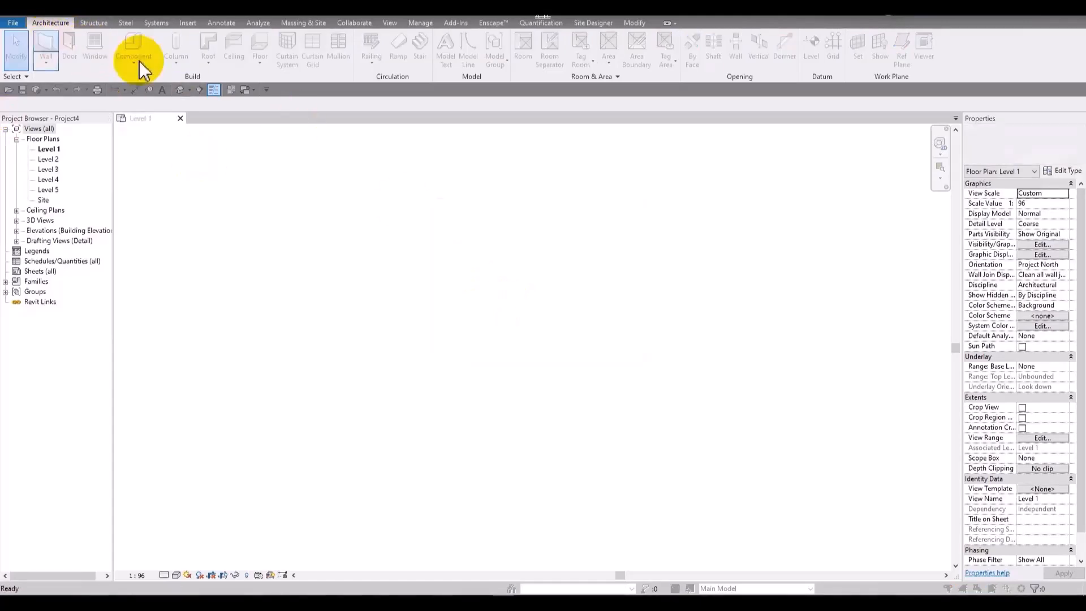
{"action": "key", "text": "Escape"}
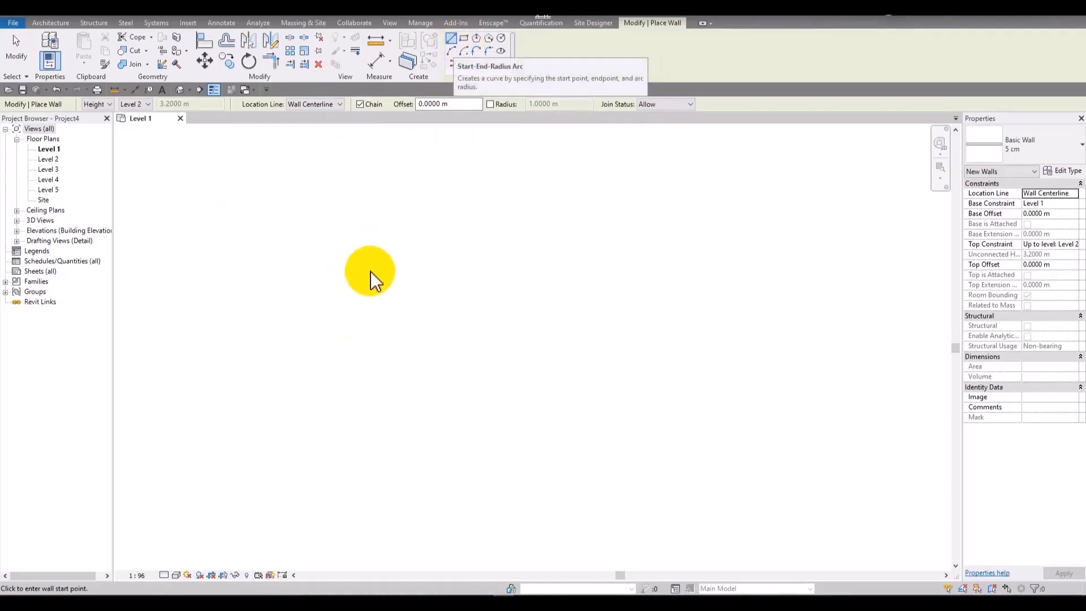
{"action": "left_click", "coordinate": [451, 42]}
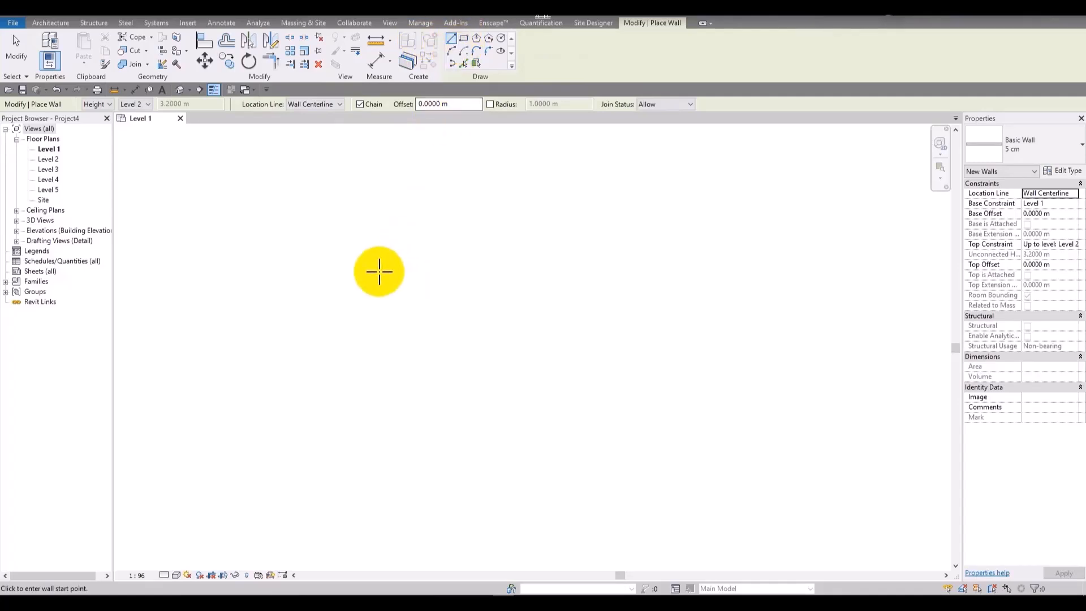
{"action": "left_click", "coordinate": [379, 272]}
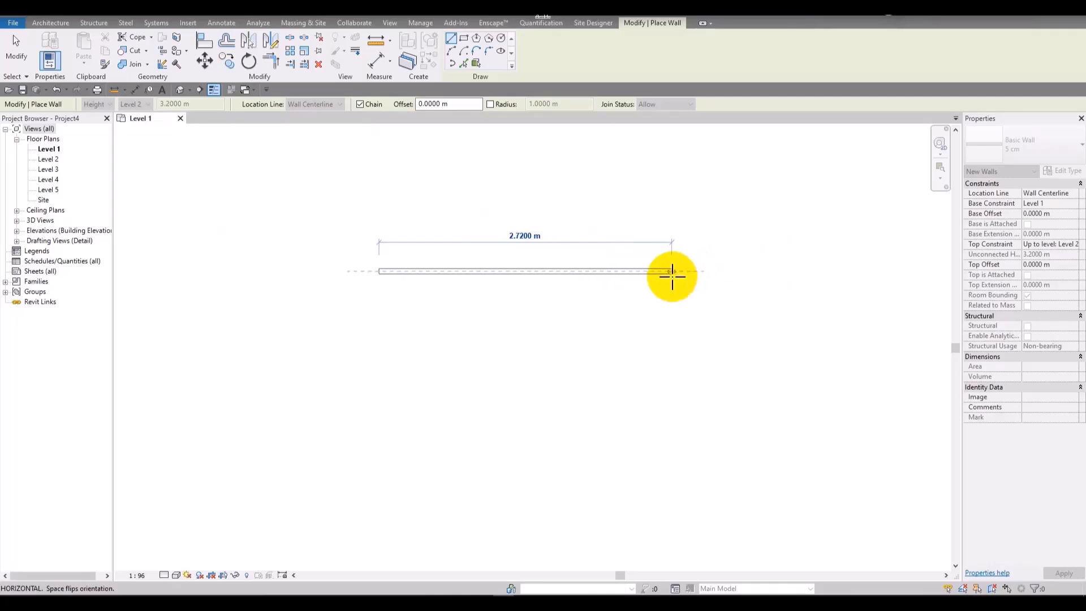
{"action": "left_click", "coordinate": [724, 269]}
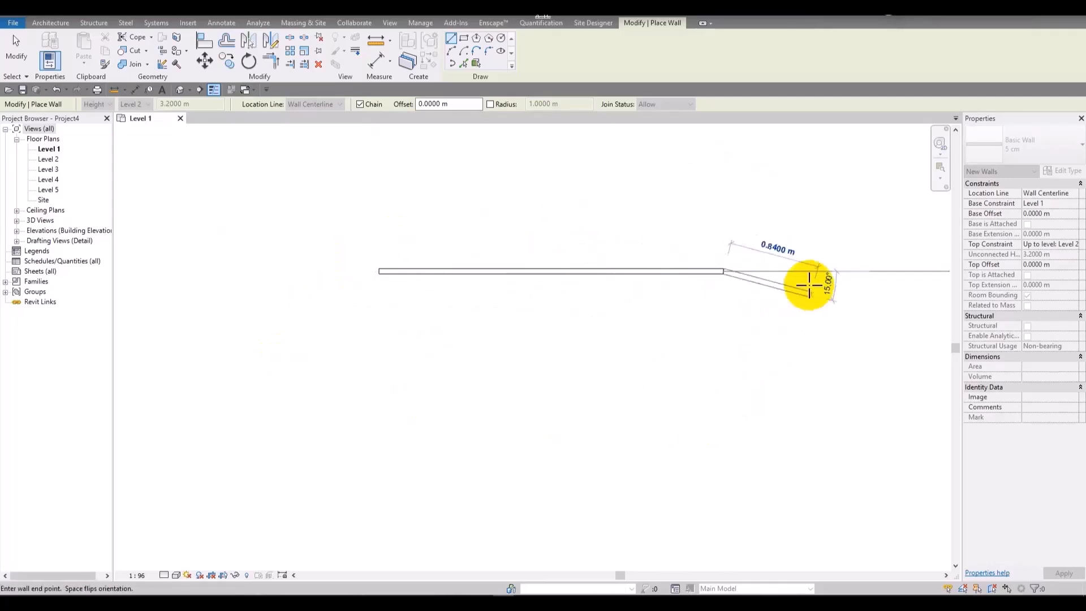
Step: Continue the chain with a vertical wall going up at 90° from the horizontal wall's right end, and finish the chain
{"action": "scroll", "coordinate": [690, 262], "scroll_direction": "down", "scroll_amount": 2}
{"action": "middle_click_drag", "start_coordinate": [690, 262], "coordinate": [564, 369]}
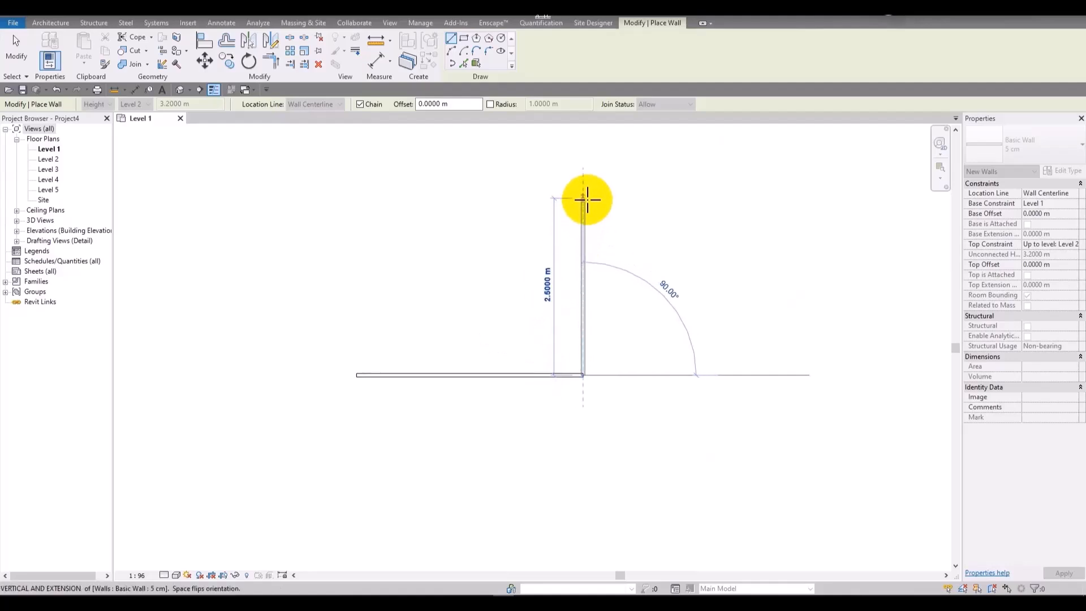
{"action": "key", "text": "Return"}
{"action": "key", "text": "Escape"}
{"action": "key", "text": "Escape"}
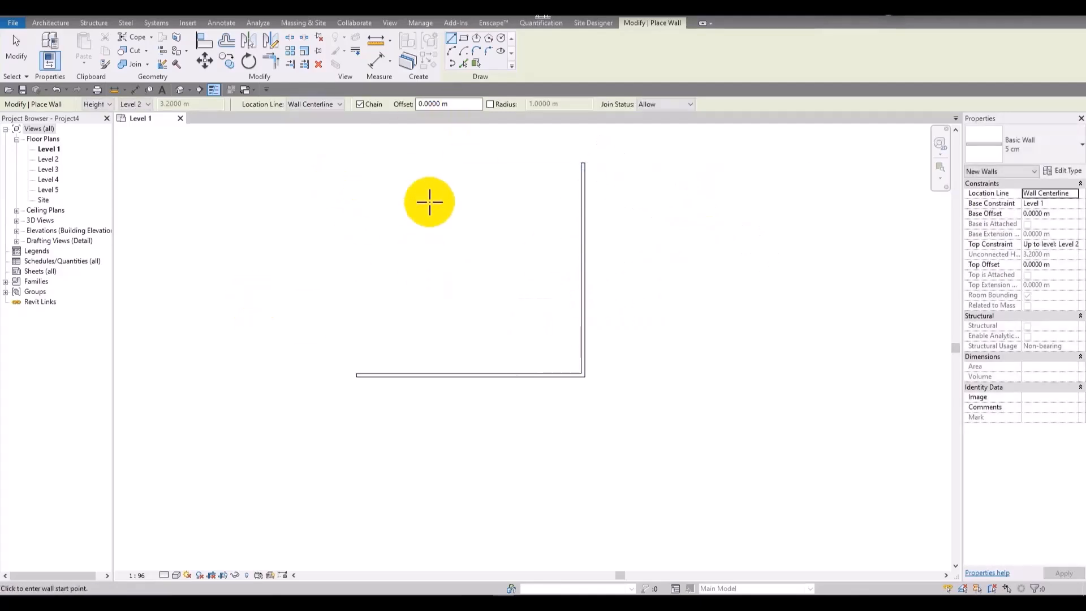
Step: Review the basic, curtain and stacked wall types available for new walls
{"action": "scroll", "coordinate": [479, 241], "scroll_direction": "down", "scroll_amount": 1}
{"action": "middle_click_drag", "start_coordinate": [582, 213], "coordinate": [436, 249]}
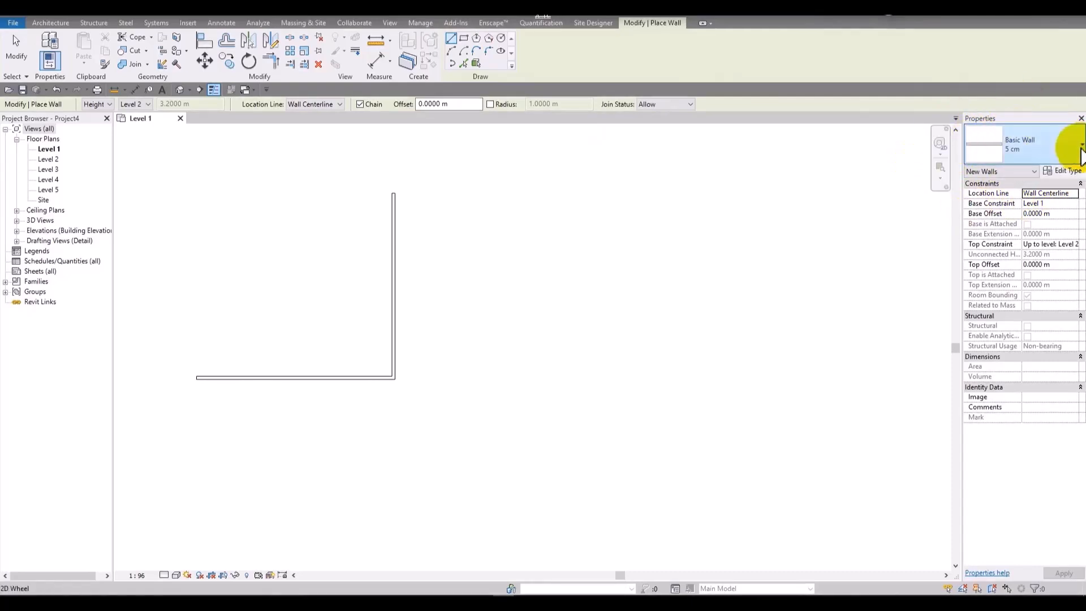
{"action": "left_click", "coordinate": [1018, 143]}
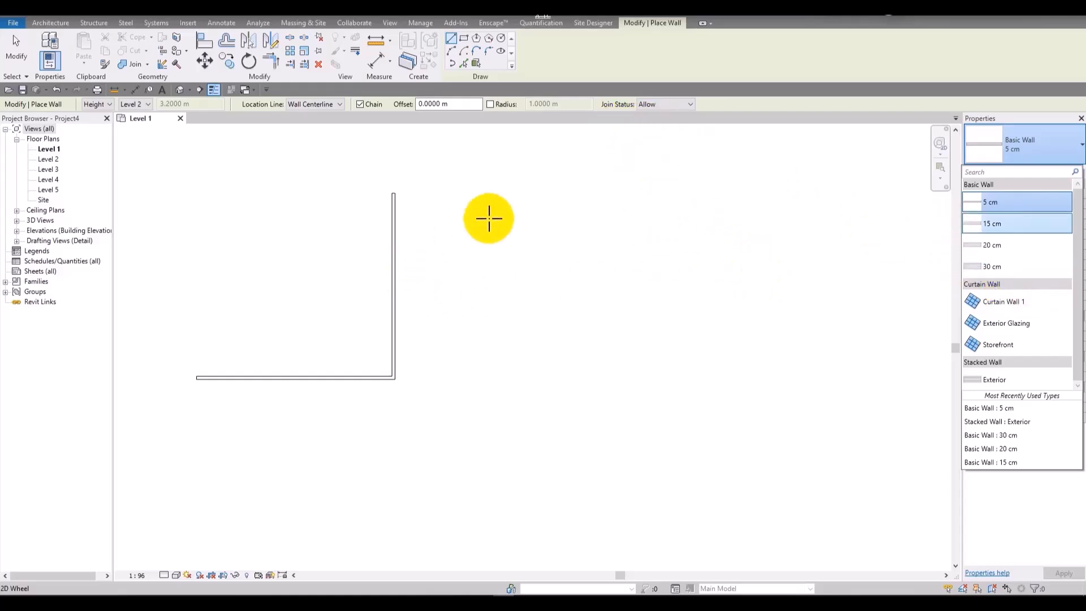
{"action": "left_click", "coordinate": [522, 199]}
Step: Draw a rectangle of 5 cm walls about 5.1 m by 2.8 m to the right of the L-shaped walls
{"action": "scroll", "coordinate": [399, 203], "scroll_direction": "up", "scroll_amount": 3}
{"action": "scroll", "coordinate": [402, 187], "scroll_direction": "down", "scroll_amount": 1}
{"action": "scroll", "coordinate": [420, 344], "scroll_direction": "down", "scroll_amount": 2}
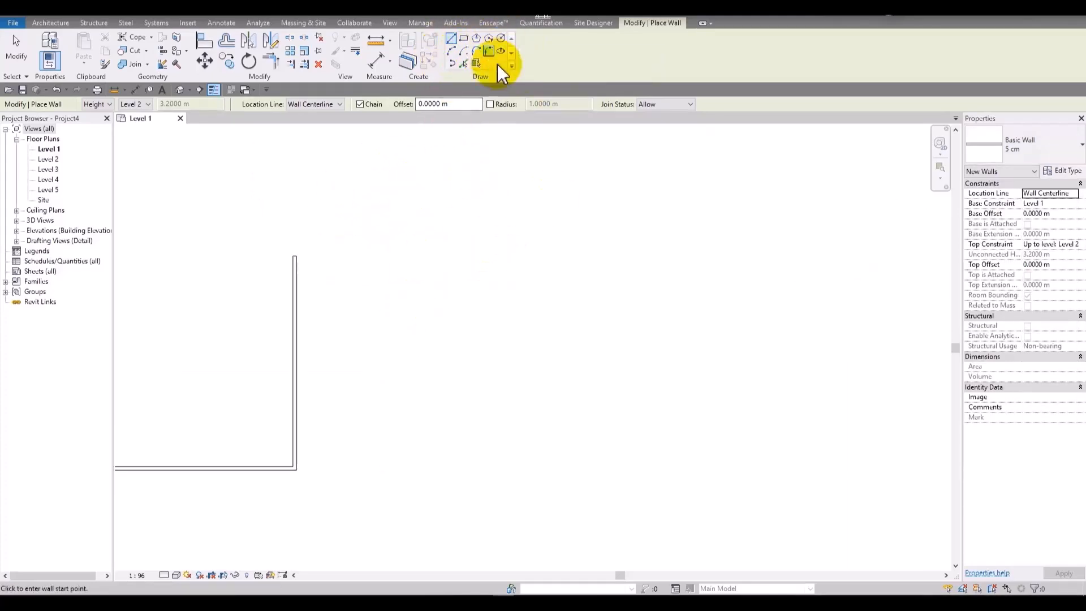
{"action": "middle_click_drag", "start_coordinate": [445, 253], "coordinate": [481, 182]}
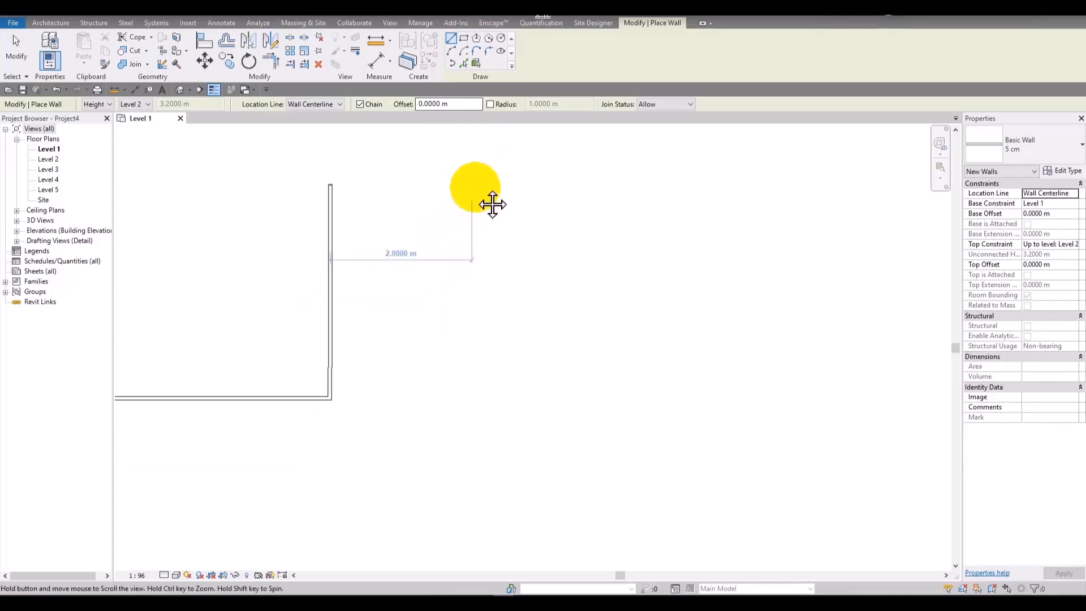
{"action": "left_click", "coordinate": [464, 38]}
{"action": "left_click", "coordinate": [426, 184]}
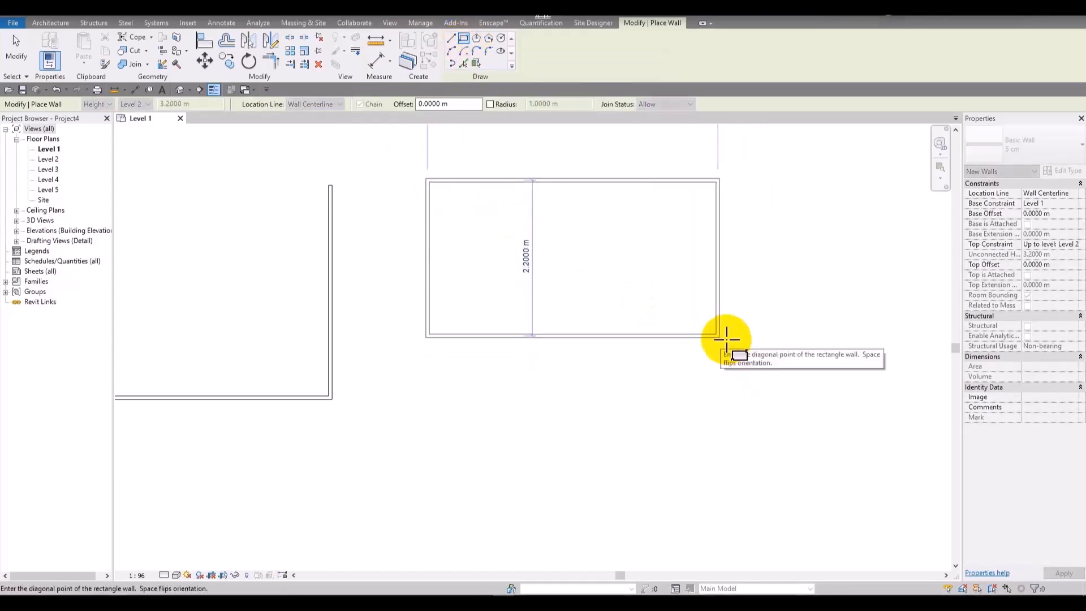
{"action": "left_click", "coordinate": [786, 379]}
Step: Draw a six-sided inscribed polygon of walls to the right of the rectangle, with one vertex pointing straight up
{"action": "scroll", "coordinate": [565, 226], "scroll_direction": "down", "scroll_amount": 4}
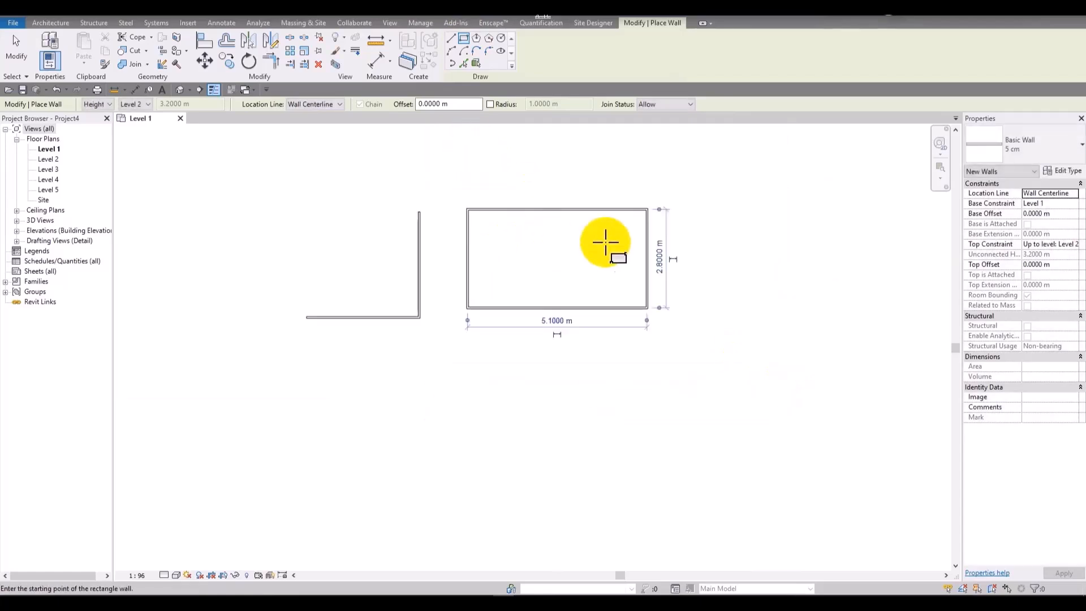
{"action": "left_click", "coordinate": [477, 38]}
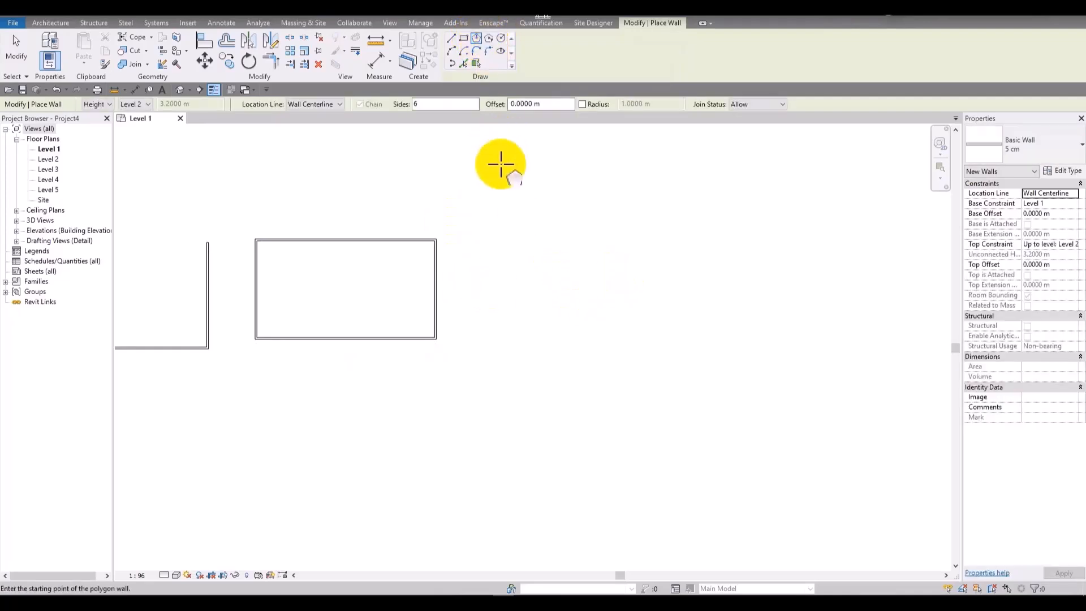
{"action": "left_click", "coordinate": [614, 272]}
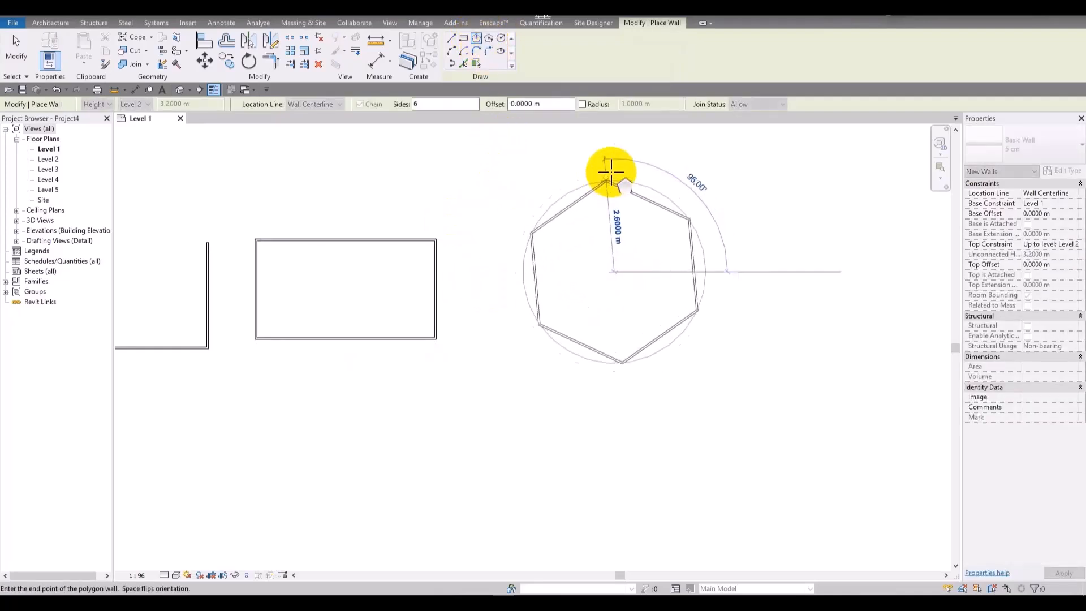
{"action": "left_click", "coordinate": [612, 170]}
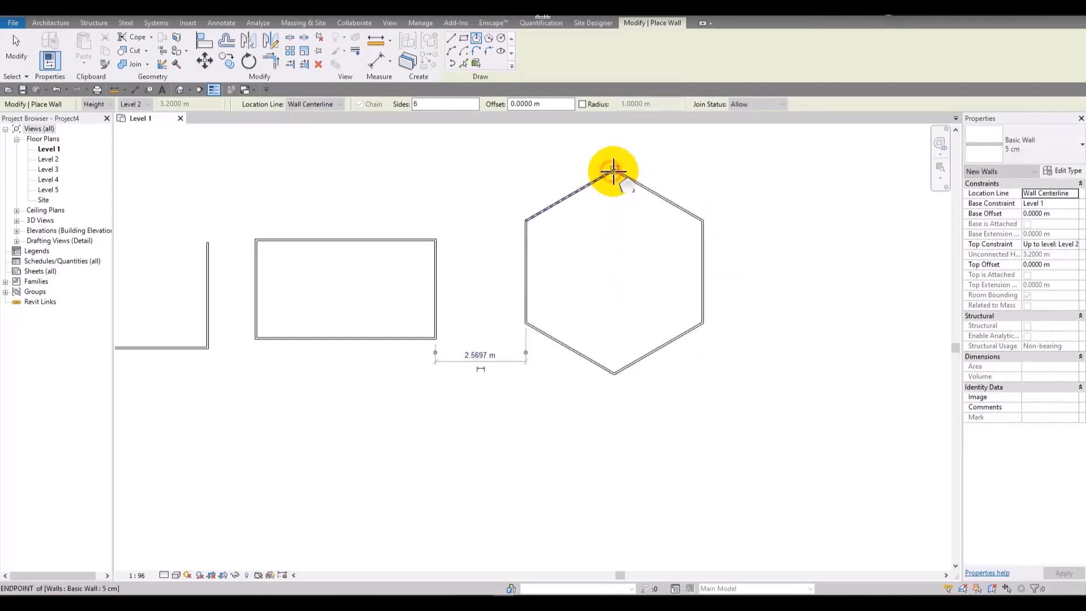
Step: Set the polygon sides to 3 and draw a triangular wall layout to the right of the hexagon
{"action": "middle_click_drag", "start_coordinate": [613, 165], "coordinate": [497, 199]}
{"action": "double_click", "coordinate": [424, 106]}
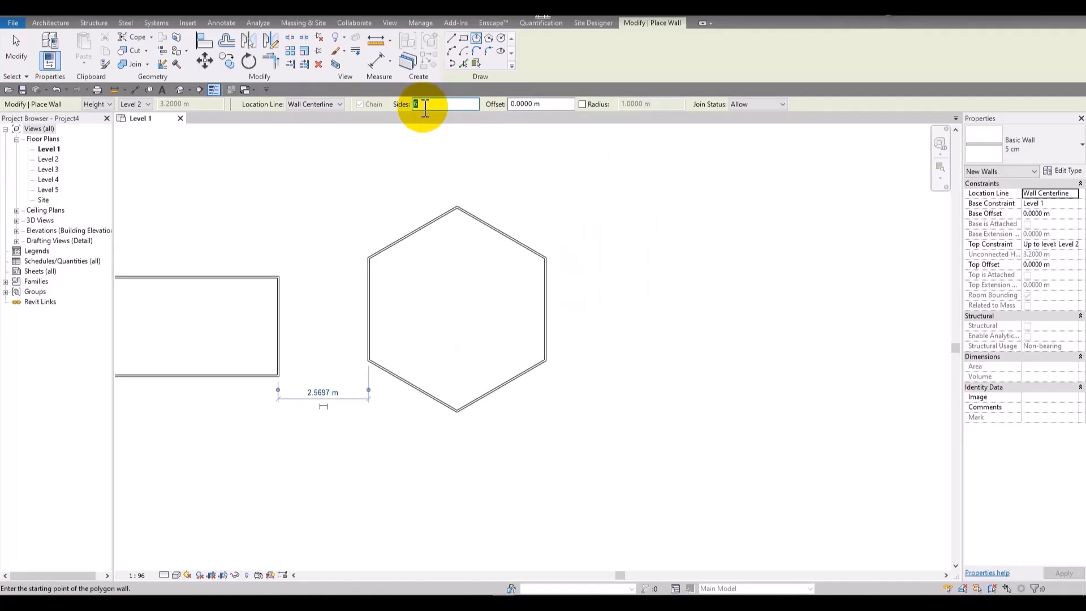
{"action": "type", "text": "3"}
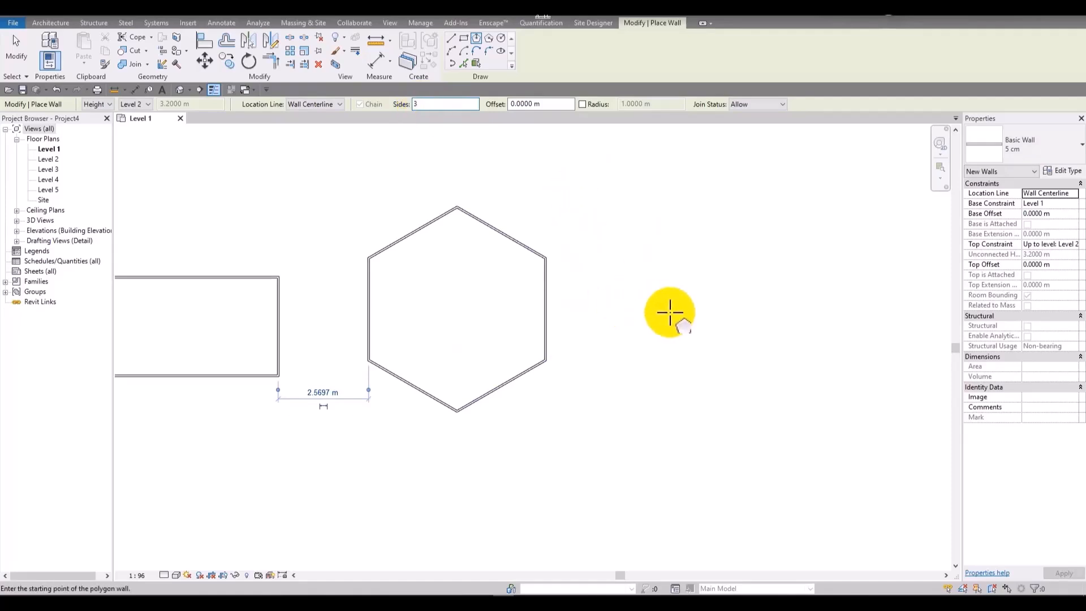
{"action": "left_click", "coordinate": [726, 318]}
{"action": "left_click", "coordinate": [725, 255]}
Step: Set the polygon sides to 36 and draw a near-circular wall layout about 1.6 m in radius right of the triangle
{"action": "middle_click_drag", "start_coordinate": [668, 261], "coordinate": [401, 266]}
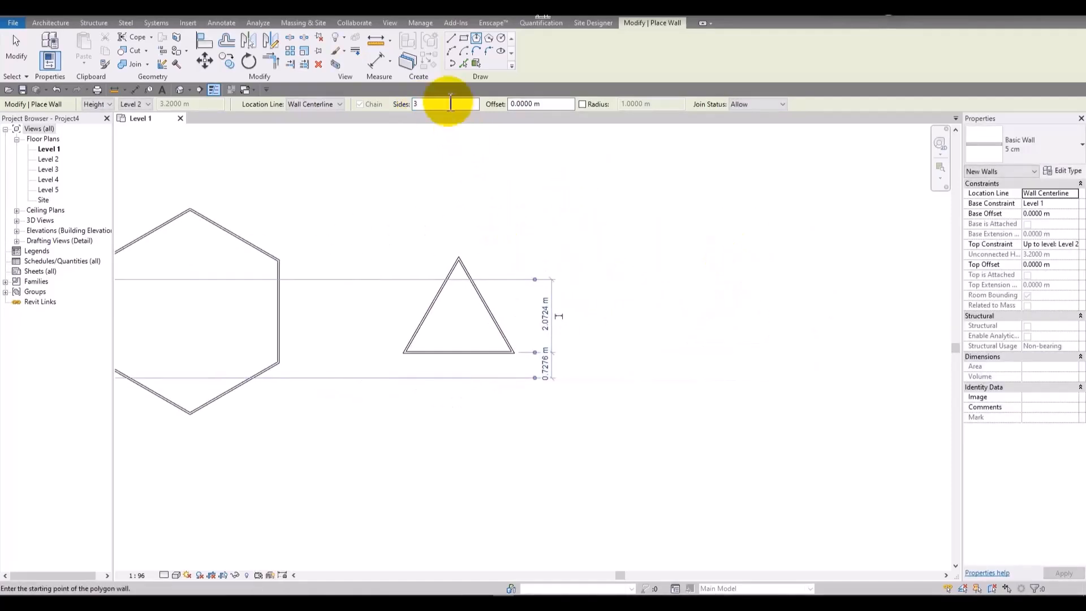
{"action": "double_click", "coordinate": [447, 104]}
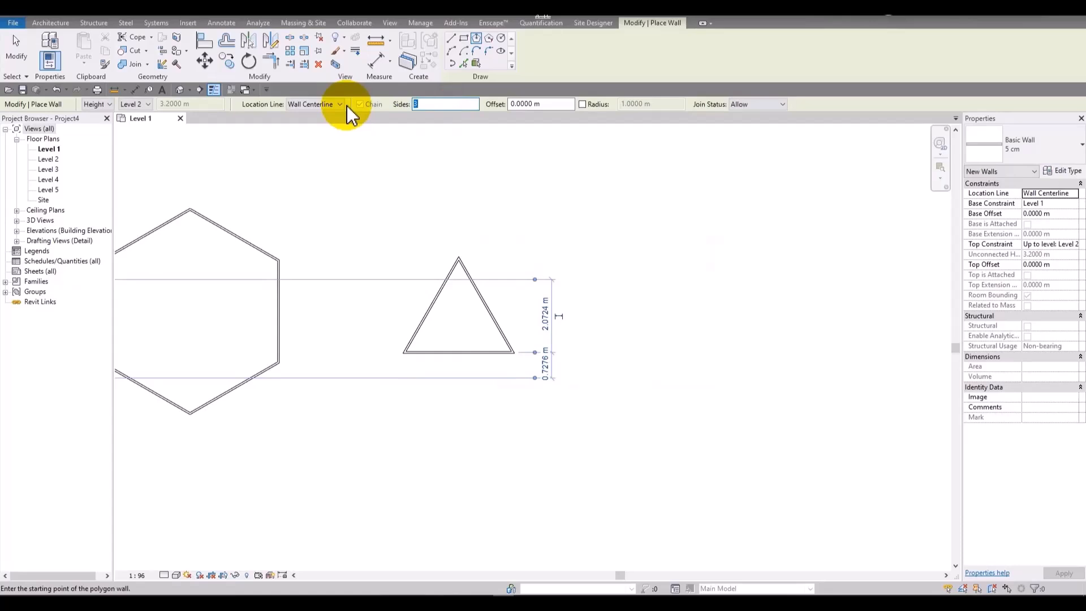
{"action": "type", "text": "36"}
{"action": "left_click", "coordinate": [667, 298]}
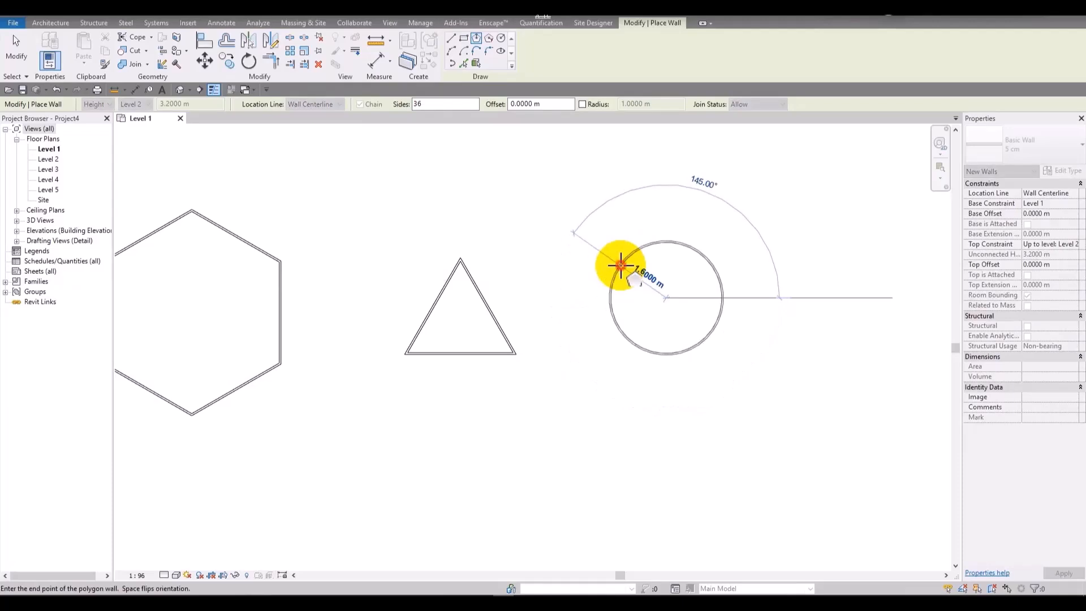
{"action": "left_click", "coordinate": [616, 262]}
Step: Try to set the polygon sides to 50
{"action": "double_click", "coordinate": [446, 104]}
{"action": "type", "text": "50"}
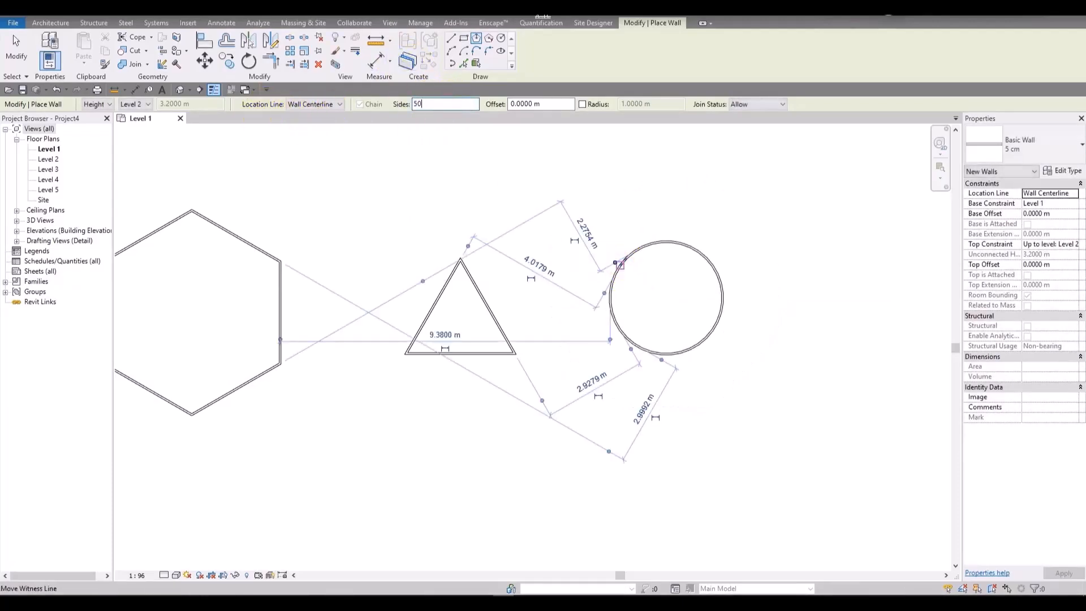
{"action": "scroll", "coordinate": [458, 155], "scroll_direction": "up", "scroll_amount": 1}
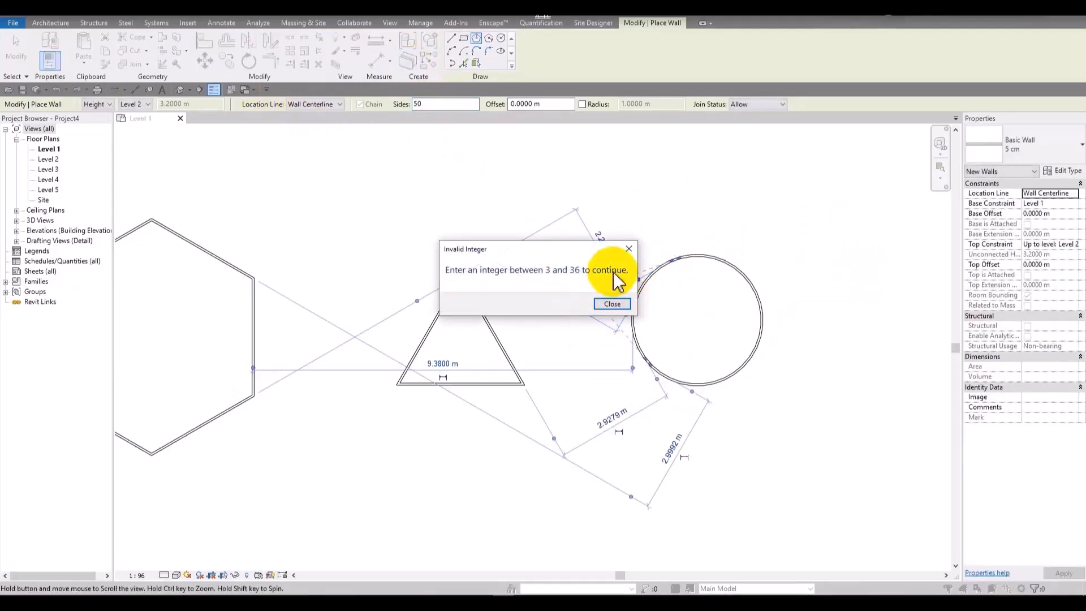
{"action": "left_click_drag", "start_coordinate": [497, 245], "coordinate": [439, 154]}
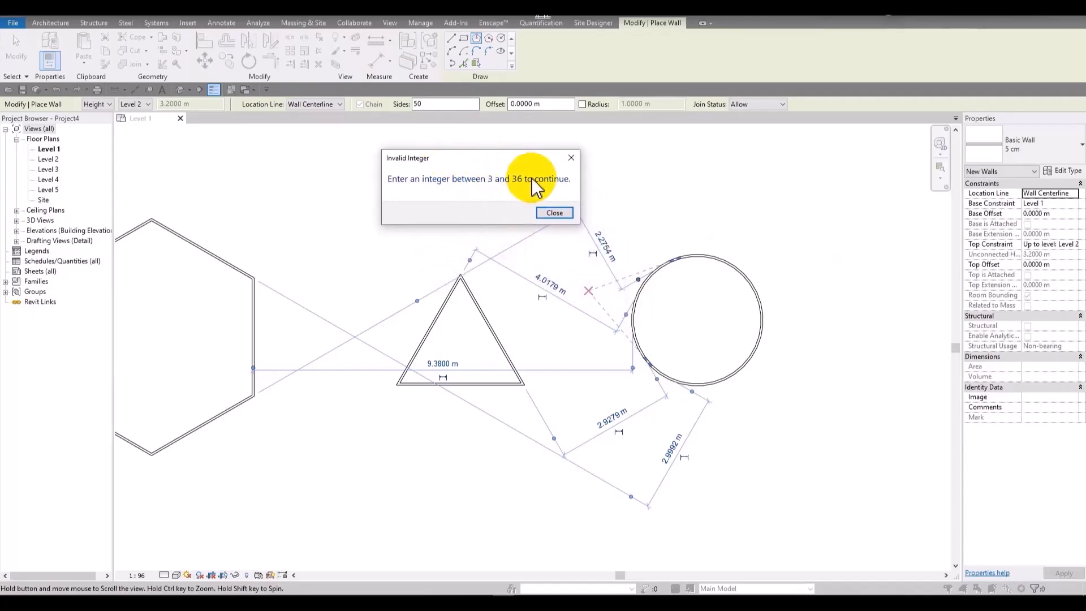
{"action": "left_click", "coordinate": [552, 213]}
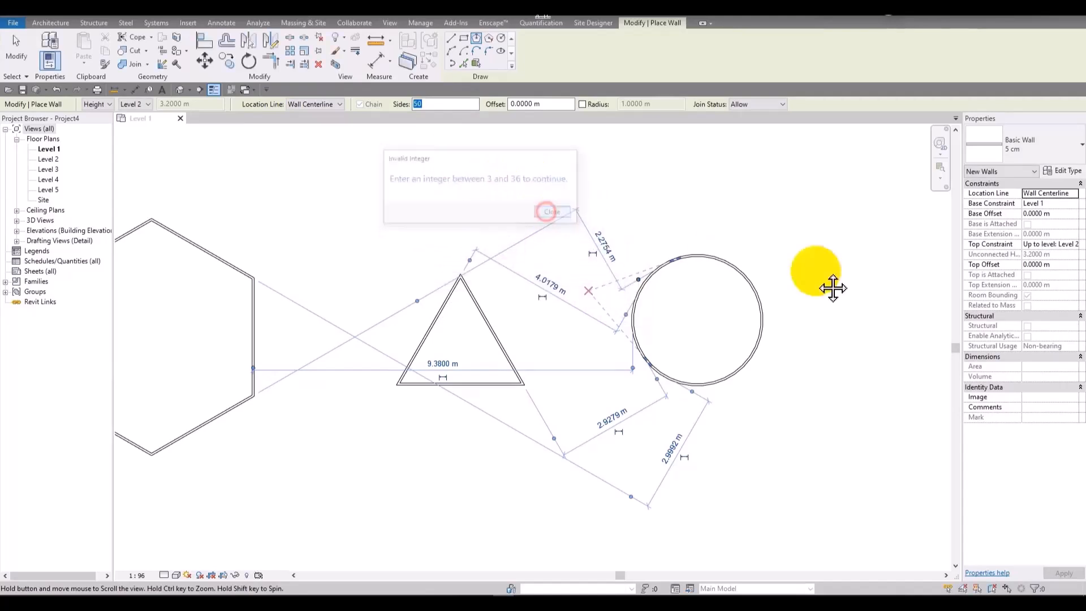
Step: Draw a six-sided circumscribed polygon of walls about 1.5 m in radius, right of the near-circular walls, with a flat side on top
{"action": "scroll", "coordinate": [655, 243], "scroll_direction": "up", "scroll_amount": 4}
{"action": "scroll", "coordinate": [567, 263], "scroll_direction": "up", "scroll_amount": 1}
{"action": "scroll", "coordinate": [505, 262], "scroll_direction": "down", "scroll_amount": 8}
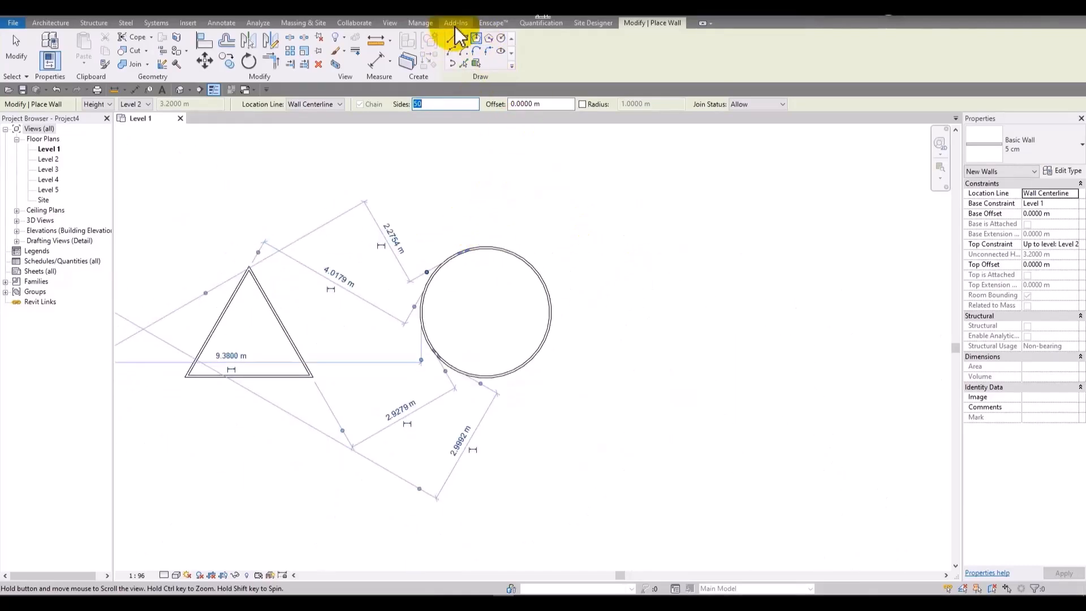
{"action": "left_click", "coordinate": [489, 38]}
{"action": "left_click_drag", "start_coordinate": [442, 105], "coordinate": [388, 108]}
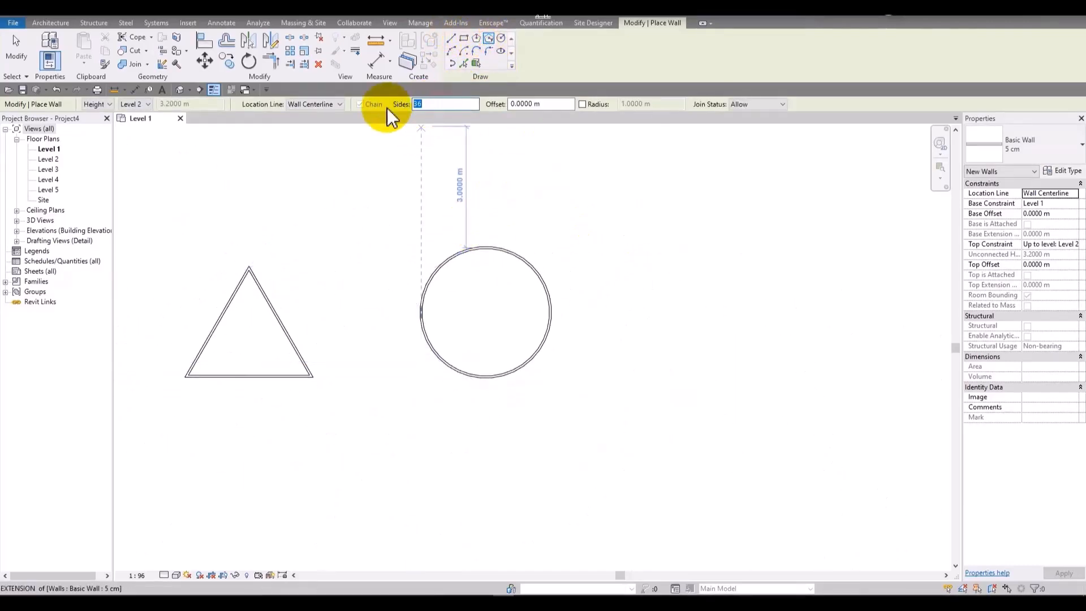
{"action": "left_click", "coordinate": [461, 104]}
{"action": "left_click_drag", "start_coordinate": [461, 104], "coordinate": [374, 99]}
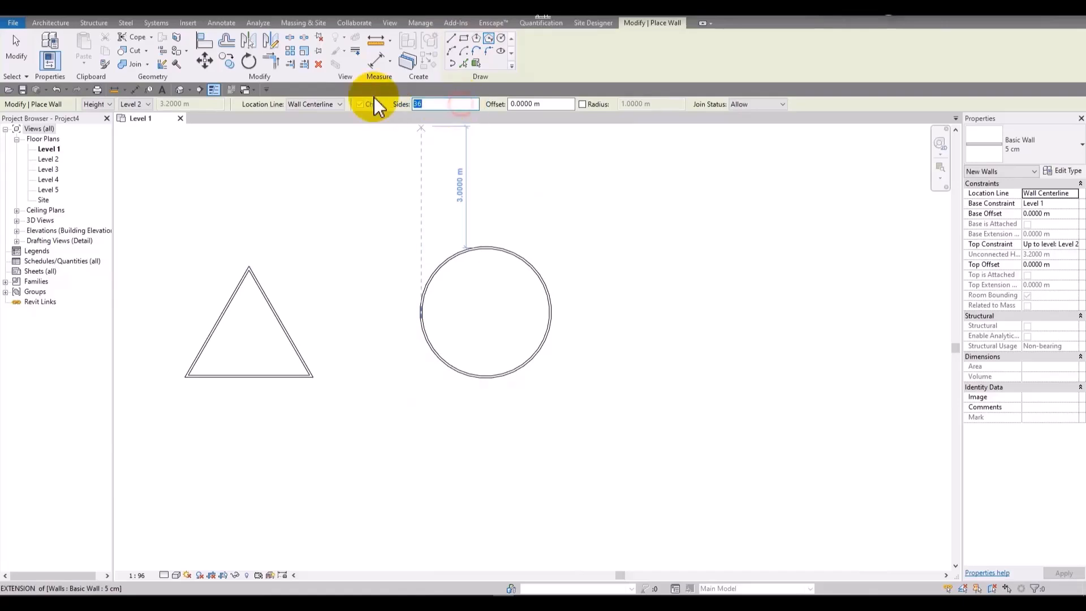
{"action": "type", "text": "6"}
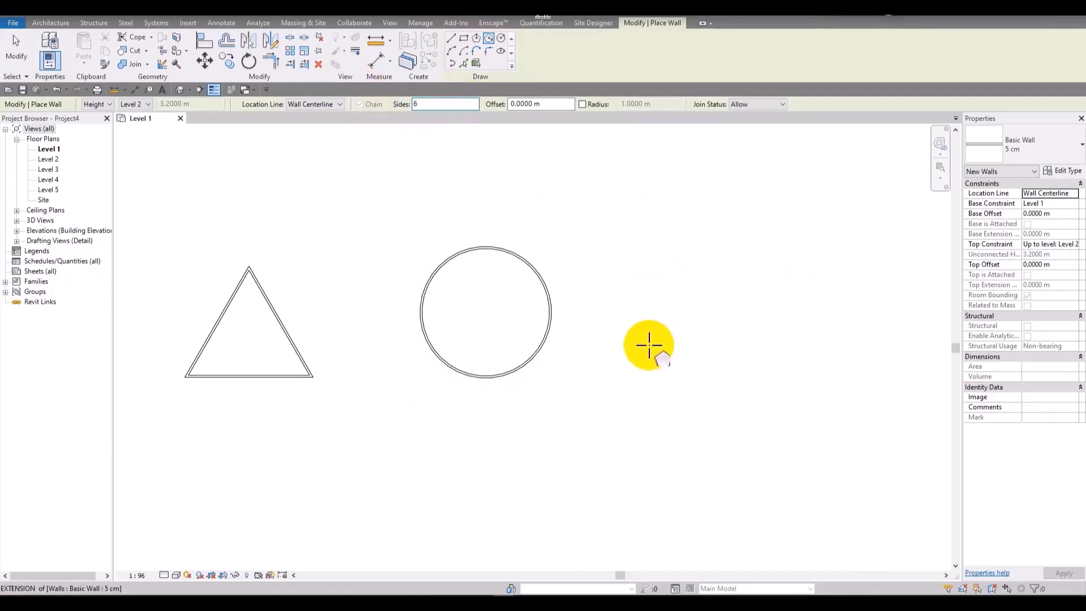
{"action": "left_click", "coordinate": [649, 343]}
{"action": "scroll", "coordinate": [677, 287], "scroll_direction": "up", "scroll_amount": 3}
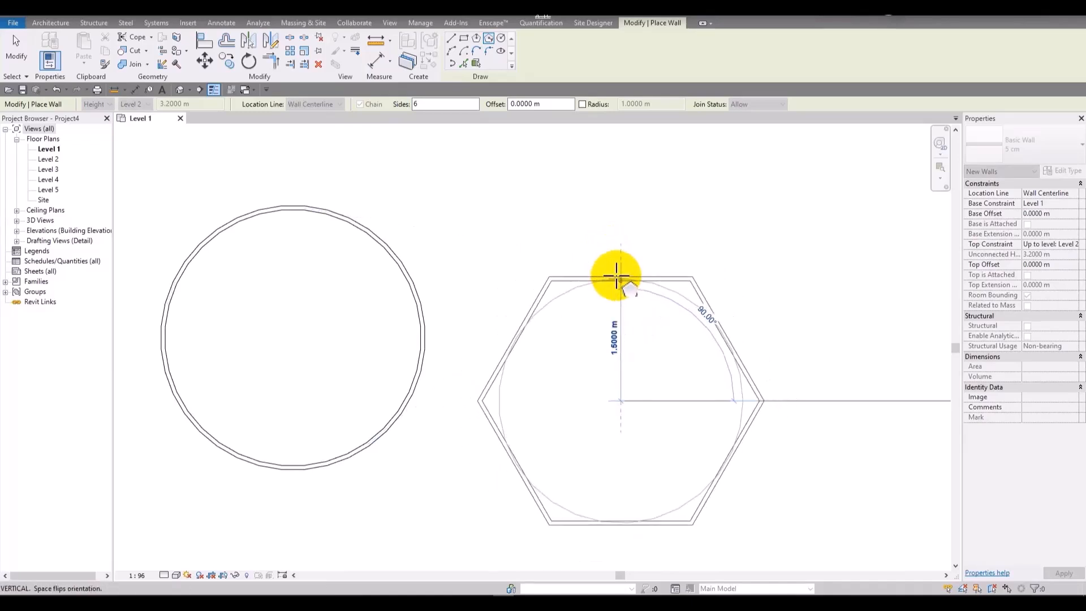
{"action": "left_click", "coordinate": [617, 275]}
Step: Draw a circular wall with a 5 m radius to the right of the small circumscribed hexagon
{"action": "scroll", "coordinate": [617, 275], "scroll_direction": "down", "scroll_amount": 4}
{"action": "scroll", "coordinate": [468, 284], "scroll_direction": "down", "scroll_amount": 2}
{"action": "scroll", "coordinate": [568, 262], "scroll_direction": "up", "scroll_amount": 1}
{"action": "left_click", "coordinate": [502, 39]}
{"action": "left_click", "coordinate": [682, 283]}
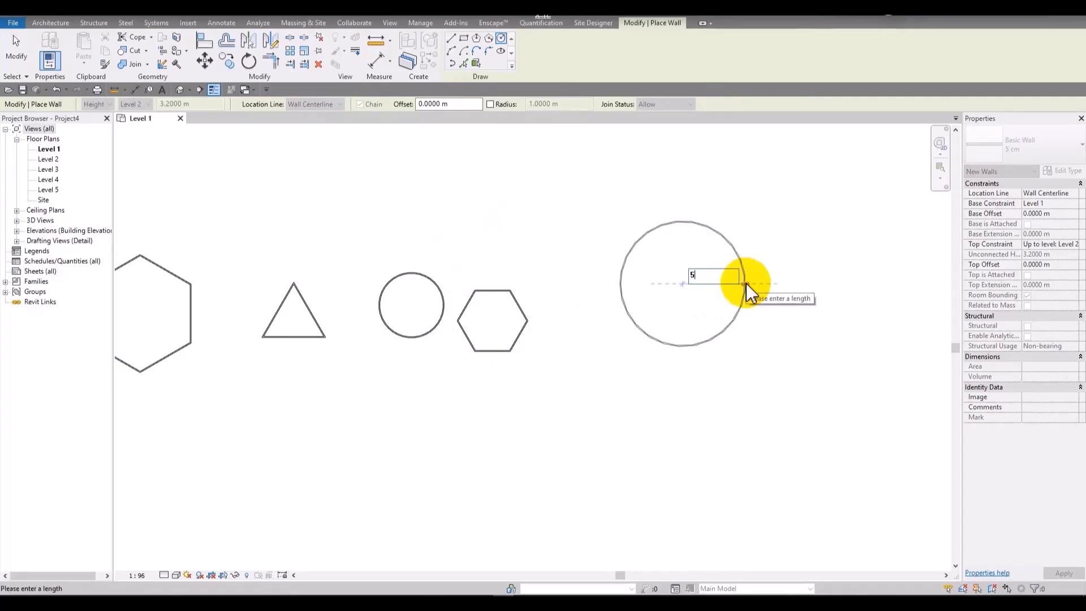
{"action": "key", "text": "Return"}
Step: Draw a wide, upward-bulging Start-End-Radius arc wall above the rectangle and the large hexagon
{"action": "scroll", "coordinate": [571, 252], "scroll_direction": "down", "scroll_amount": 2}
{"action": "middle_click_drag", "start_coordinate": [570, 252], "coordinate": [329, 253]}
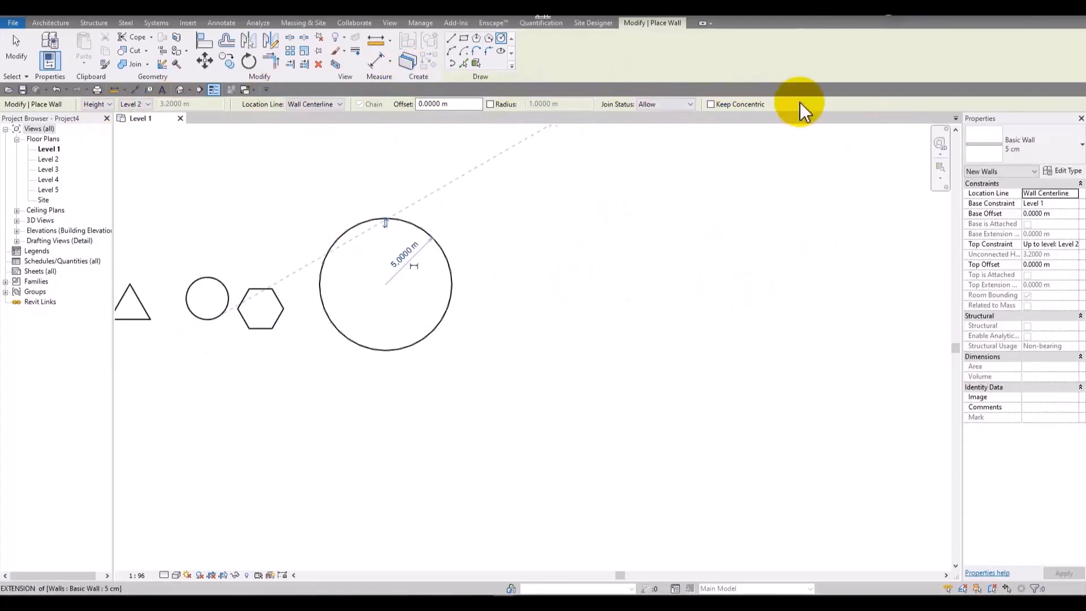
{"action": "middle_click_drag", "start_coordinate": [284, 248], "coordinate": [575, 223]}
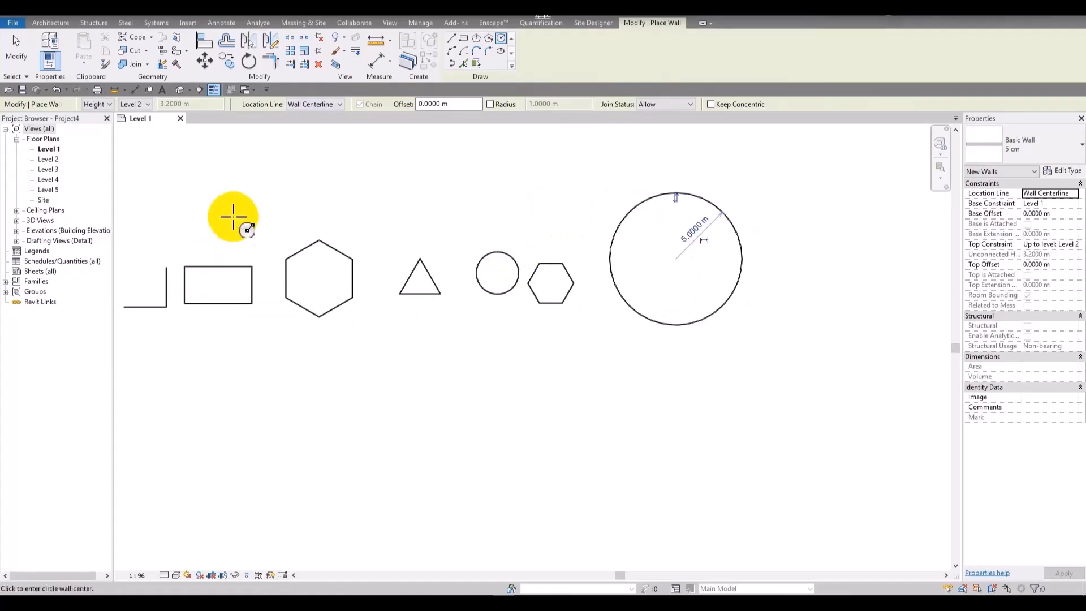
{"action": "middle_click_drag", "start_coordinate": [234, 217], "coordinate": [377, 286]}
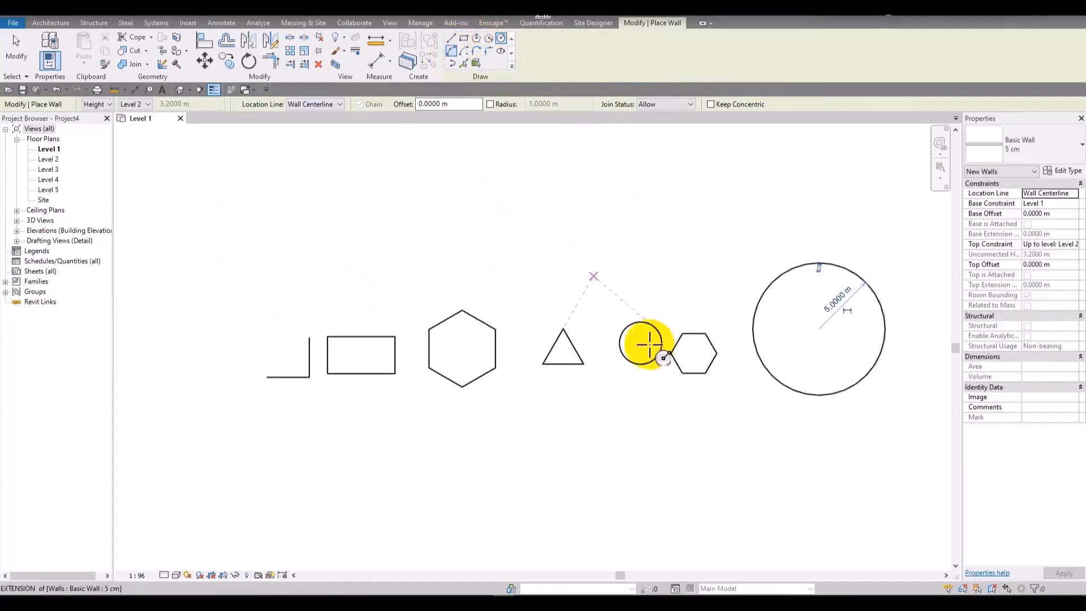
{"action": "middle_click_drag", "start_coordinate": [650, 342], "coordinate": [597, 300]}
{"action": "scroll", "coordinate": [492, 217], "scroll_direction": "up", "scroll_amount": 3}
{"action": "middle_click_drag", "start_coordinate": [501, 218], "coordinate": [666, 206]}
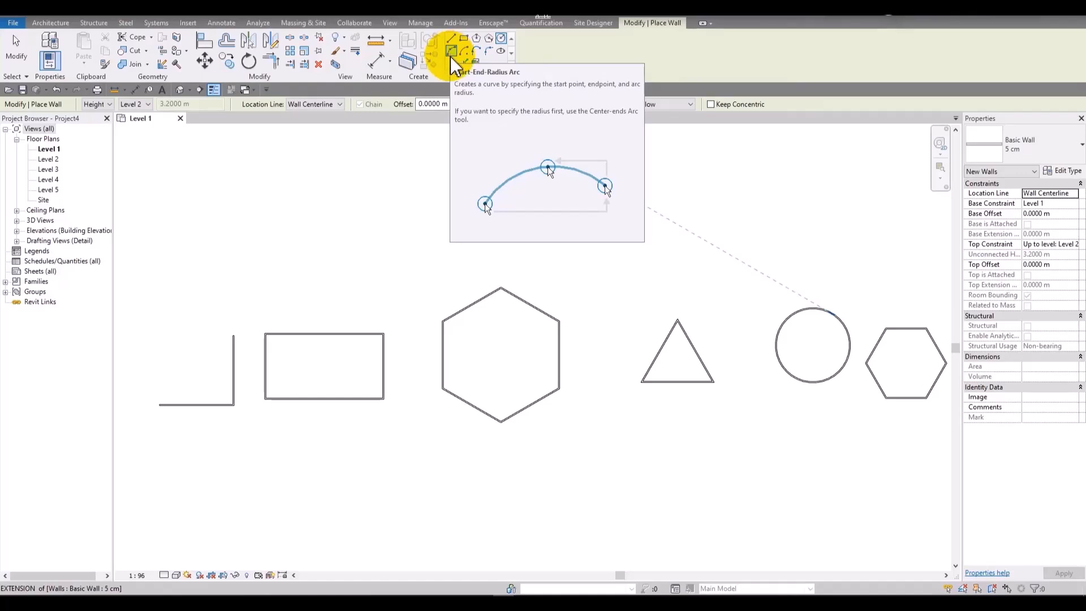
{"action": "left_click", "coordinate": [451, 52]}
{"action": "left_click", "coordinate": [248, 185]}
{"action": "left_click", "coordinate": [626, 185]}
{"action": "middle_click_drag", "start_coordinate": [430, 134], "coordinate": [447, 294]}
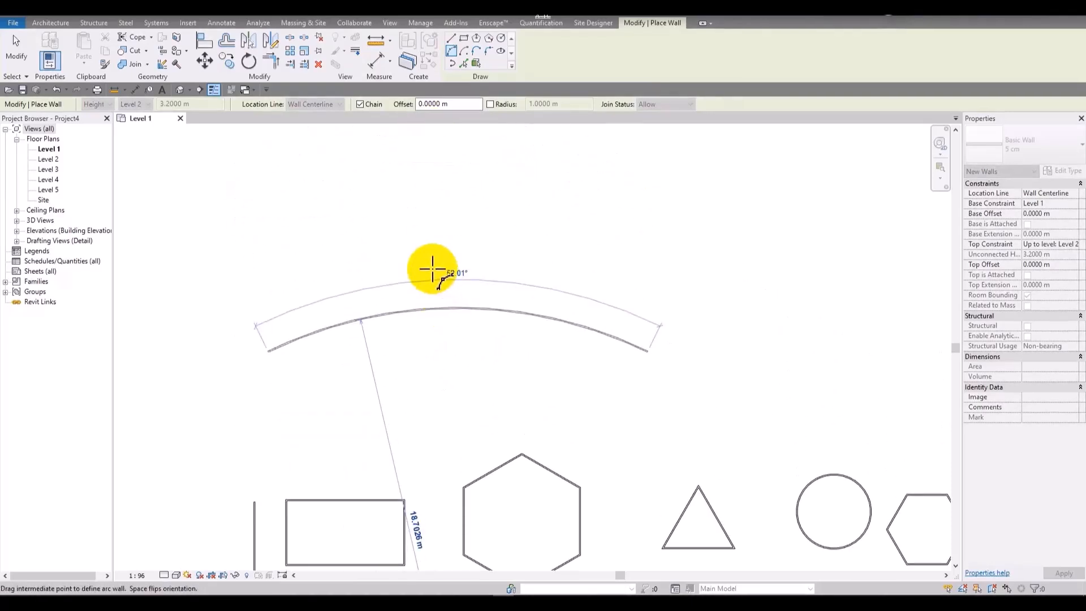
{"action": "left_click", "coordinate": [458, 237]}
Step: Draw a Center-ends Arc wall about 4.1 m in radius to the right of the wide arc
{"action": "middle_click_drag", "start_coordinate": [620, 190], "coordinate": [379, 206]}
{"action": "left_click", "coordinate": [465, 51]}
{"action": "left_click", "coordinate": [529, 294]}
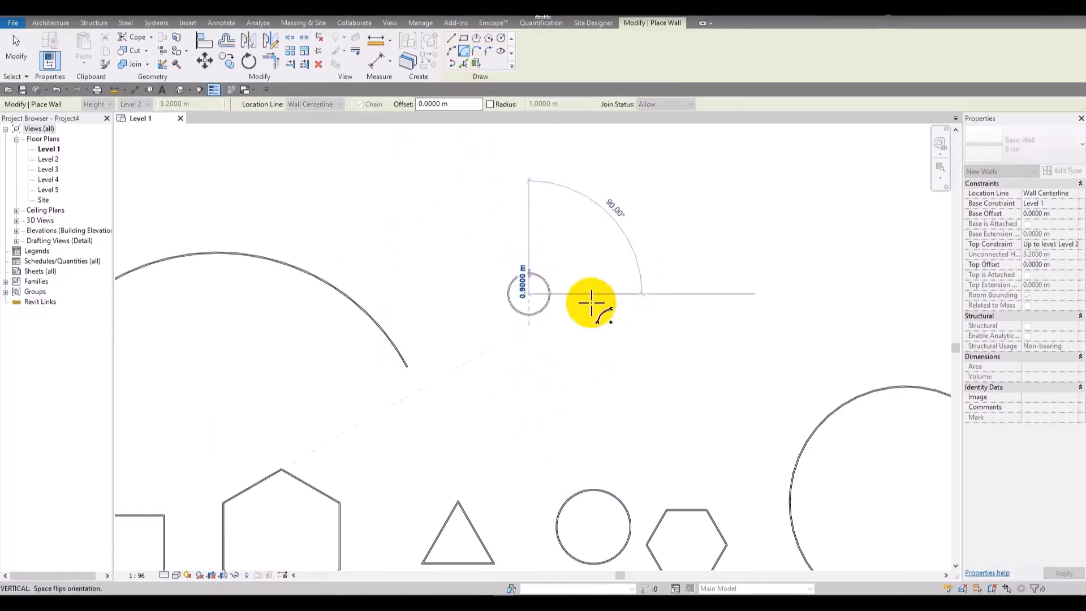
{"action": "left_click", "coordinate": [625, 295]}
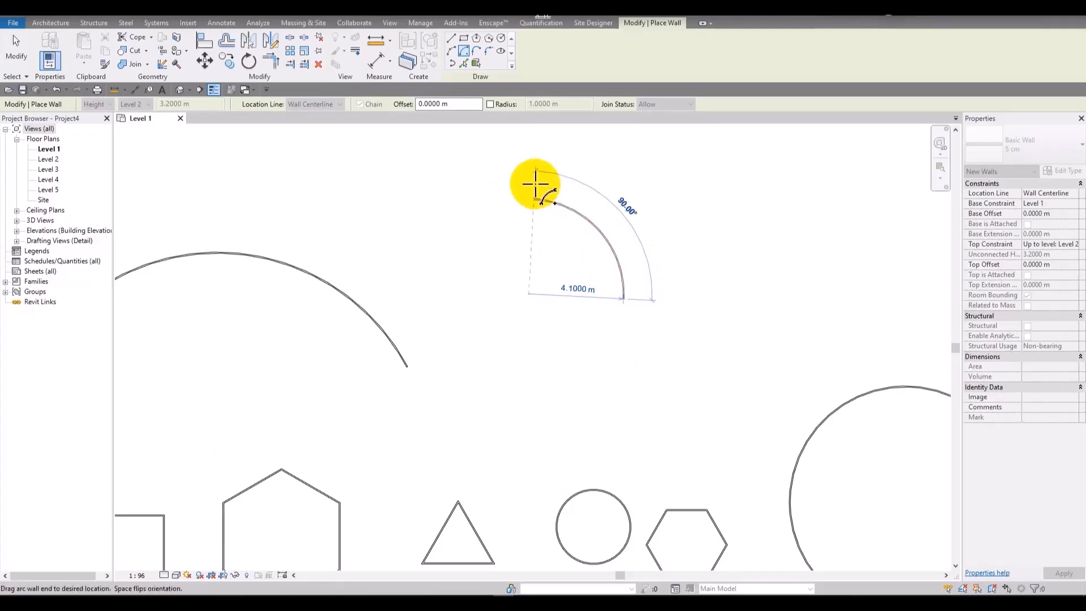
{"action": "left_click", "coordinate": [514, 195]}
Step: Draw a tangent arc wall about 2.8 m in radius and 69° from the upper end of the L-shaped walls, curving left
{"action": "scroll", "coordinate": [492, 156], "scroll_direction": "down", "scroll_amount": 2}
{"action": "mouse_move", "coordinate": [723, 217]}
{"action": "middle_mouse_down"}
{"action": "mouse_move", "coordinate": [481, 230]}
{"action": "mouse_move", "coordinate": [565, 126]}
{"action": "middle_mouse_up"}
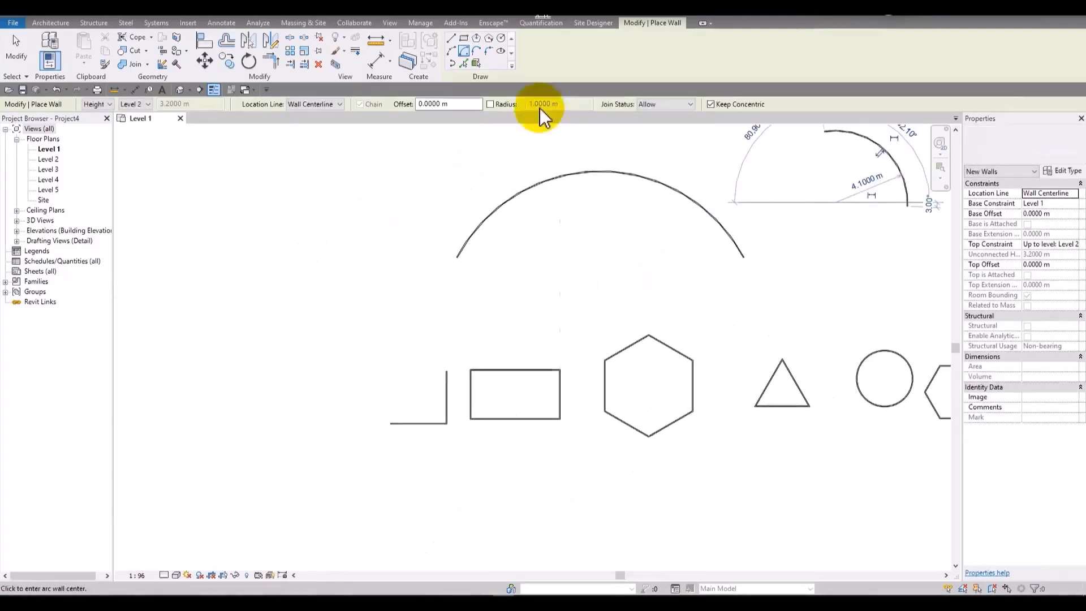
{"action": "left_click", "coordinate": [476, 52]}
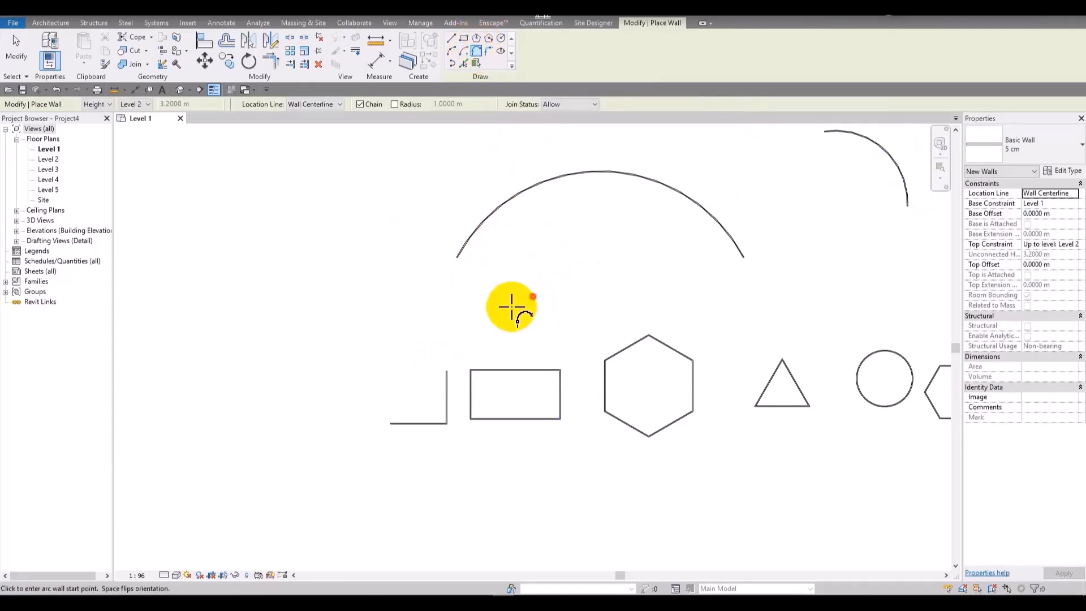
{"action": "scroll", "coordinate": [424, 388], "scroll_direction": "up", "scroll_amount": 4}
{"action": "middle_click_drag", "start_coordinate": [461, 339], "coordinate": [502, 297]}
{"action": "scroll", "coordinate": [505, 309], "scroll_direction": "up", "scroll_amount": 2}
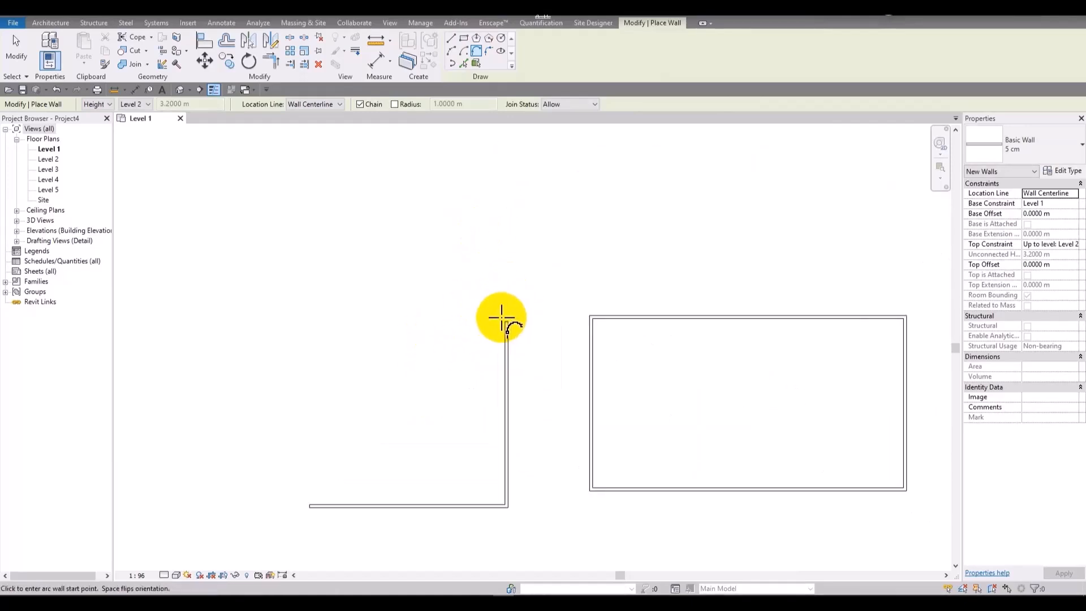
{"action": "left_click", "coordinate": [506, 322]}
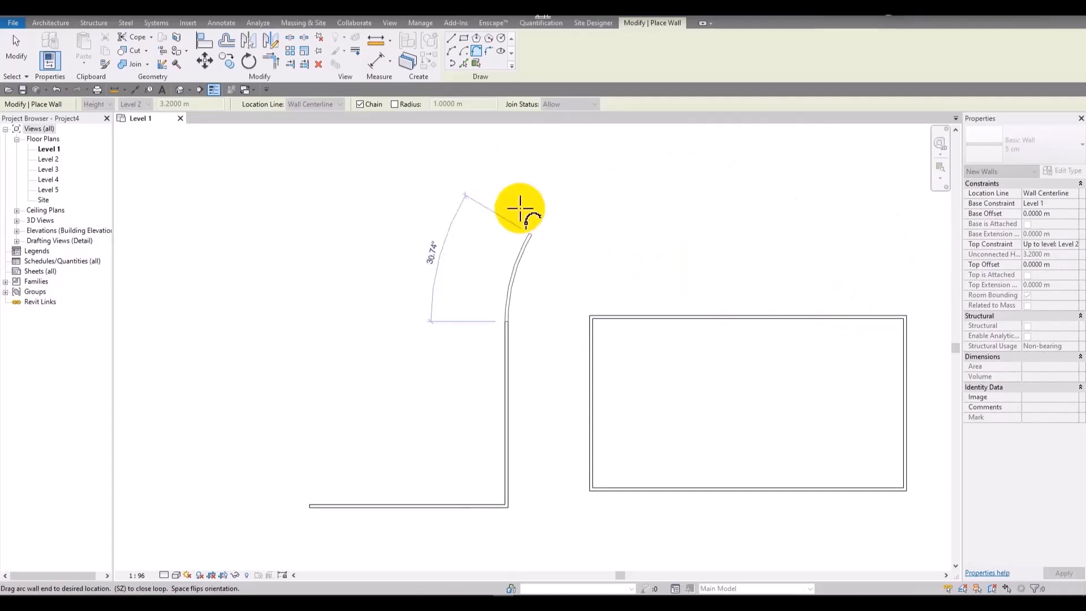
{"action": "left_click", "coordinate": [399, 159]}
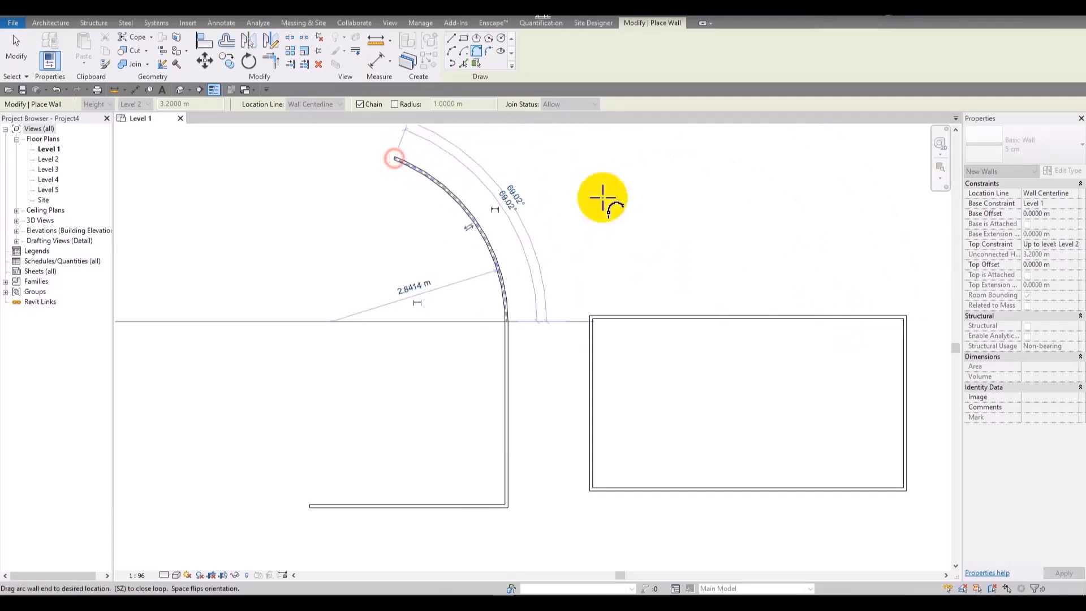
Step: Continue the tangent chain with a 180° arc wall about 1.2 m in radius and a smaller reverse arc, and end it
{"action": "scroll", "coordinate": [440, 212], "scroll_direction": "down", "scroll_amount": 3}
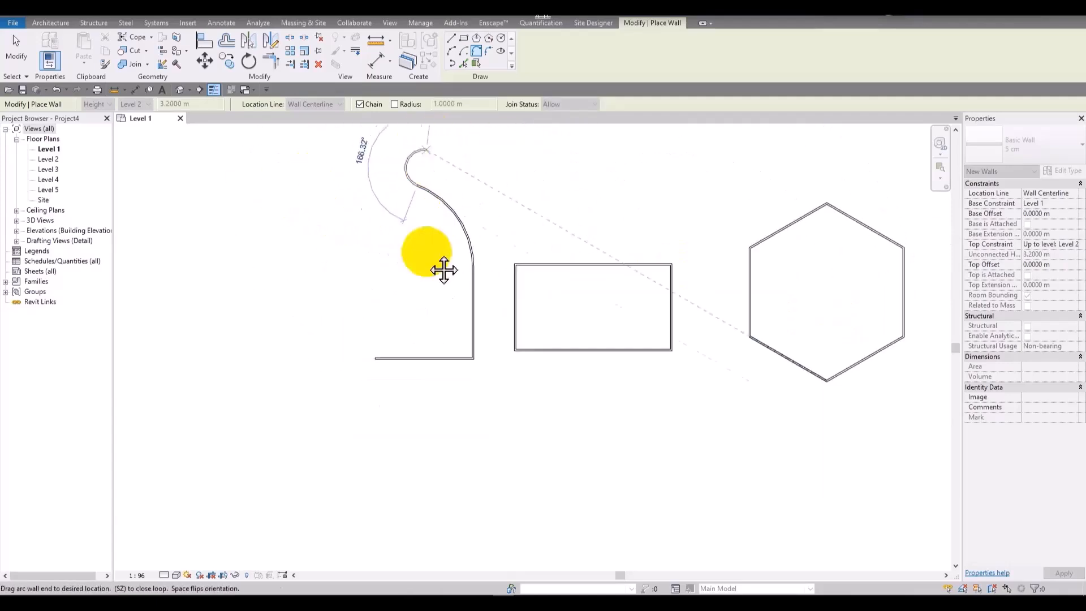
{"action": "middle_click_drag", "start_coordinate": [427, 163], "coordinate": [427, 306]}
{"action": "left_click", "coordinate": [445, 258]}
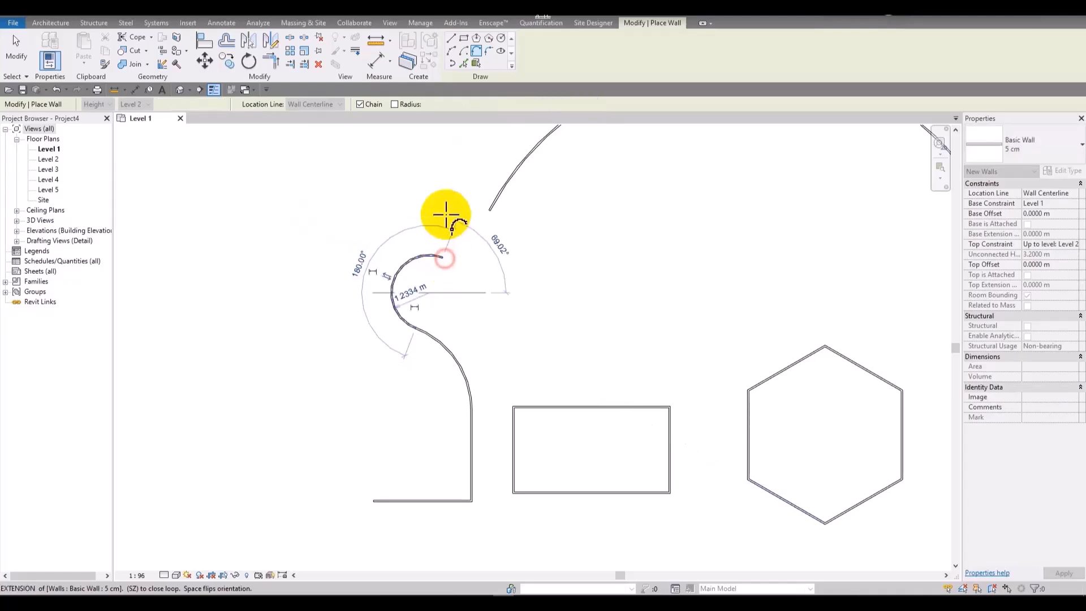
{"action": "left_click", "coordinate": [478, 218]}
{"action": "key", "text": "Escape"}
Step: Round the rectangle's upper-left wall corner with a Fillet Arc of about 1.1 m radius
{"action": "middle_click_drag", "start_coordinate": [677, 157], "coordinate": [568, 231]}
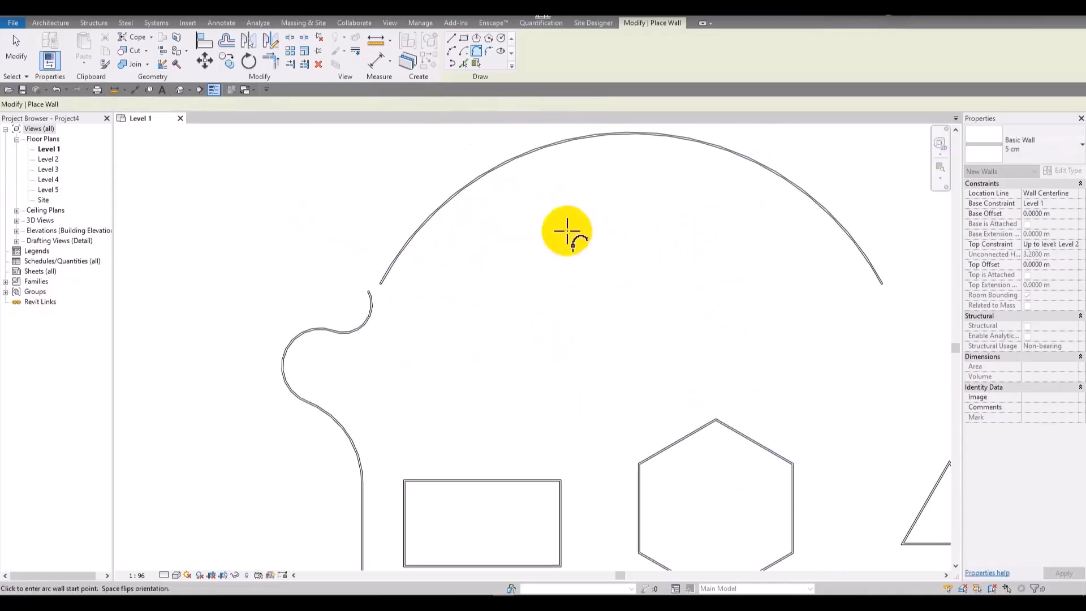
{"action": "left_click", "coordinate": [487, 53]}
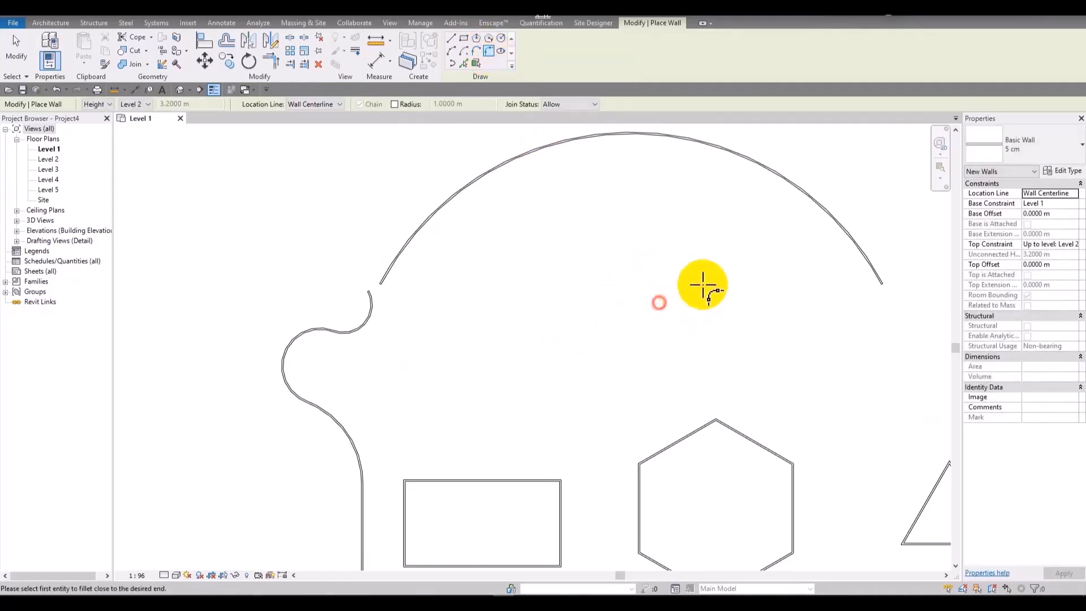
{"action": "middle_click_drag", "start_coordinate": [641, 315], "coordinate": [589, 229]}
{"action": "middle_click_drag", "start_coordinate": [362, 393], "coordinate": [347, 182]}
{"action": "scroll", "coordinate": [409, 306], "scroll_direction": "up", "scroll_amount": 5}
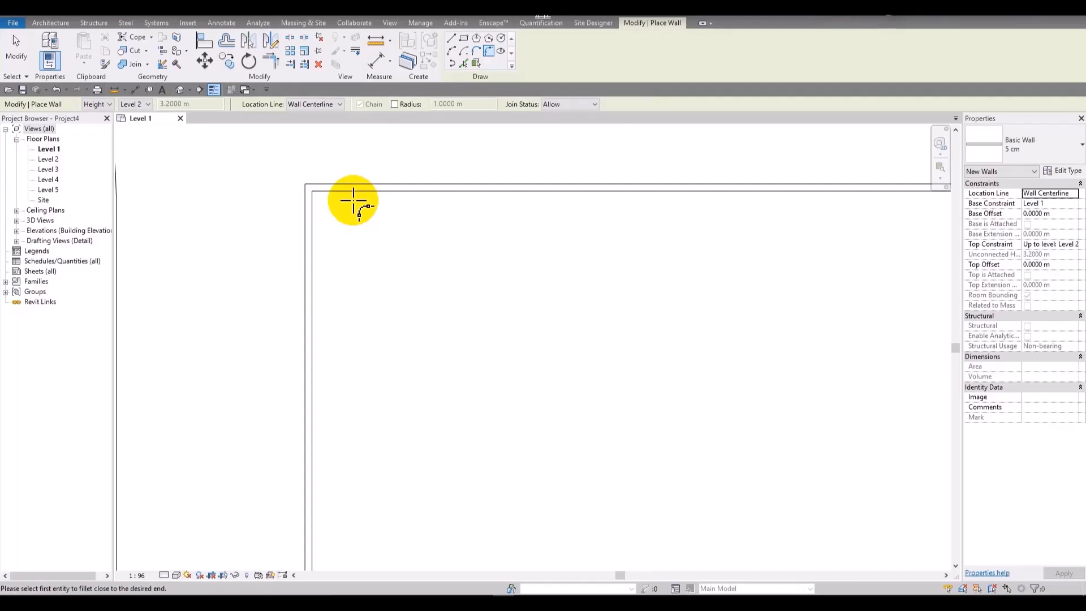
{"action": "left_click", "coordinate": [305, 212]}
{"action": "left_click", "coordinate": [328, 190]}
{"action": "scroll", "coordinate": [379, 249], "scroll_direction": "down", "scroll_amount": 3}
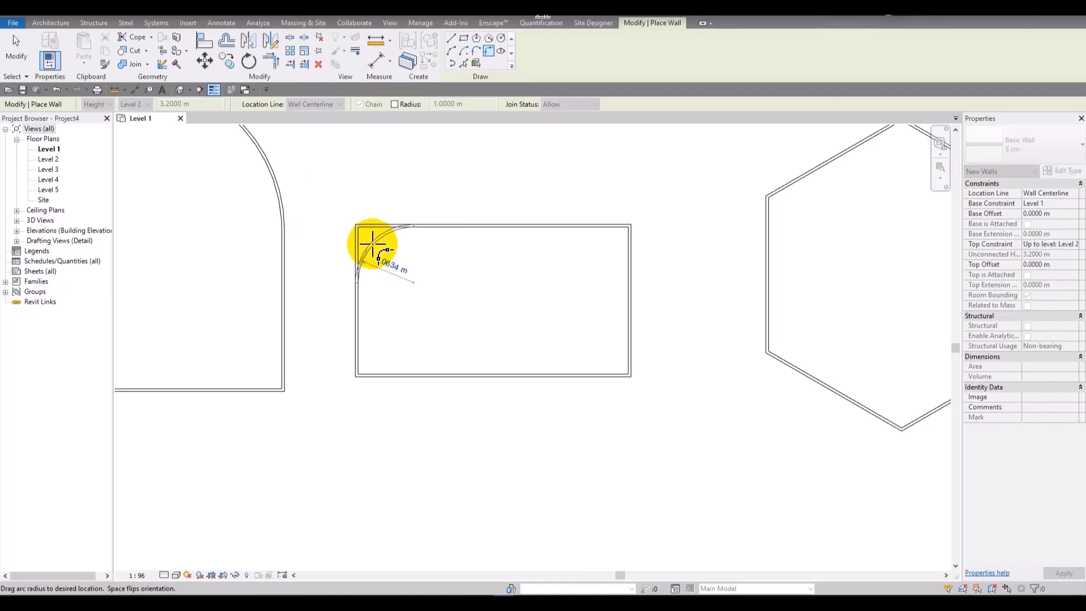
{"action": "left_click", "coordinate": [375, 249]}
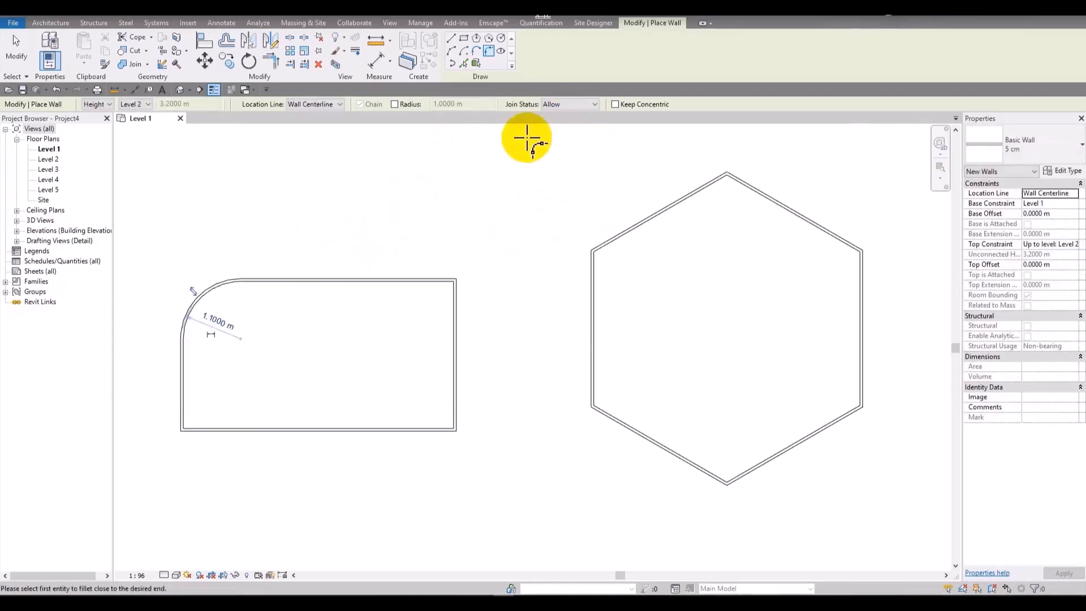
Step: Enable the fixed 1 m fillet radius and round the rectangle's upper-right wall corner
{"action": "left_click", "coordinate": [394, 104]}
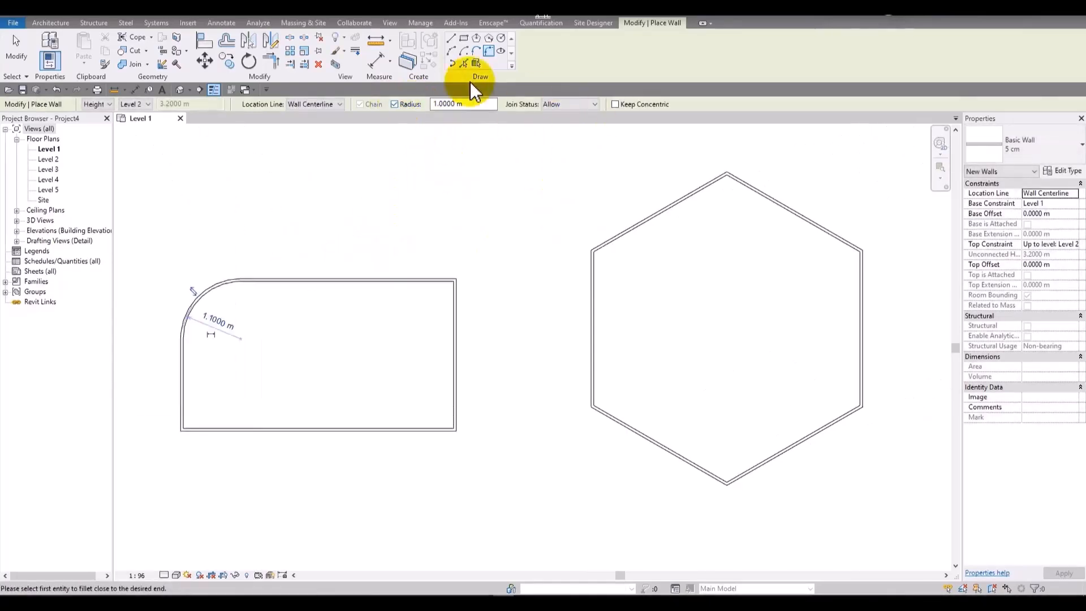
{"action": "left_click", "coordinate": [424, 279]}
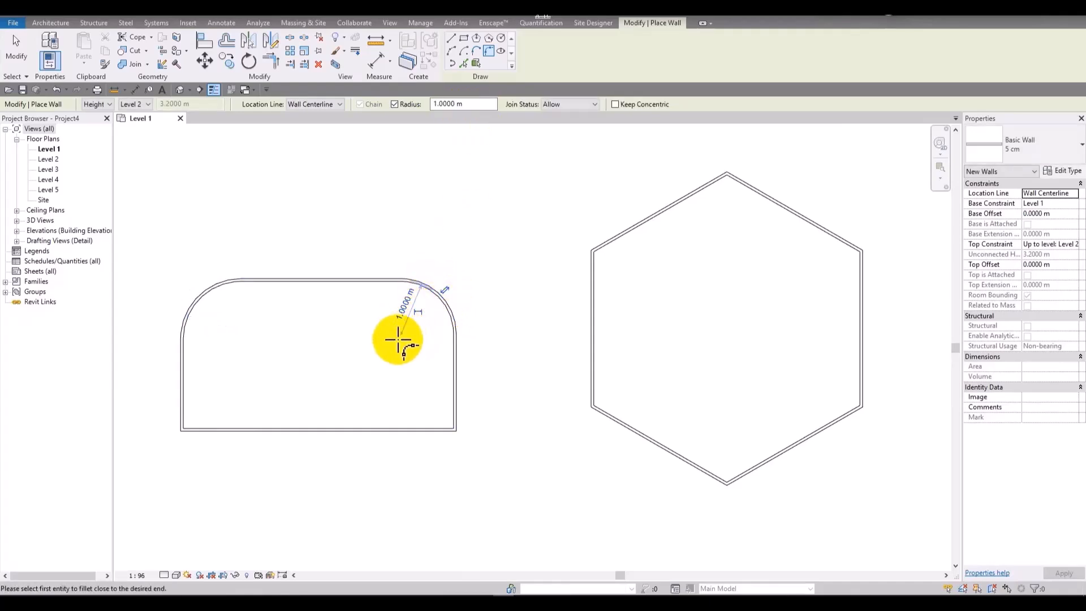
Step: Set the fillet radius to 0.5 m and round the large hexagon's top corner
{"action": "scroll", "coordinate": [433, 238], "scroll_direction": "down", "scroll_amount": 2}
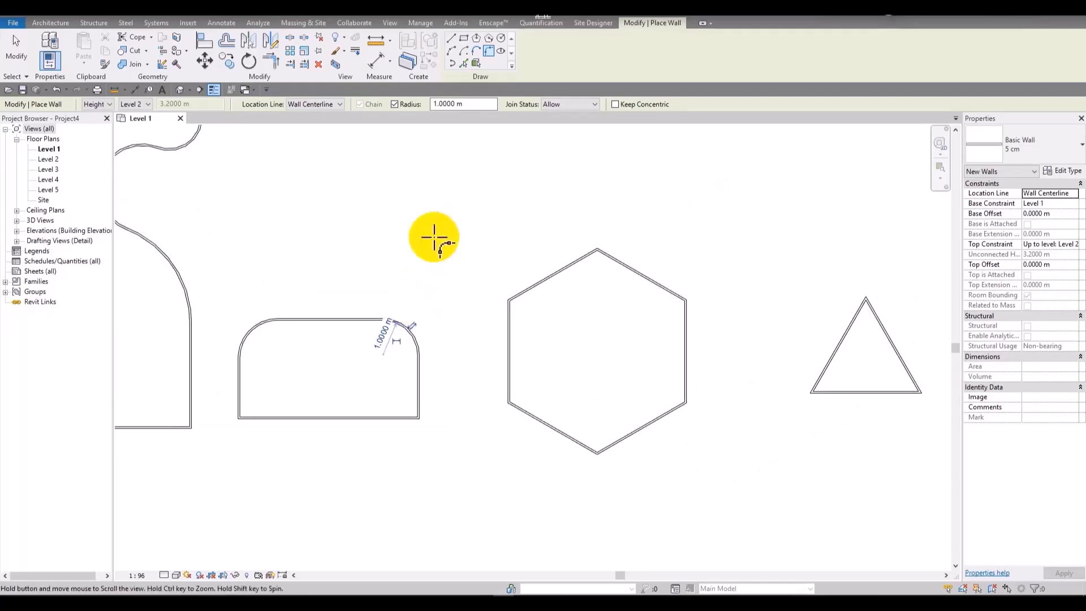
{"action": "left_click", "coordinate": [480, 104]}
{"action": "type", "text": ".5"}
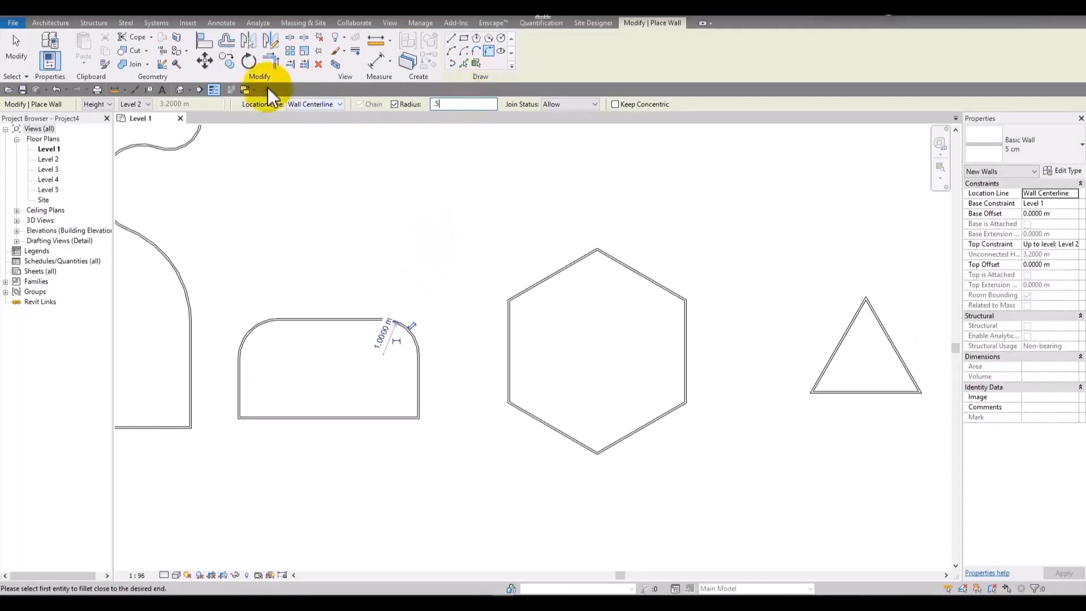
{"action": "key", "text": "Return"}
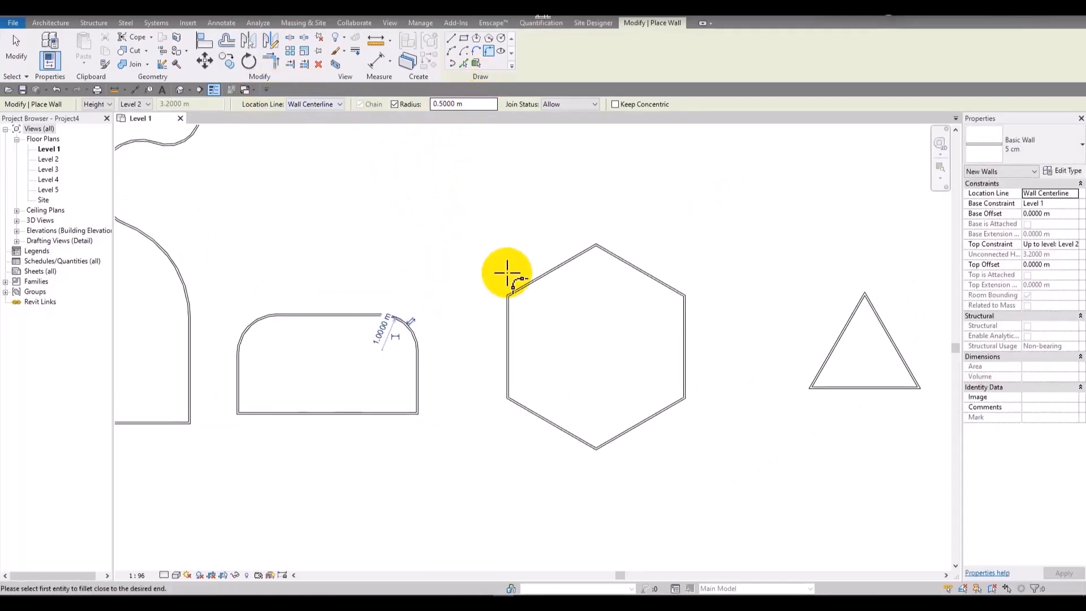
{"action": "left_click", "coordinate": [602, 251]}
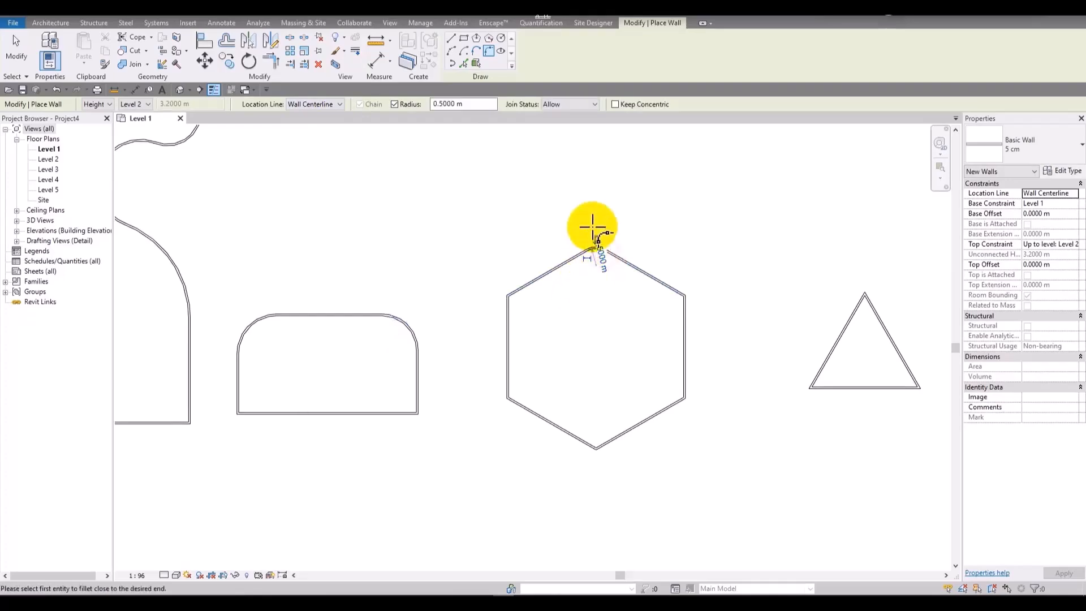
Step: Draw an ellipse wall in the empty area beyond the tangent chain, about 3.2 m by 1.3 m in radii
{"action": "scroll", "coordinate": [604, 249], "scroll_direction": "up", "scroll_amount": 5}
{"action": "scroll", "coordinate": [603, 130], "scroll_direction": "down", "scroll_amount": 8}
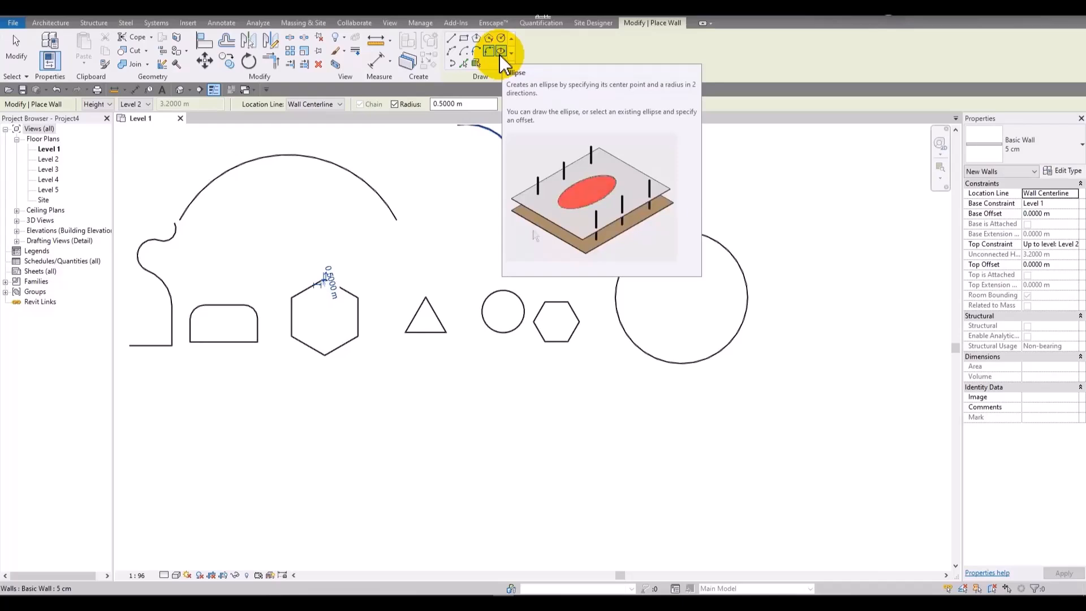
{"action": "left_click", "coordinate": [500, 55]}
{"action": "scroll", "coordinate": [436, 270], "scroll_direction": "down", "scroll_amount": 2}
{"action": "mouse_move", "coordinate": [635, 290]}
{"action": "middle_mouse_down"}
{"action": "mouse_move", "coordinate": [583, 304]}
{"action": "mouse_move", "coordinate": [545, 371]}
{"action": "middle_mouse_up"}
{"action": "scroll", "coordinate": [258, 327], "scroll_direction": "up", "scroll_amount": 1}
{"action": "scroll", "coordinate": [258, 326], "scroll_direction": "up", "scroll_amount": 1}
{"action": "middle_click_drag", "start_coordinate": [258, 327], "coordinate": [793, 322]}
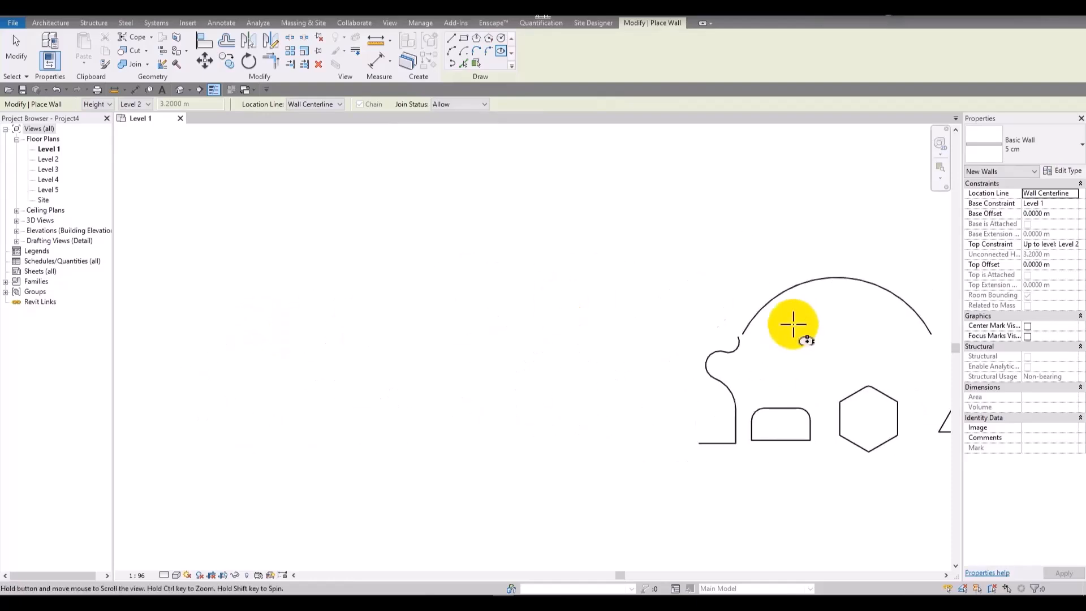
{"action": "left_click", "coordinate": [414, 291]}
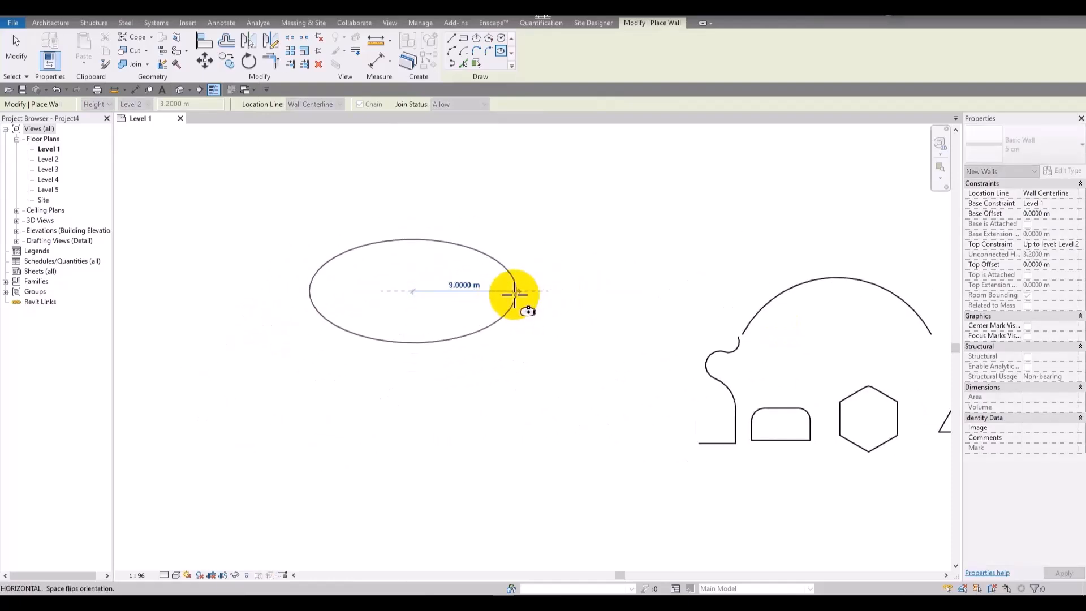
{"action": "scroll", "coordinate": [515, 294], "scroll_direction": "up", "scroll_amount": 2}
{"action": "middle_click_drag", "start_coordinate": [497, 291], "coordinate": [691, 296]}
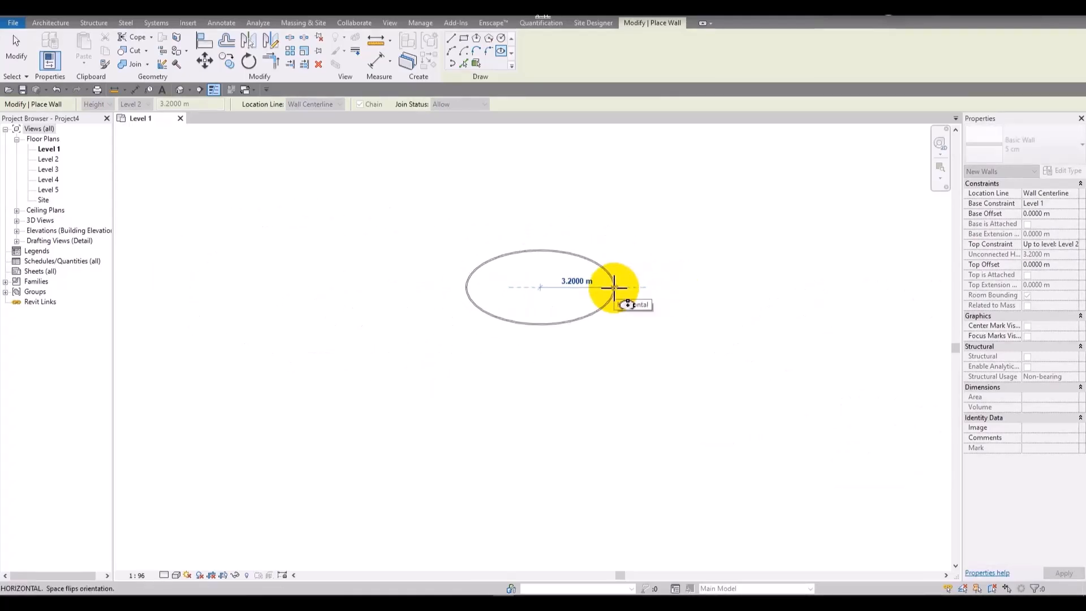
{"action": "left_click", "coordinate": [613, 287]}
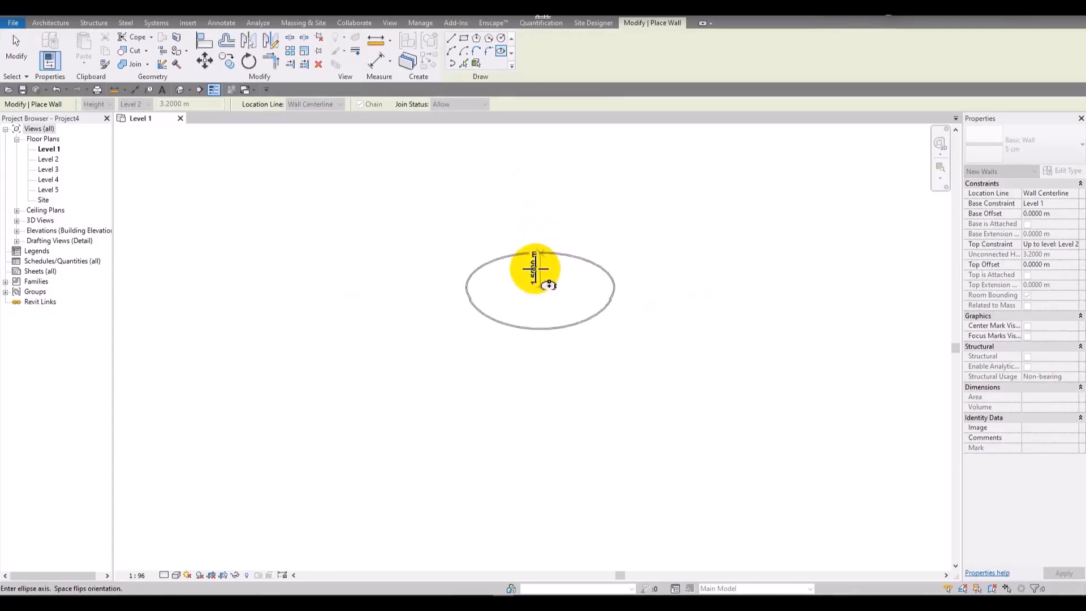
{"action": "left_click", "coordinate": [535, 254]}
Step: Draw a partial ellipse wall between the ellipse and the large arc, curving outward toward the ellipse
{"action": "scroll", "coordinate": [628, 255], "scroll_direction": "down", "scroll_amount": 3}
{"action": "middle_click_drag", "start_coordinate": [623, 250], "coordinate": [502, 227]}
{"action": "scroll", "coordinate": [428, 228], "scroll_direction": "up", "scroll_amount": 5}
{"action": "middle_click_drag", "start_coordinate": [634, 311], "coordinate": [335, 260]}
{"action": "scroll", "coordinate": [334, 261], "scroll_direction": "down", "scroll_amount": 3}
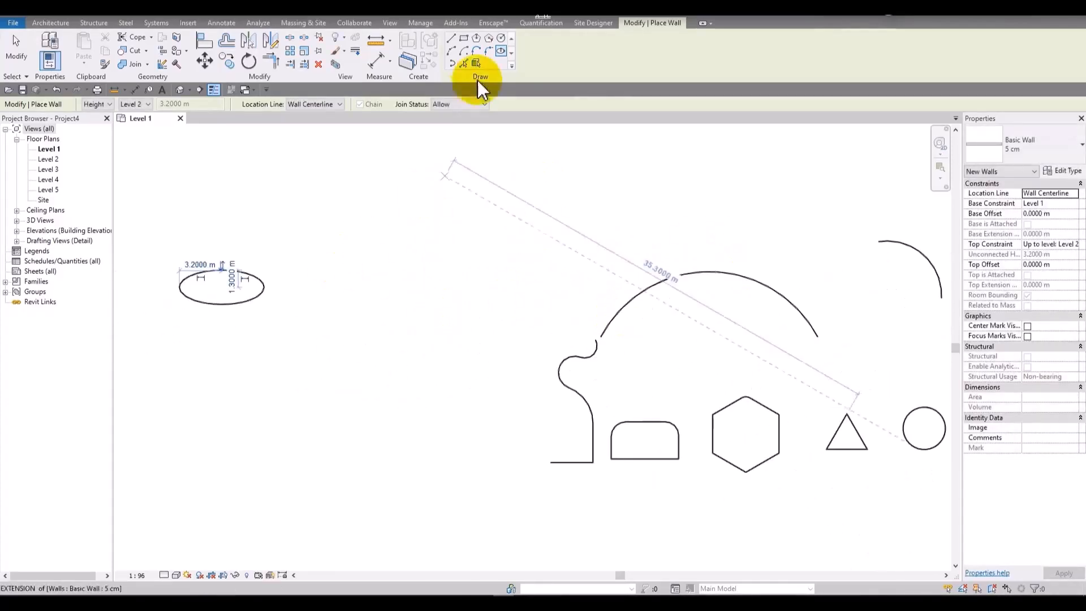
{"action": "left_click", "coordinate": [453, 63]}
{"action": "left_click", "coordinate": [446, 272]}
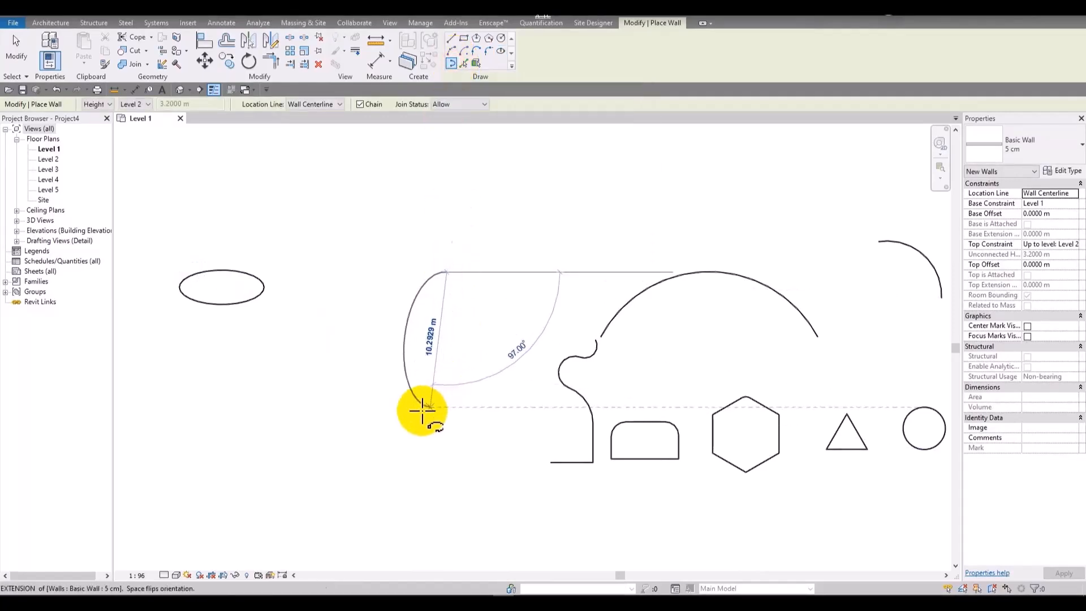
{"action": "left_click", "coordinate": [445, 362]}
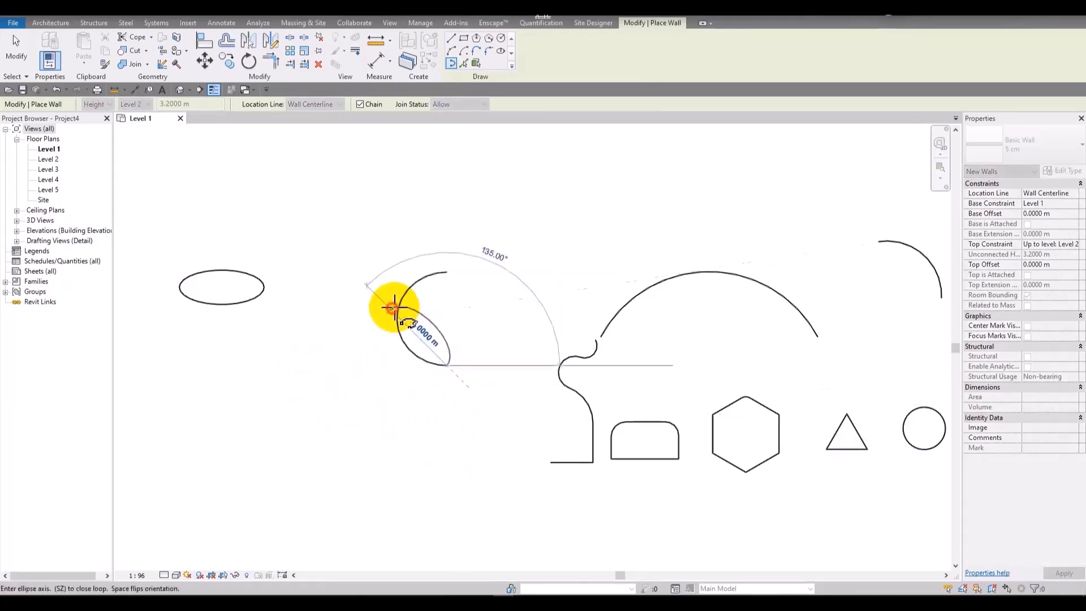
{"action": "left_click", "coordinate": [393, 308]}
Step: Close the partial ellipse with a second, longer partial ellipse back to its start point, forming an egg-shaped loop, and end the chain
{"action": "scroll", "coordinate": [475, 287], "scroll_direction": "up", "scroll_amount": 3}
{"action": "left_click", "coordinate": [418, 255]}
{"action": "left_click", "coordinate": [679, 321]}
{"action": "key", "text": "Escape"}
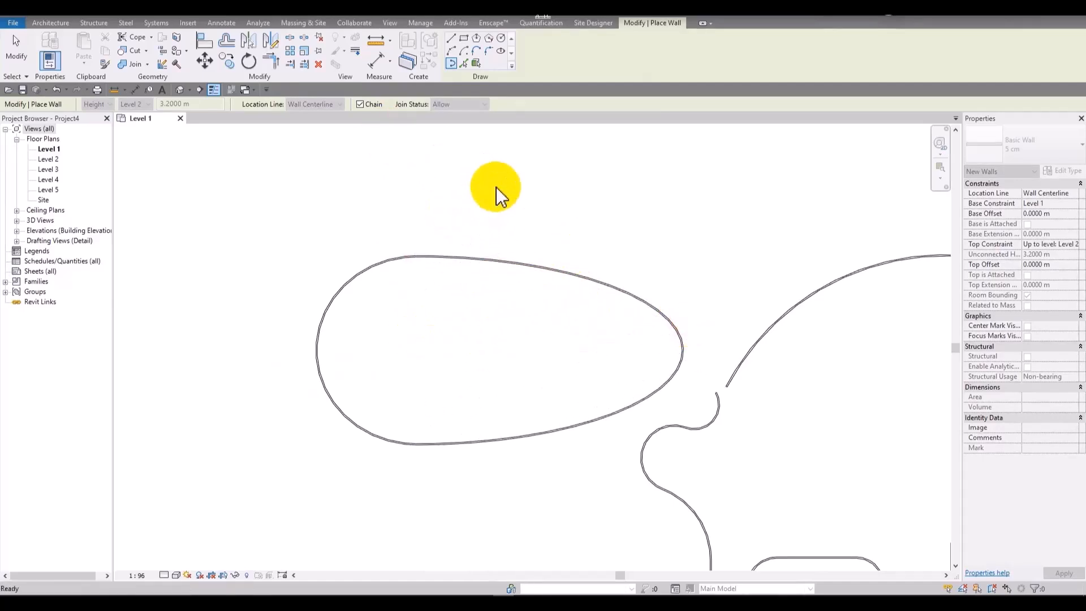
Step: Leave the partial ellipse tool and restart the wall command with the Pick Lines draw option
{"action": "scroll", "coordinate": [205, 405], "scroll_direction": "down", "scroll_amount": 3}
{"action": "scroll", "coordinate": [497, 286], "scroll_direction": "down", "scroll_amount": 4}
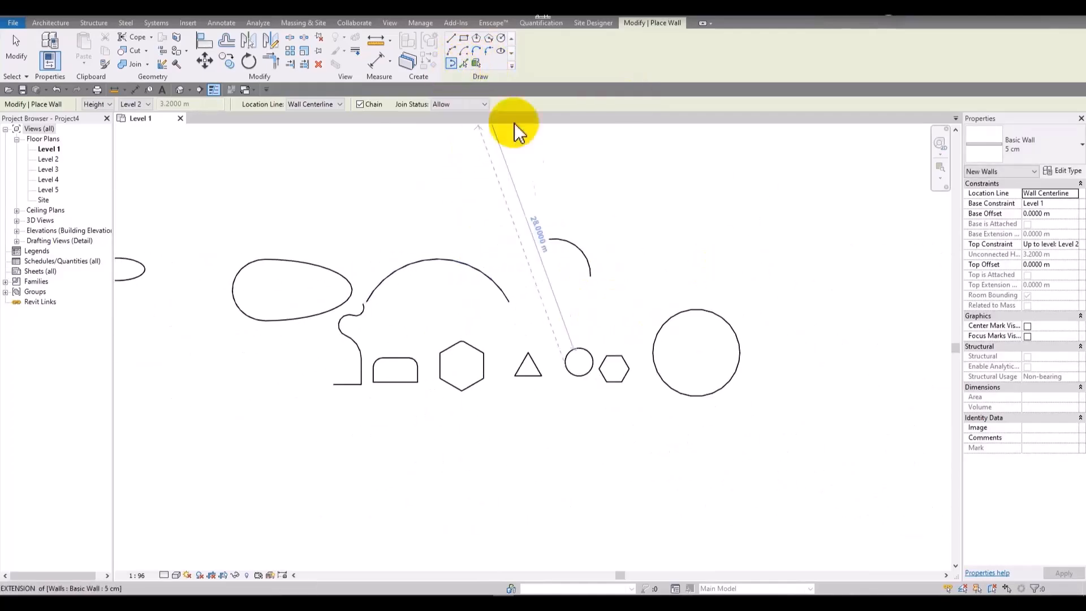
{"action": "middle_click_drag", "start_coordinate": [565, 332], "coordinate": [525, 252]}
{"action": "scroll", "coordinate": [513, 206], "scroll_direction": "up", "scroll_amount": 3}
{"action": "middle_click_drag", "start_coordinate": [519, 208], "coordinate": [599, 155]}
{"action": "key", "text": "Escape"}
{"action": "middle_click_drag", "start_coordinate": [532, 283], "coordinate": [542, 244]}
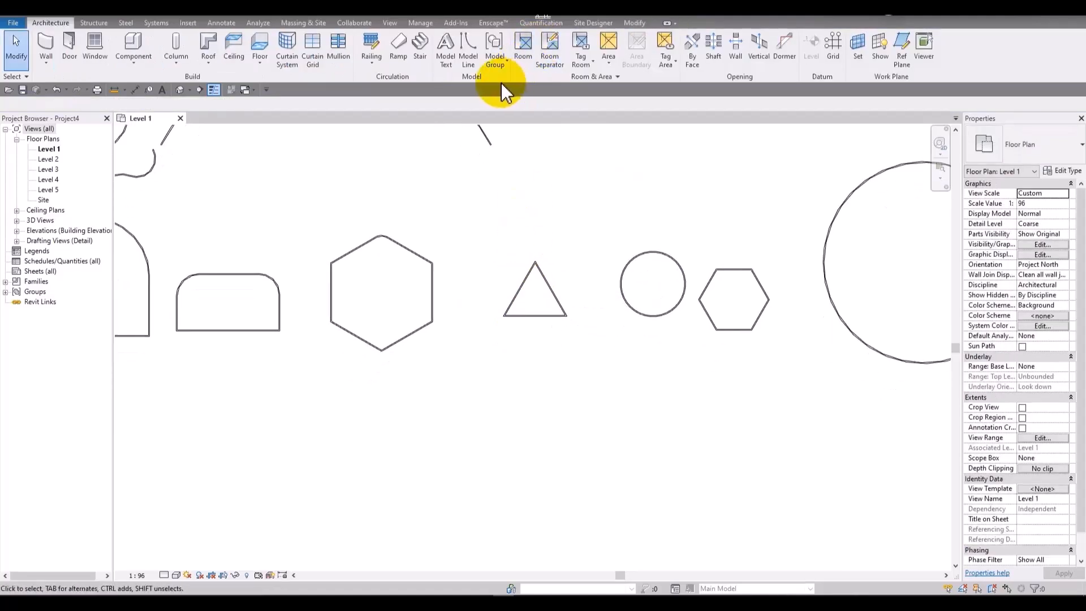
{"action": "key", "text": "w"}
{"action": "key", "text": "a"}
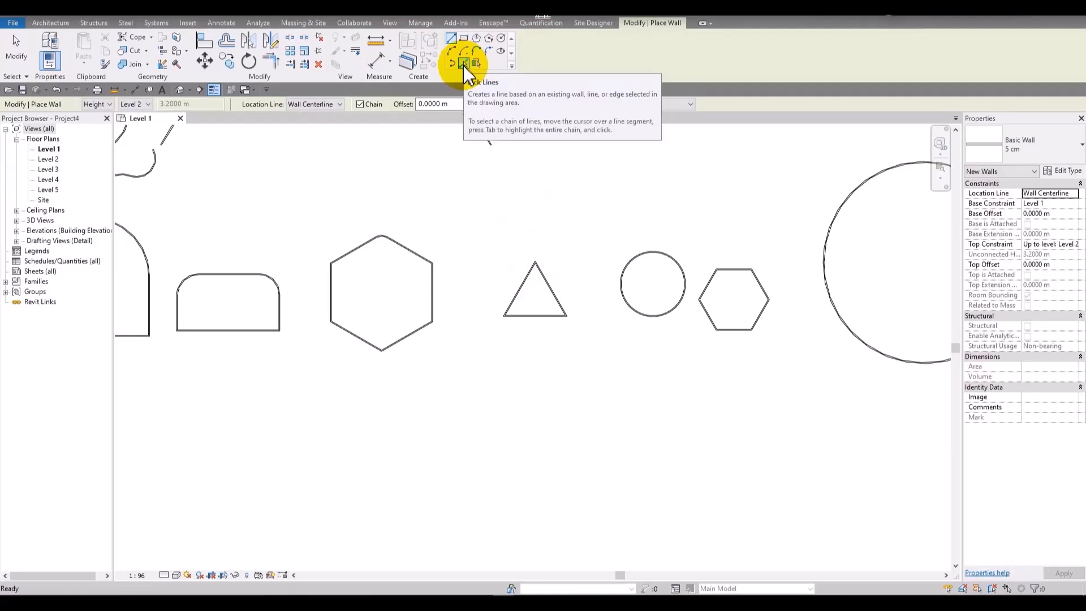
{"action": "left_click", "coordinate": [463, 62]}
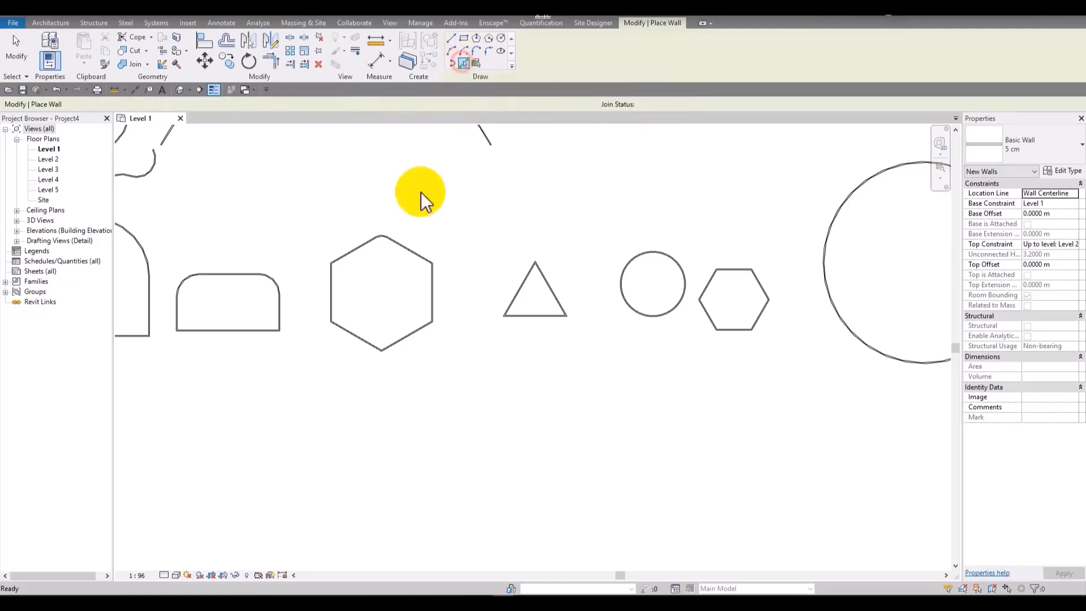
Step: Try to create a wall on the large hexagon's upper-right side at zero offset, and undo it
{"action": "scroll", "coordinate": [391, 257], "scroll_direction": "up", "scroll_amount": 5}
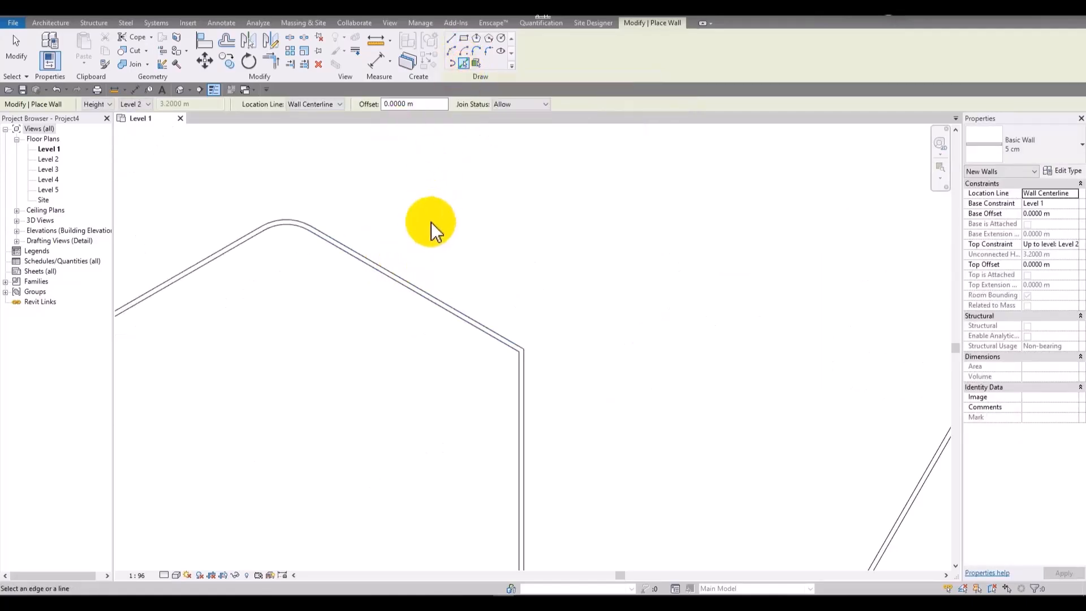
{"action": "left_click", "coordinate": [416, 288]}
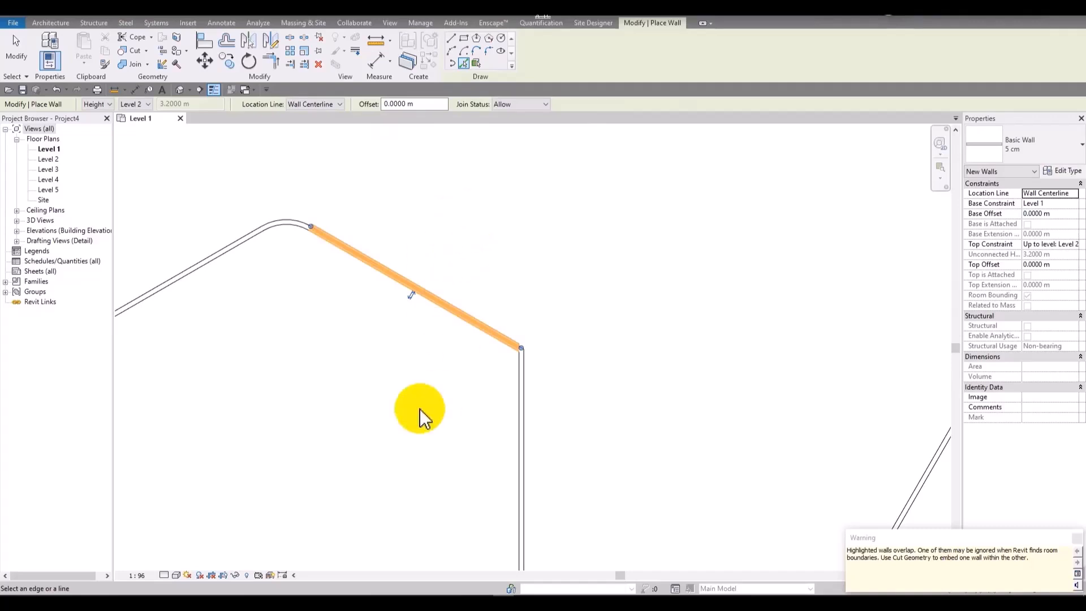
{"action": "key", "text": "Escape"}
{"action": "key", "text": "ctrl+z"}
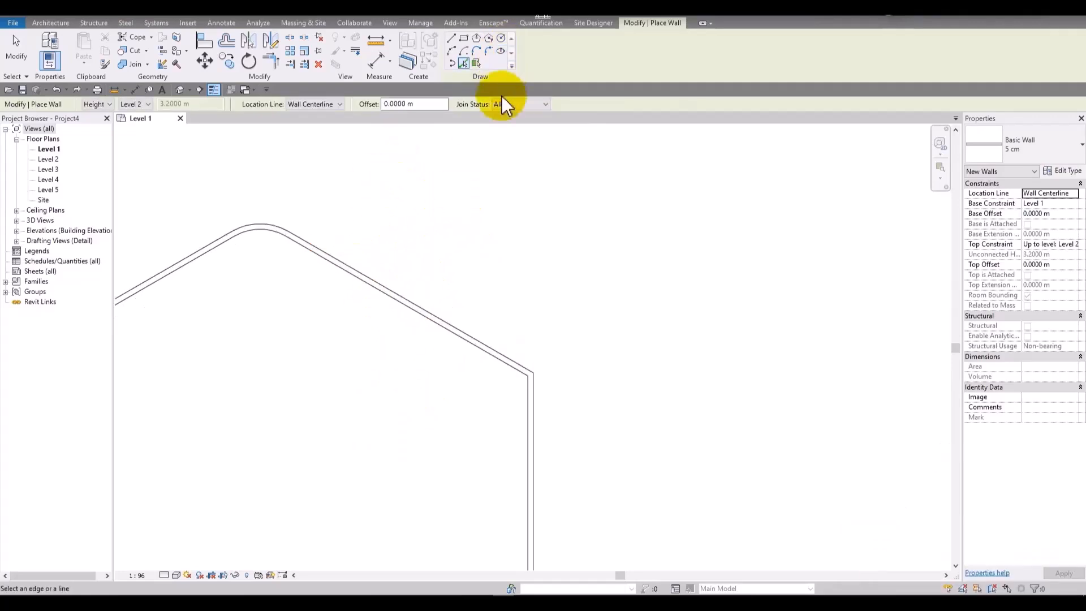
Step: Set the Pick Lines offset to 2 m and create a wall outside the large hexagon's upper-right side
{"action": "scroll", "coordinate": [408, 204], "scroll_direction": "down", "scroll_amount": 2}
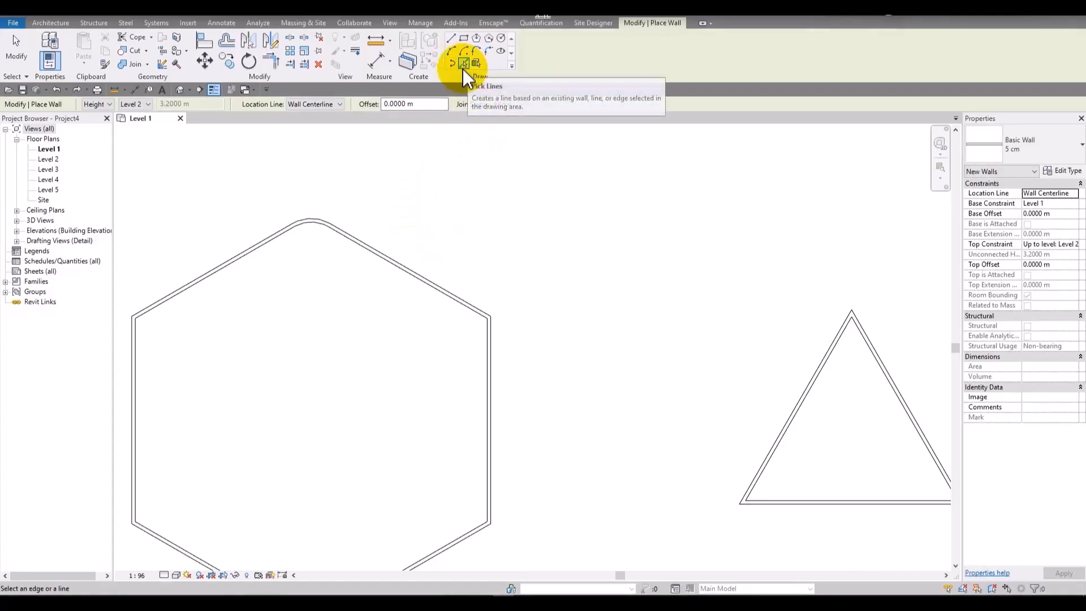
{"action": "left_click", "coordinate": [429, 104]}
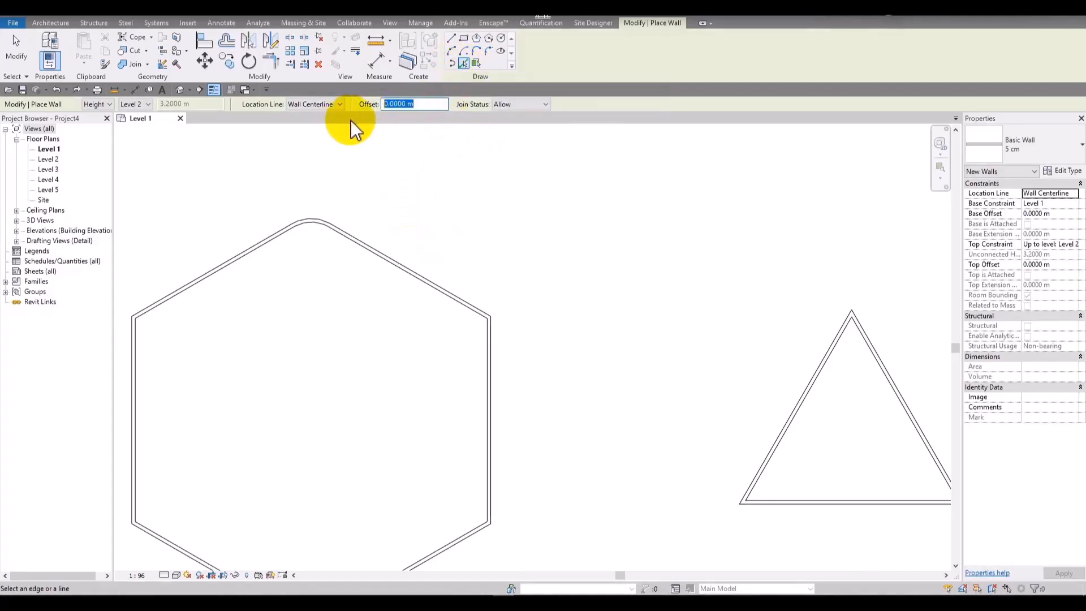
{"action": "type", "text": "2"}
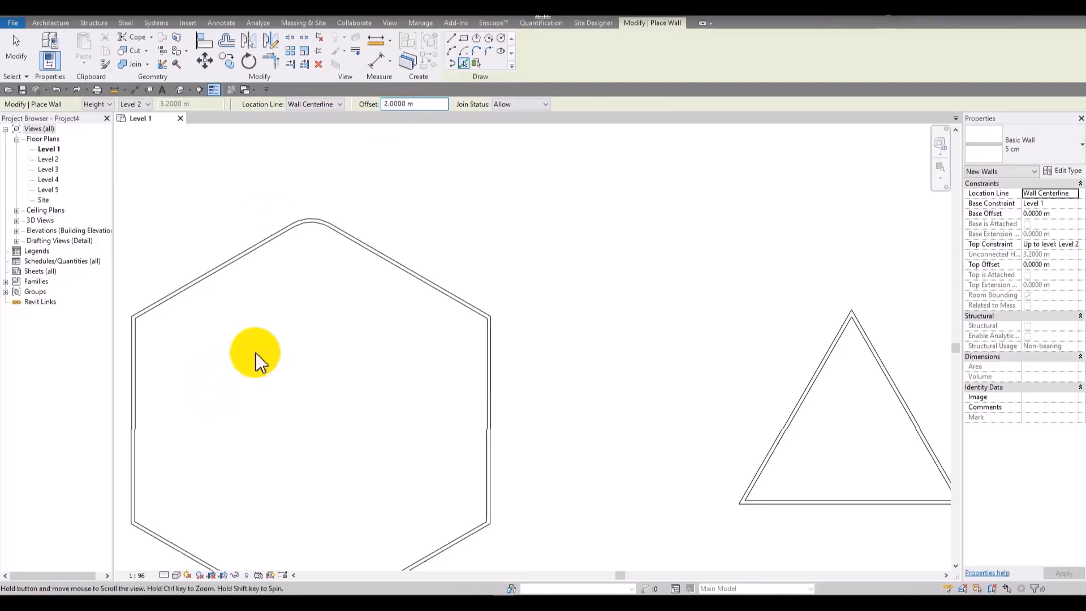
{"action": "scroll", "coordinate": [466, 389], "scroll_direction": "down", "scroll_amount": 2}
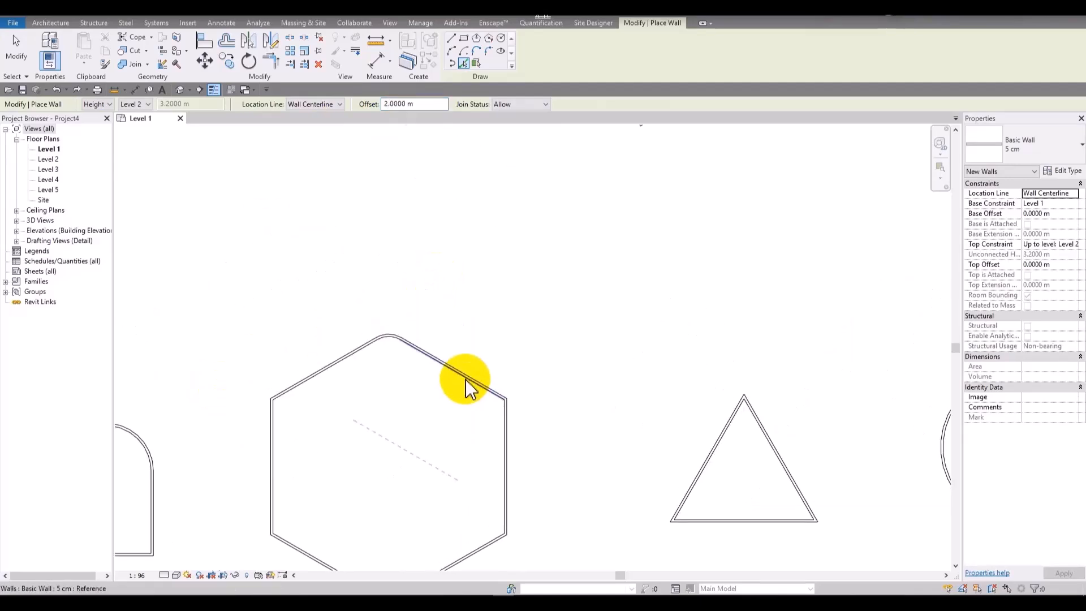
{"action": "left_click", "coordinate": [467, 375]}
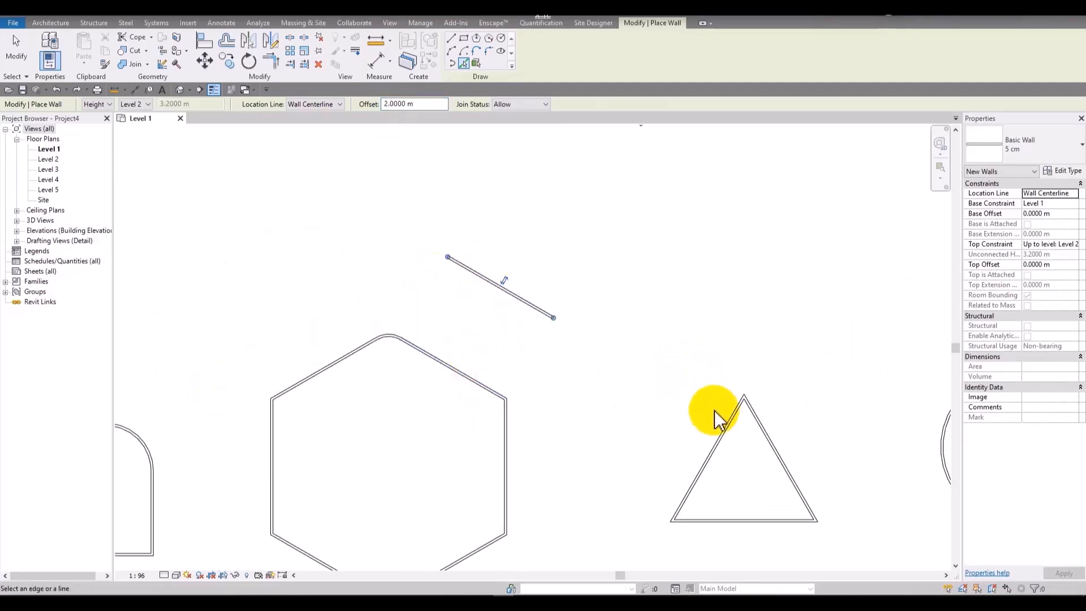
Step: Create walls offset 2 m outside the triangle's left side and the large circle's upper half
{"action": "scroll", "coordinate": [688, 340], "scroll_direction": "down", "scroll_amount": 2}
{"action": "middle_click_drag", "start_coordinate": [742, 383], "coordinate": [629, 410]}
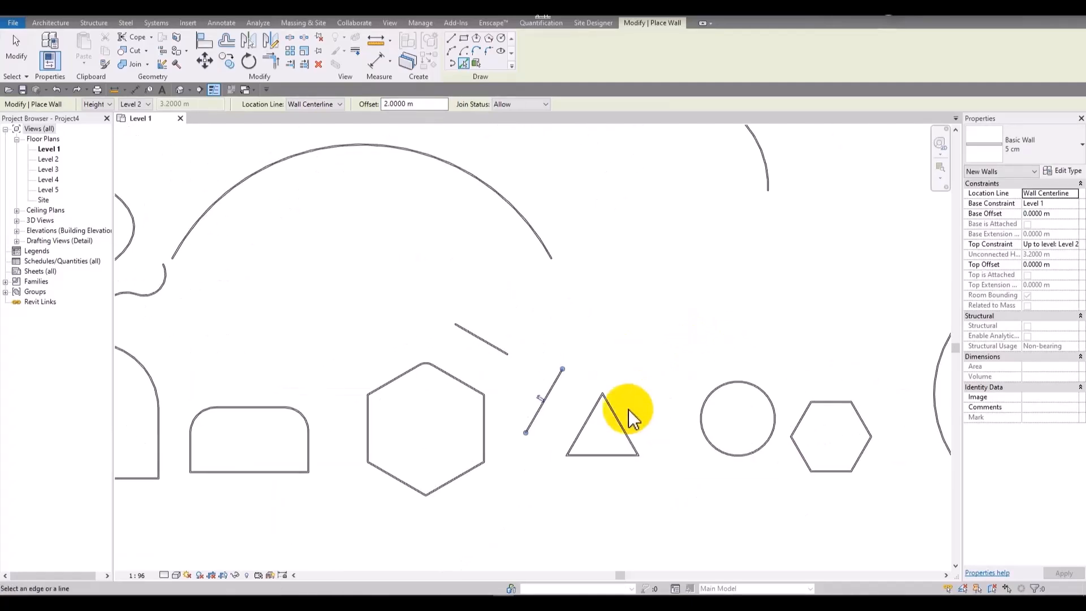
{"action": "middle_click_drag", "start_coordinate": [711, 395], "coordinate": [460, 303]}
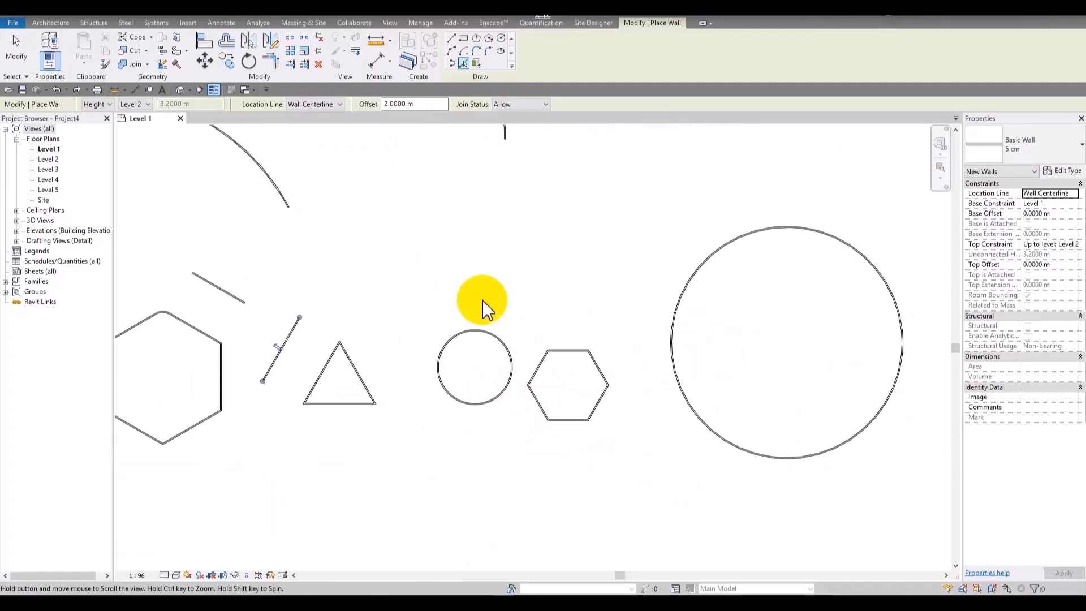
{"action": "scroll", "coordinate": [676, 263], "scroll_direction": "up", "scroll_amount": 2}
{"action": "left_click", "coordinate": [734, 280]}
{"action": "scroll", "coordinate": [614, 249], "scroll_direction": "down", "scroll_amount": 2}
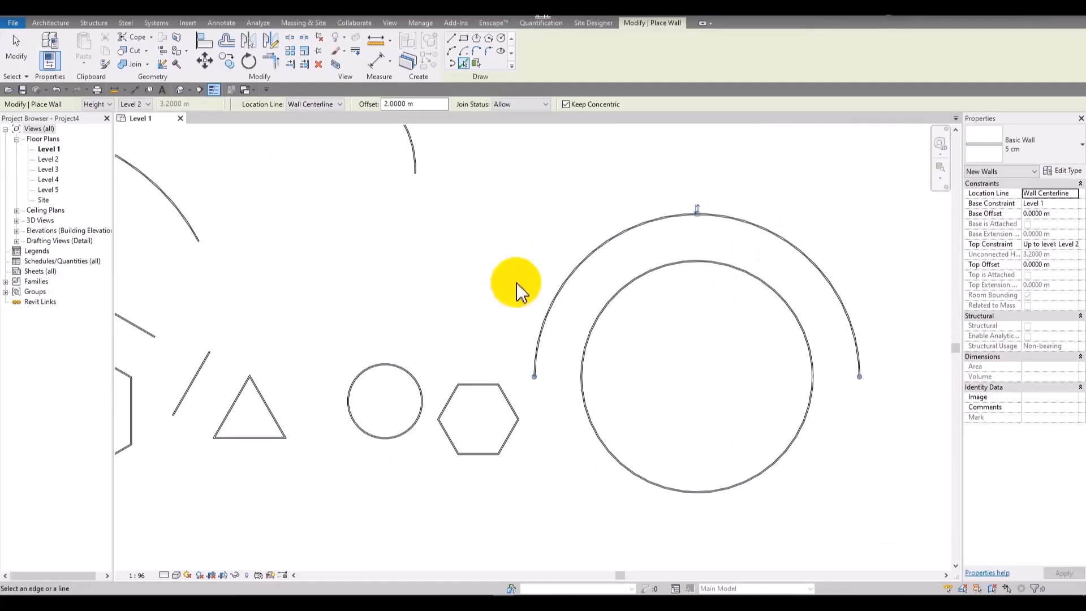
Step: Preview the 2 m Pick Lines offset on the sides of the filleted rectangle and the large hexagon
{"action": "middle_click_drag", "start_coordinate": [473, 373], "coordinate": [601, 315]}
{"action": "middle_click_drag", "start_coordinate": [390, 373], "coordinate": [736, 328]}
{"action": "scroll", "coordinate": [348, 341], "scroll_direction": "up", "scroll_amount": 3}
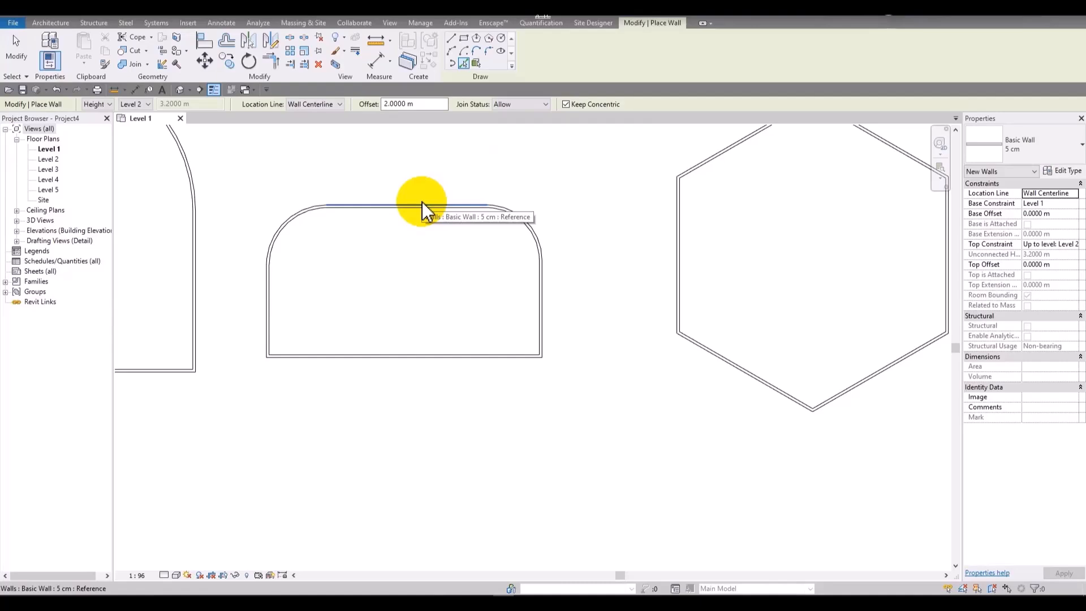
{"action": "scroll", "coordinate": [345, 342], "scroll_direction": "down", "scroll_amount": 4}
{"action": "middle_click_drag", "start_coordinate": [436, 303], "coordinate": [652, 52]}
{"action": "scroll", "coordinate": [498, 318], "scroll_direction": "up", "scroll_amount": 4}
{"action": "middle_click_drag", "start_coordinate": [674, 178], "coordinate": [486, 257]}
{"action": "scroll", "coordinate": [485, 250], "scroll_direction": "up", "scroll_amount": 5}
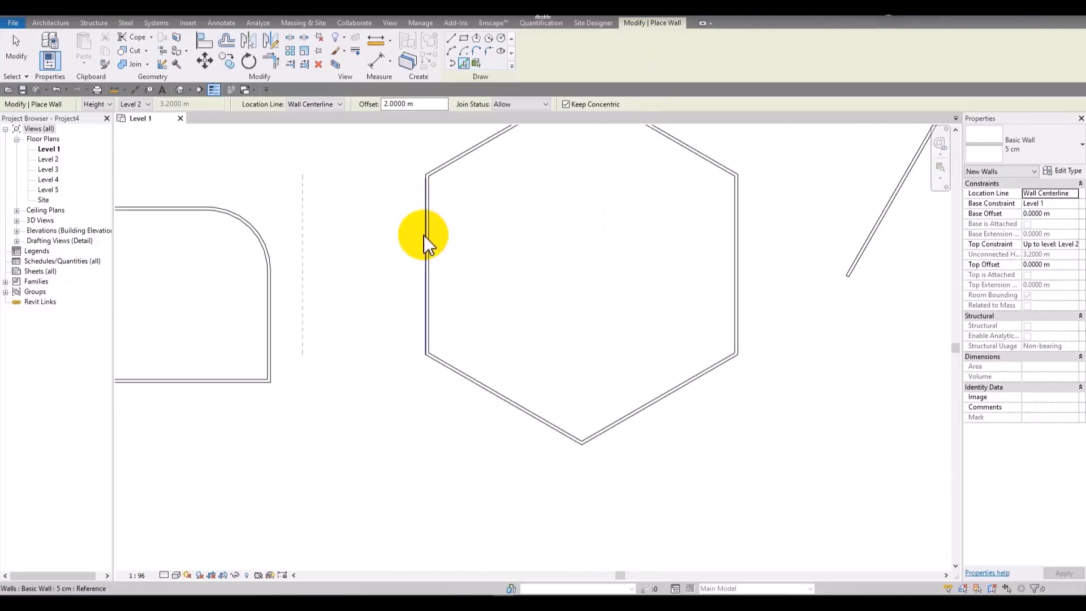
{"action": "middle_click_drag", "start_coordinate": [424, 232], "coordinate": [414, 277]}
{"action": "scroll", "coordinate": [414, 277], "scroll_direction": "down", "scroll_amount": 3}
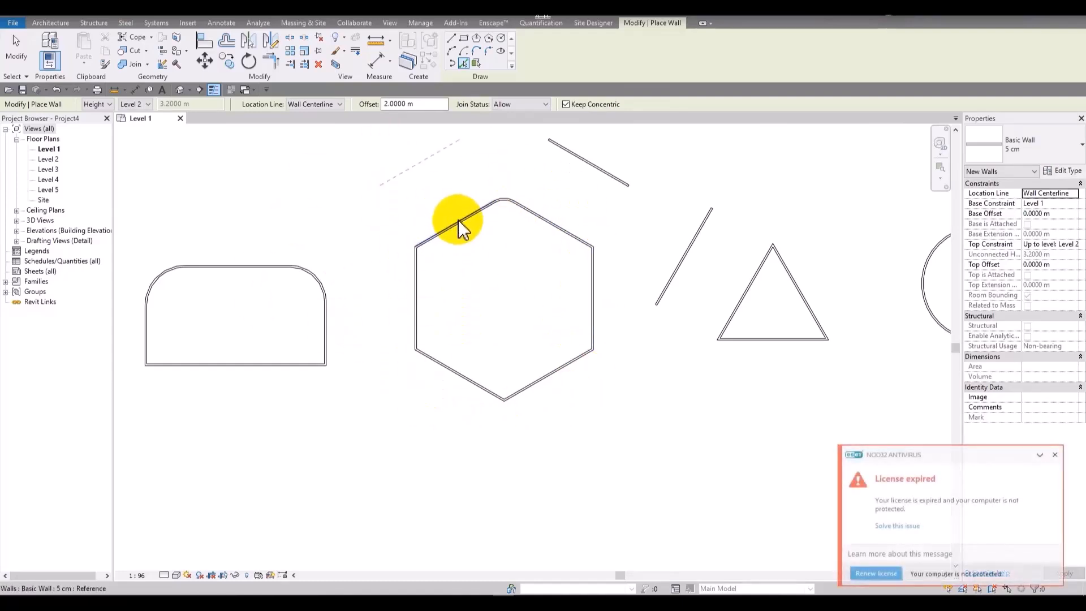
Step: Delete the offset wall outside the large hexagon's upper-right side and dismiss the antivirus notification
{"action": "key", "text": "Escape"}
{"action": "key", "text": "Escape"}
{"action": "left_click", "coordinate": [602, 182]}
{"action": "key", "text": "Delete"}
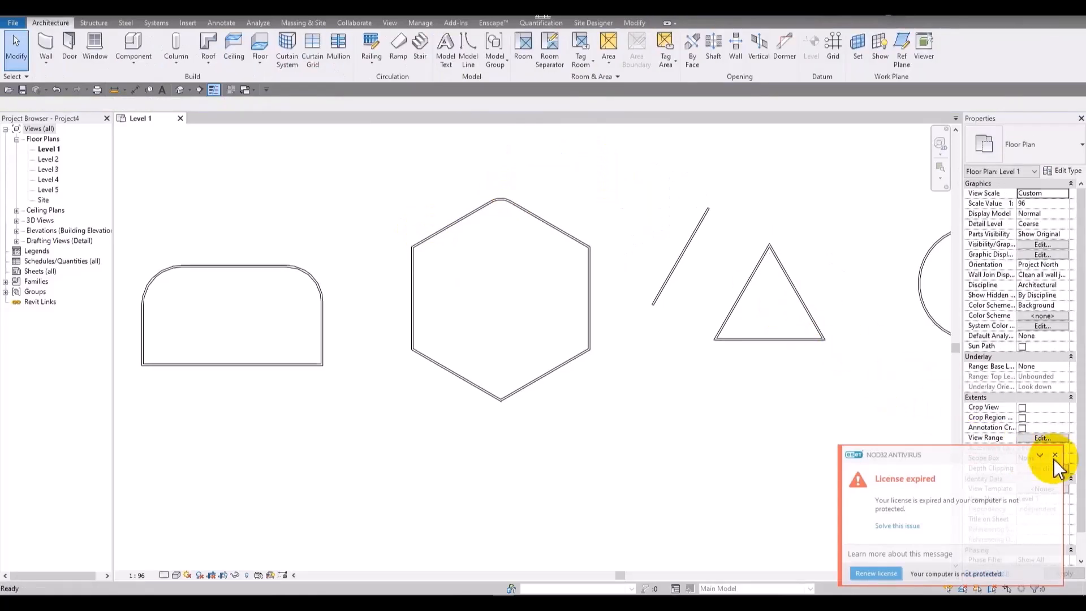
{"action": "left_click", "coordinate": [1055, 455]}
Step: Create a wall loop offset 1 m outside the large hexagon by picking its whole wall chain with Pick Lines
{"action": "key", "text": "w"}
{"action": "key", "text": "a"}
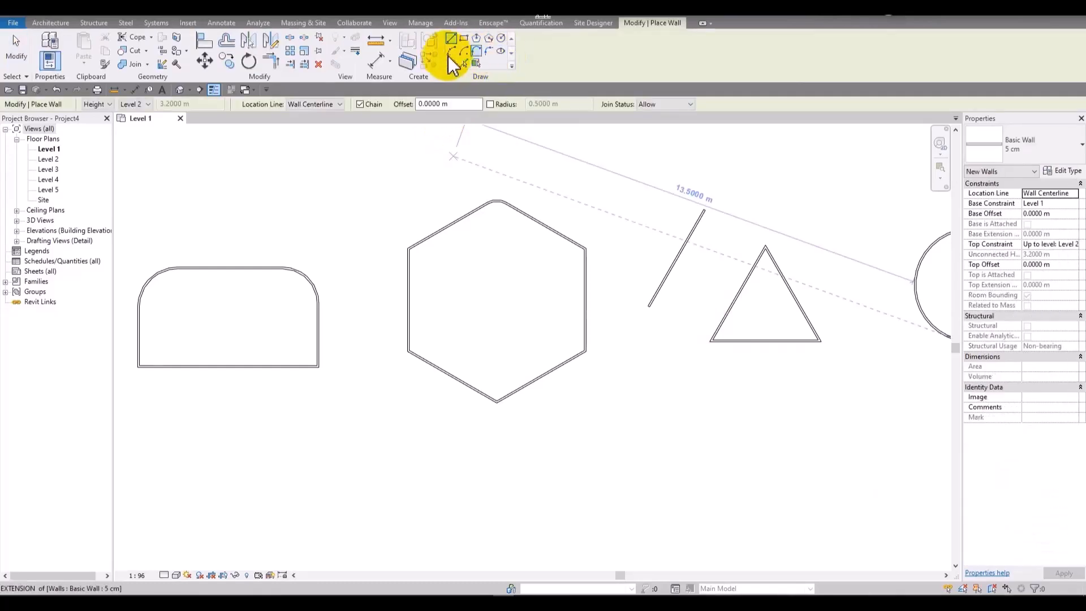
{"action": "left_click", "coordinate": [465, 60]}
{"action": "double_click", "coordinate": [398, 104]}
{"action": "type", "text": "1"}
{"action": "scroll", "coordinate": [435, 201], "scroll_direction": "up", "scroll_amount": 3}
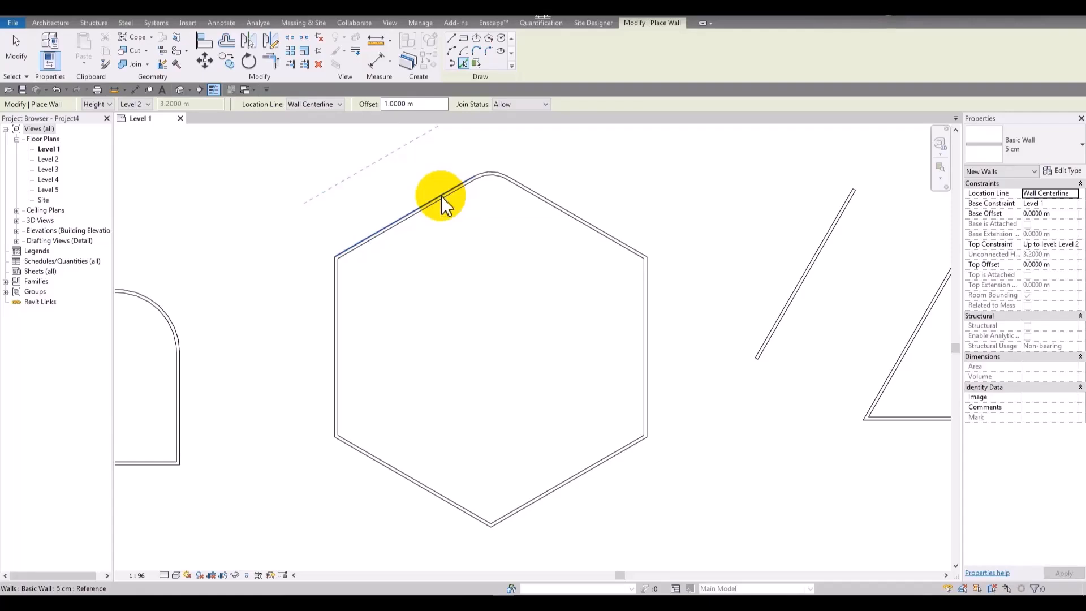
{"action": "middle_click_drag", "start_coordinate": [441, 195], "coordinate": [428, 206]}
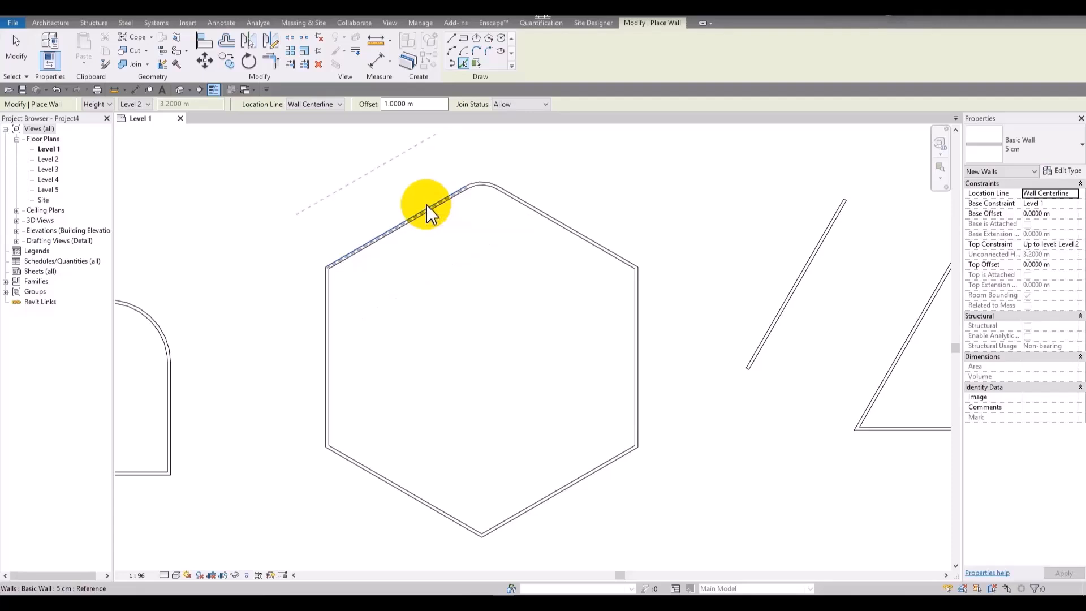
{"action": "key", "text": "Tab"}
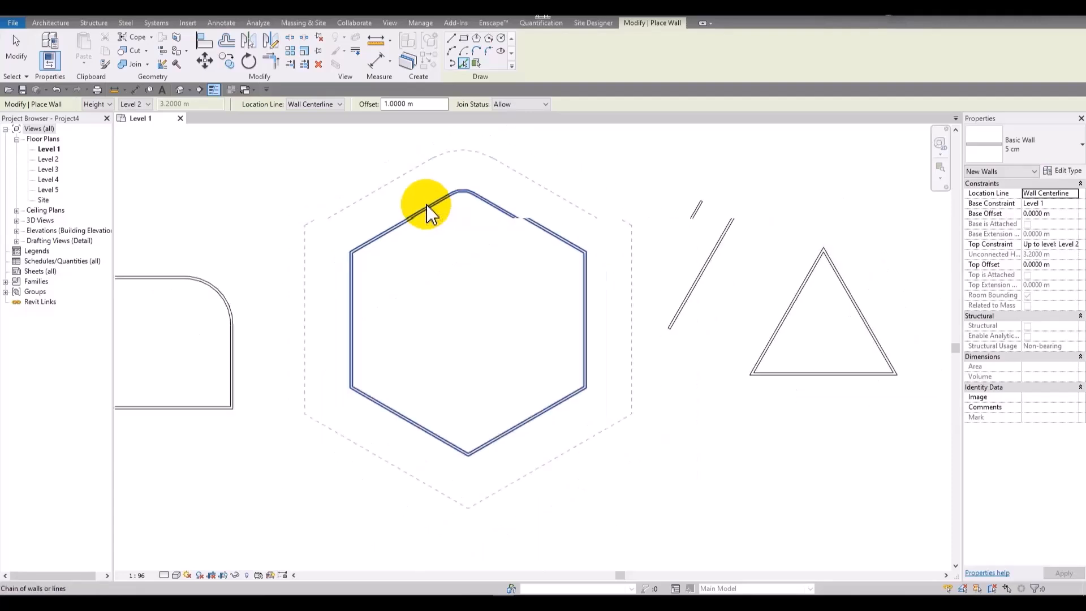
{"action": "scroll", "coordinate": [426, 205], "scroll_direction": "down", "scroll_amount": 2}
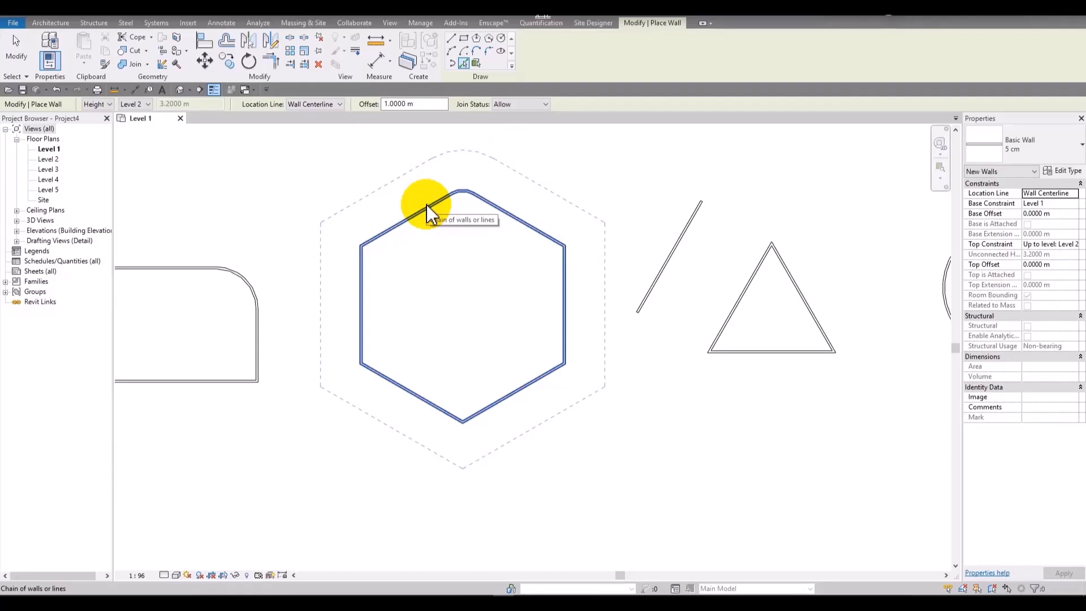
{"action": "left_click", "coordinate": [426, 205]}
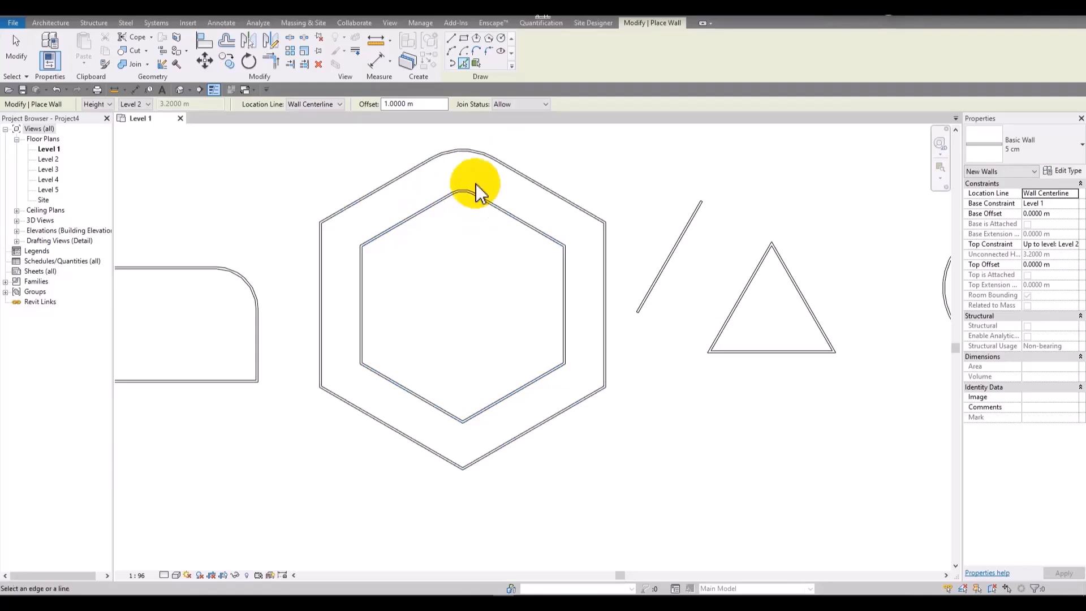
Step: Create a wall loop offset 1 m outside the triangle by picking its whole wall chain with Pick Lines
{"action": "middle_click_drag", "start_coordinate": [764, 278], "coordinate": [481, 283]}
{"action": "scroll", "coordinate": [460, 230], "scroll_direction": "up", "scroll_amount": 3}
{"action": "scroll", "coordinate": [477, 260], "scroll_direction": "down", "scroll_amount": 2}
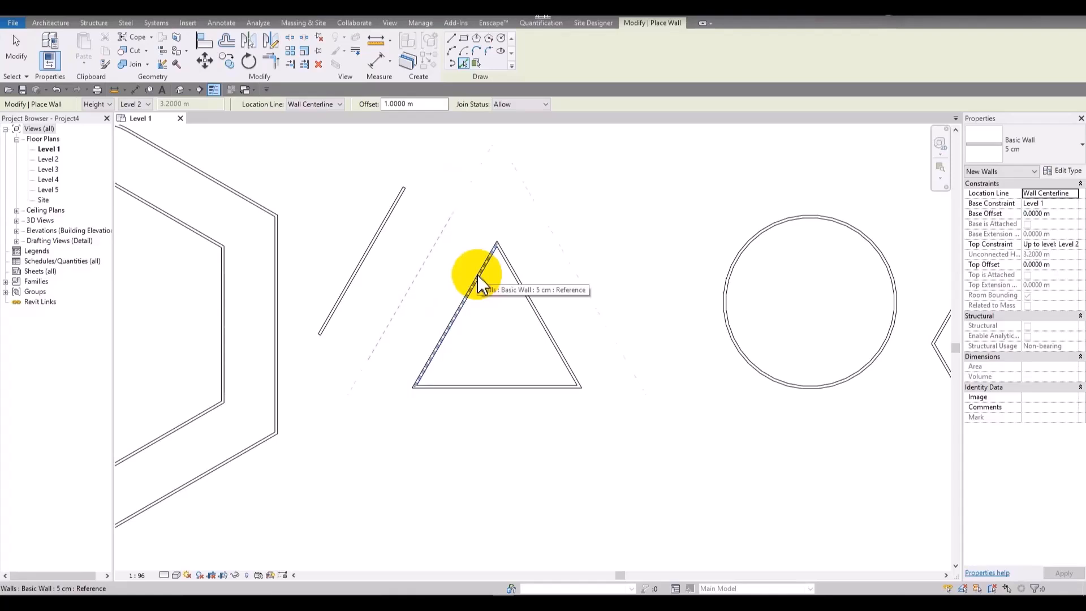
{"action": "key", "text": "Tab"}
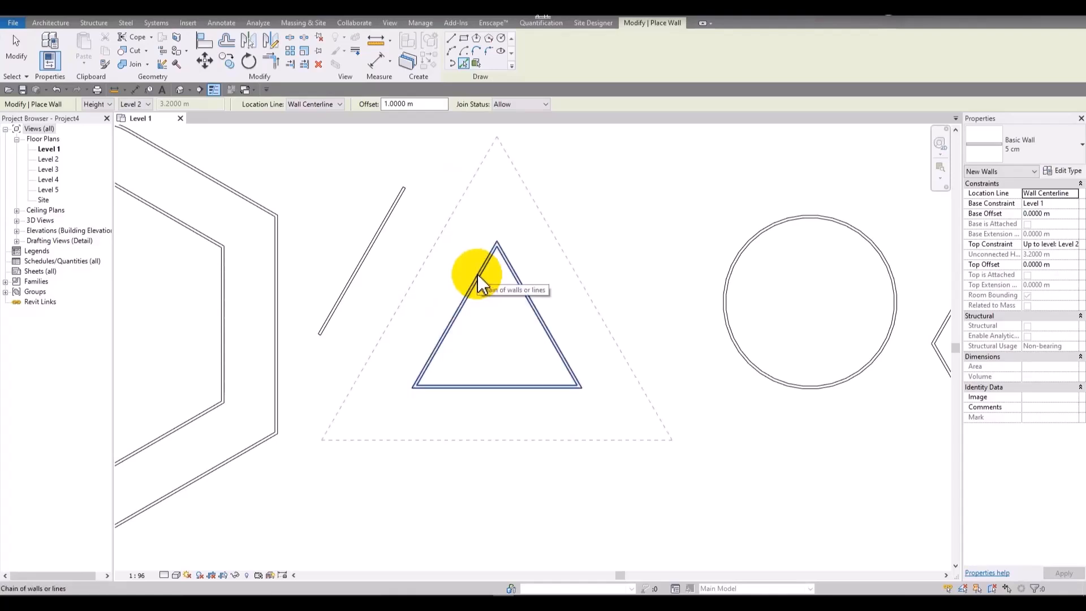
{"action": "left_click", "coordinate": [477, 274]}
Step: Create a circular wall offset 1 m outside the small circle between the triangle and the small hexagon
{"action": "scroll", "coordinate": [636, 183], "scroll_direction": "down", "scroll_amount": 3}
{"action": "scroll", "coordinate": [552, 230], "scroll_direction": "up", "scroll_amount": 1}
{"action": "scroll", "coordinate": [552, 231], "scroll_direction": "up", "scroll_amount": 3}
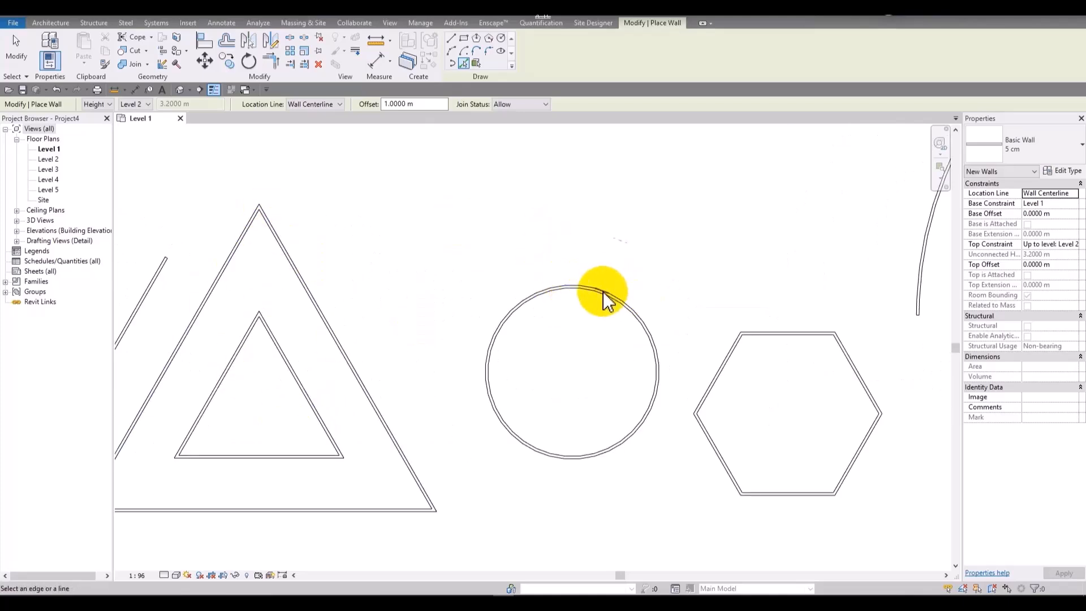
{"action": "scroll", "coordinate": [577, 271], "scroll_direction": "up", "scroll_amount": 3}
{"action": "scroll", "coordinate": [535, 218], "scroll_direction": "down", "scroll_amount": 3}
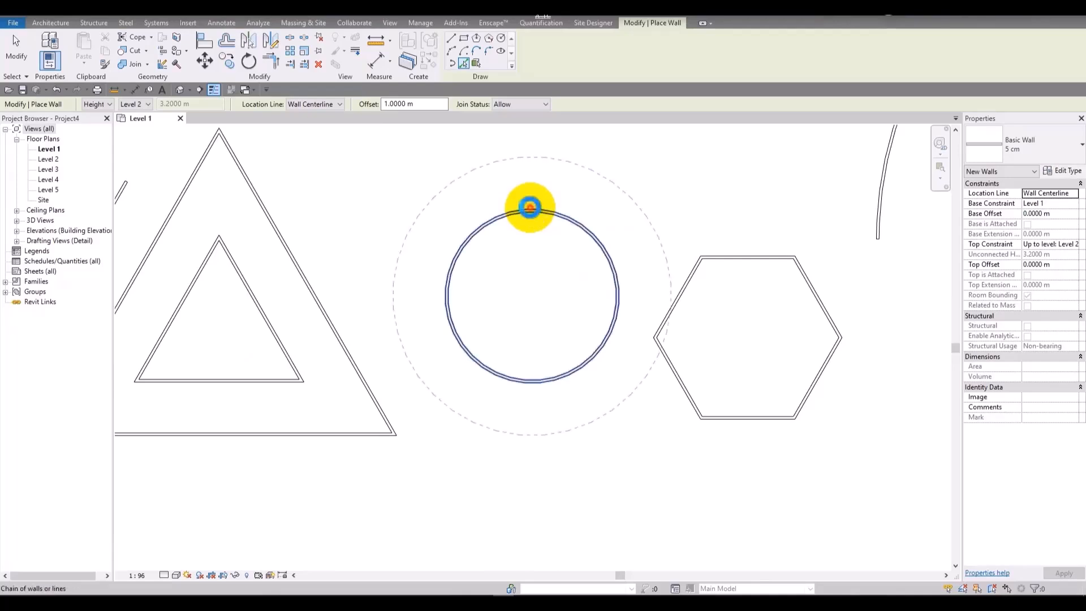
{"action": "left_click", "coordinate": [531, 208]}
Step: Create a wall loop offset 1 m outside the small hexagon by picking its wall chain
{"action": "scroll", "coordinate": [408, 388], "scroll_direction": "up", "scroll_amount": 4}
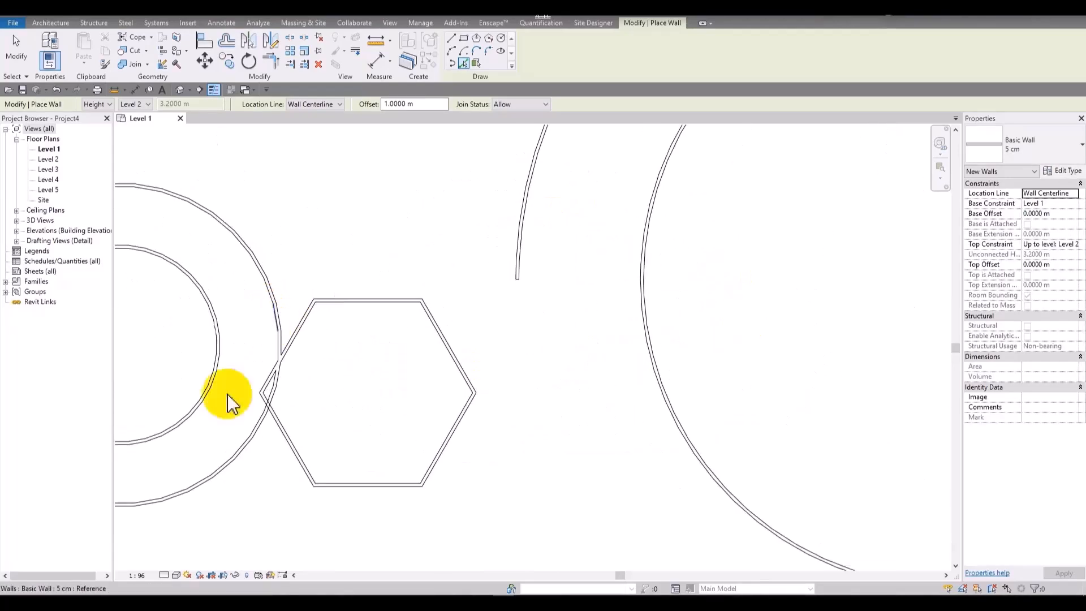
{"action": "left_click", "coordinate": [301, 317]}
{"action": "scroll", "coordinate": [283, 334], "scroll_direction": "down", "scroll_amount": 5}
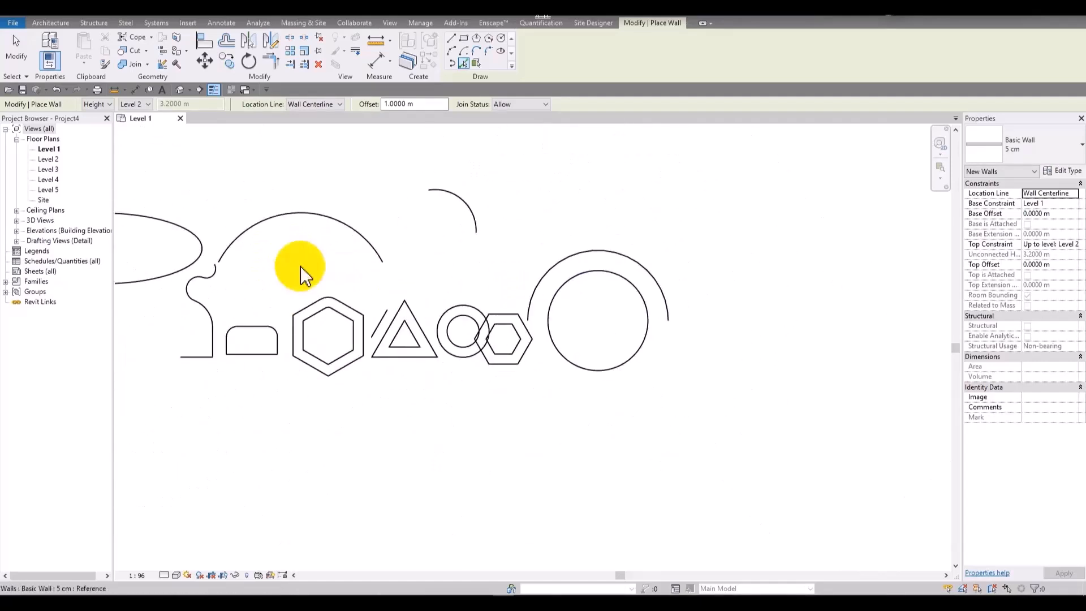
{"action": "middle_click_drag", "start_coordinate": [301, 266], "coordinate": [576, 266]}
{"action": "mouse_move", "coordinate": [455, 151]}
{"action": "middle_mouse_down"}
{"action": "mouse_move", "coordinate": [383, 224]}
{"action": "mouse_move", "coordinate": [355, 228]}
{"action": "middle_mouse_up"}
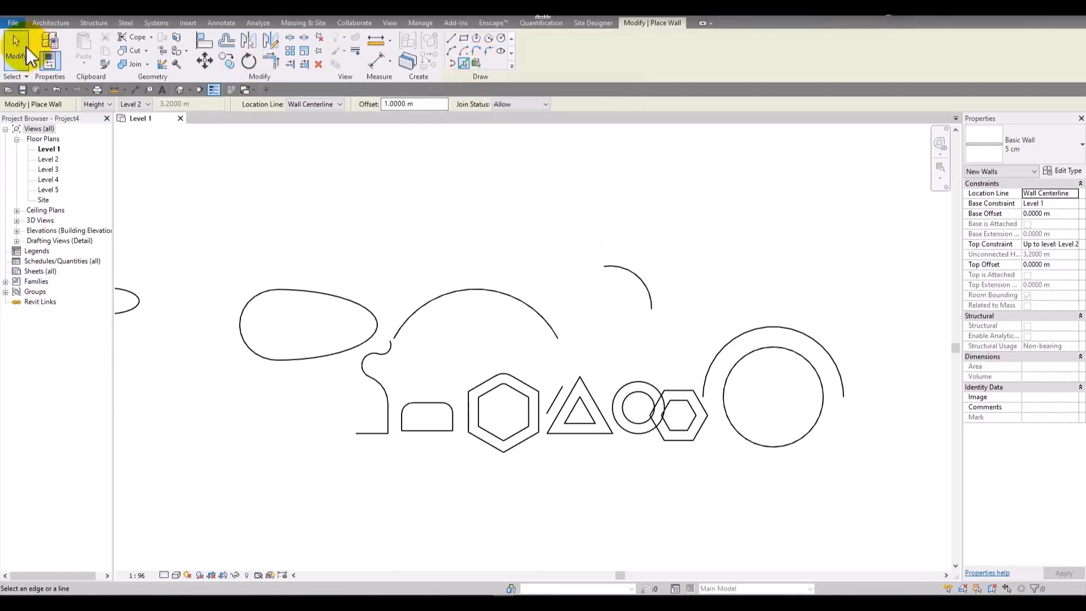
Step: Review the available wall tool variants and end the Pick Lines wall command
{"action": "left_click", "coordinate": [51, 22]}
{"action": "left_click", "coordinate": [46, 64]}
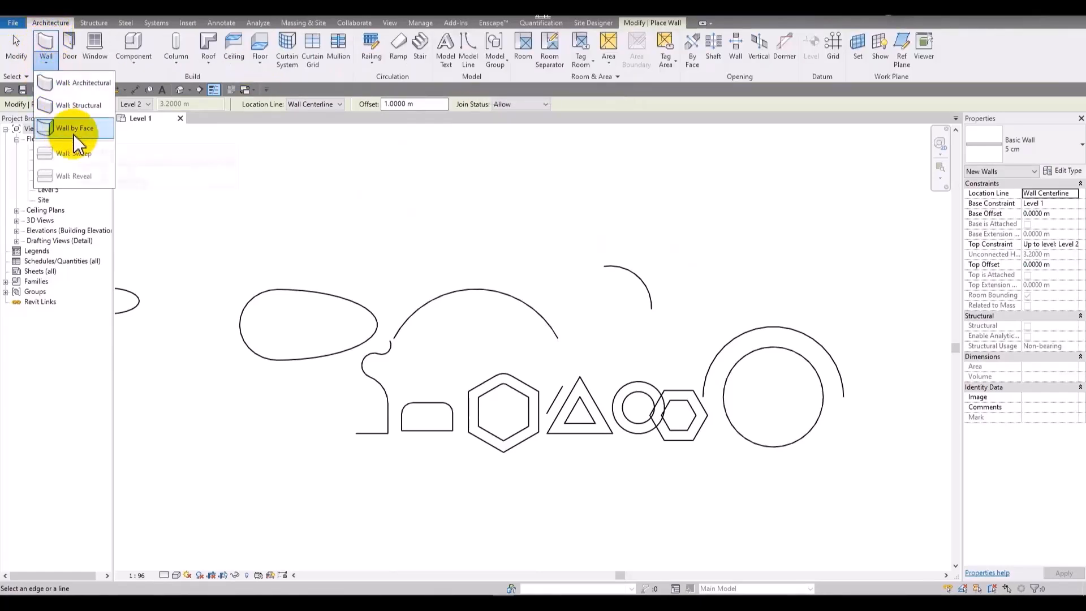
{"action": "key", "text": "Escape"}
{"action": "key", "text": "Escape"}
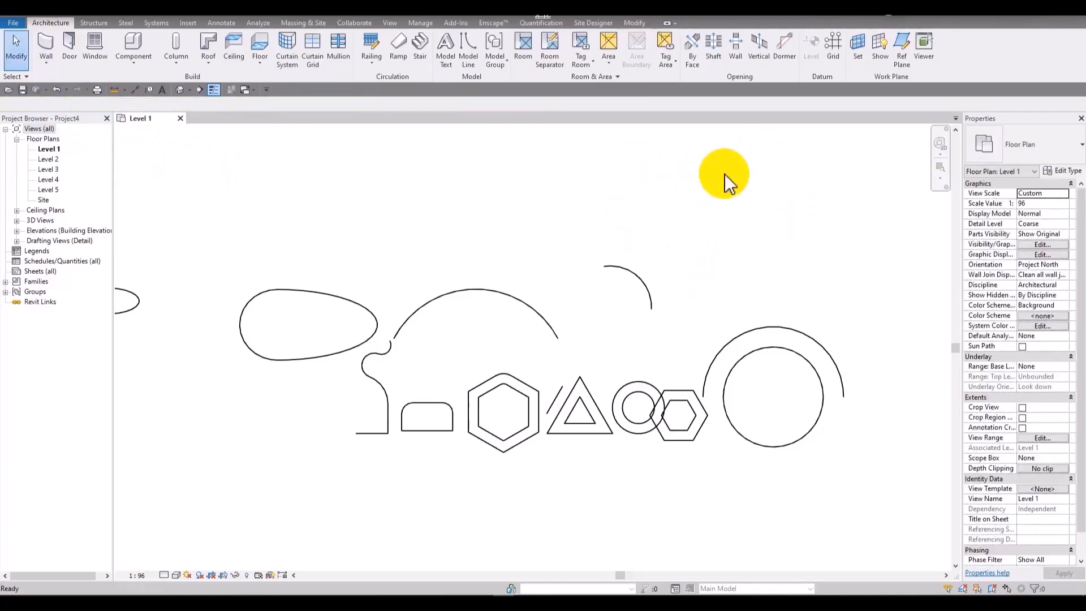
{"action": "left_click", "coordinate": [634, 24]}
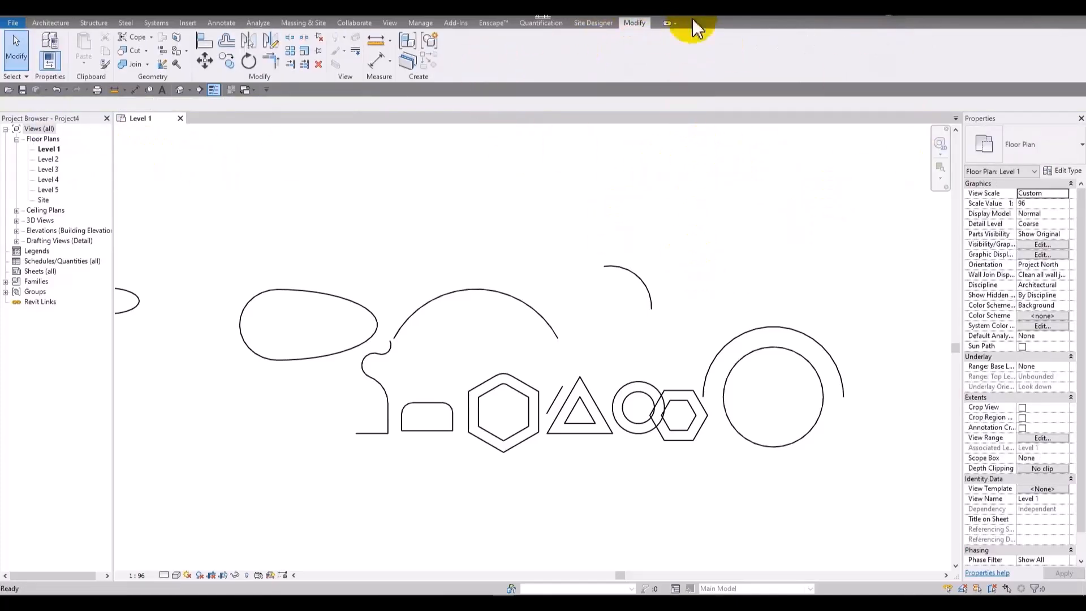
{"action": "middle_click_drag", "start_coordinate": [609, 341], "coordinate": [608, 306]}
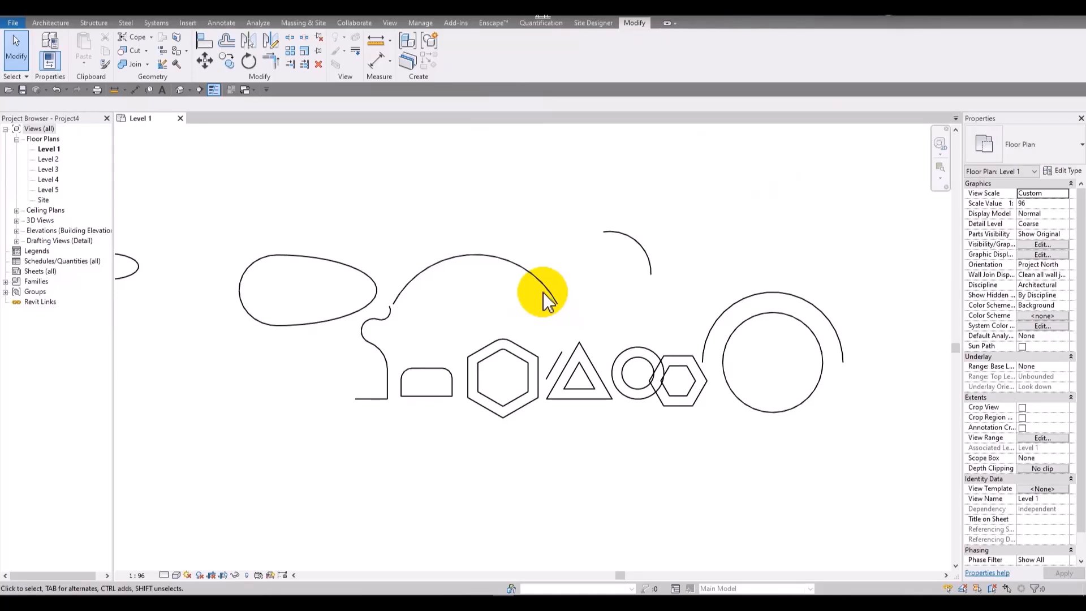
Step: Restart the Wall tool with straight lines and examine its offset and level height options
{"action": "key", "text": "w"}
{"action": "key", "text": "a"}
{"action": "scroll", "coordinate": [641, 371], "scroll_direction": "down", "scroll_amount": 4}
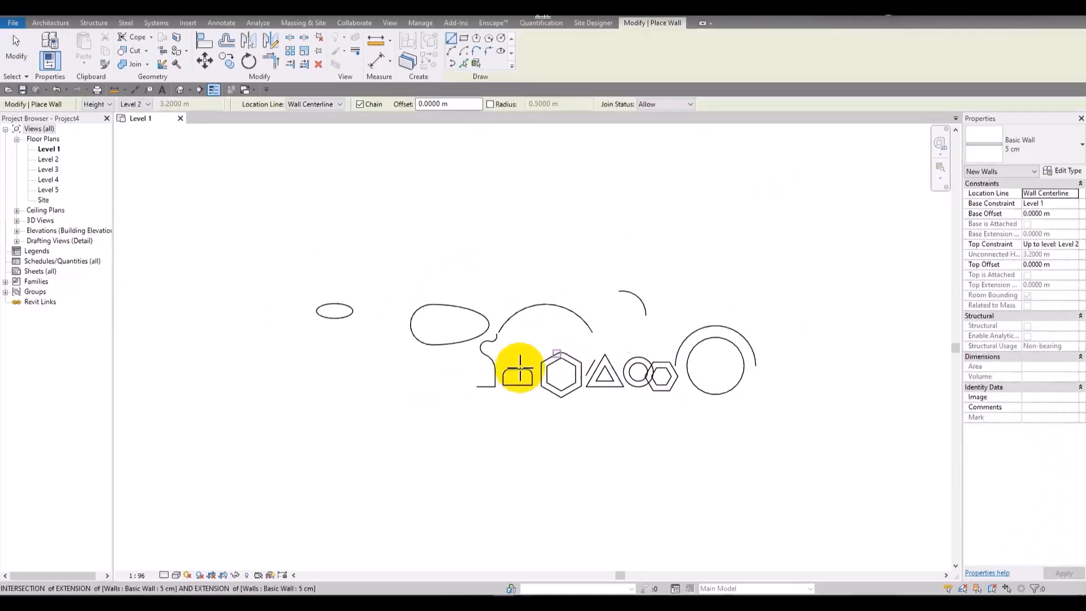
{"action": "scroll", "coordinate": [611, 435], "scroll_direction": "up", "scroll_amount": 5}
{"action": "middle_click_drag", "start_coordinate": [567, 259], "coordinate": [581, 257]}
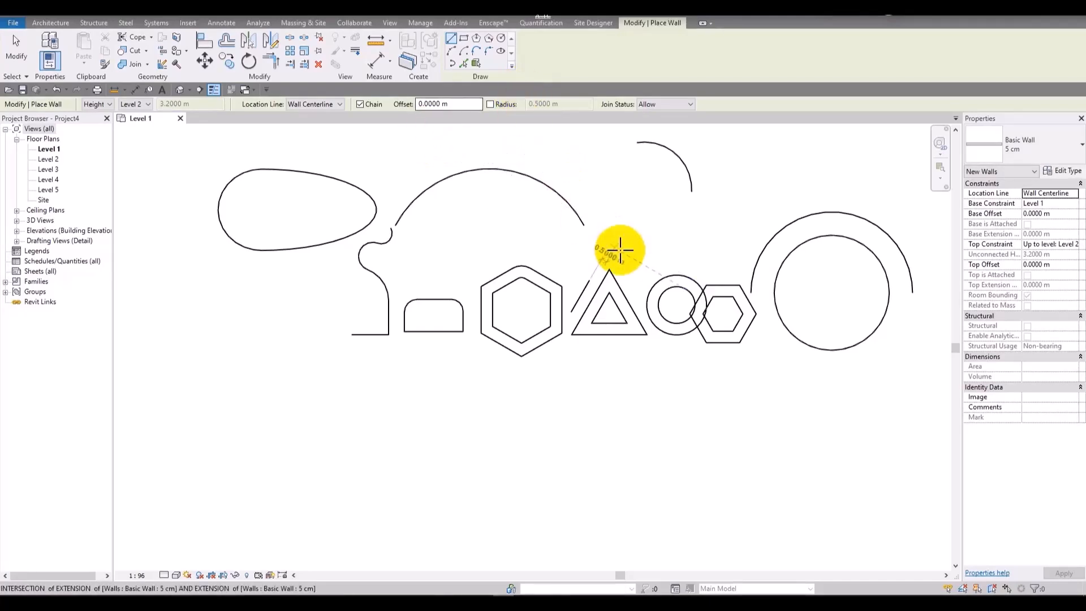
{"action": "mouse_move", "coordinate": [687, 314]}
{"action": "middle_mouse_down"}
{"action": "mouse_move", "coordinate": [566, 303]}
{"action": "mouse_move", "coordinate": [481, 232]}
{"action": "middle_mouse_up"}
{"action": "middle_click_drag", "start_coordinate": [562, 340], "coordinate": [715, 374]}
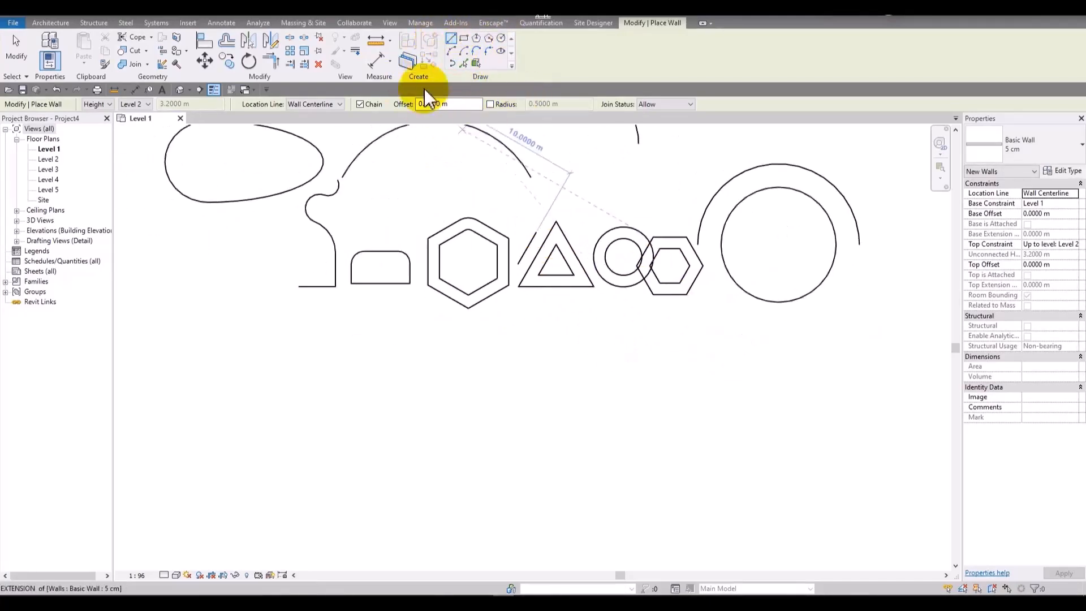
{"action": "middle_click_drag", "start_coordinate": [699, 270], "coordinate": [807, 281]}
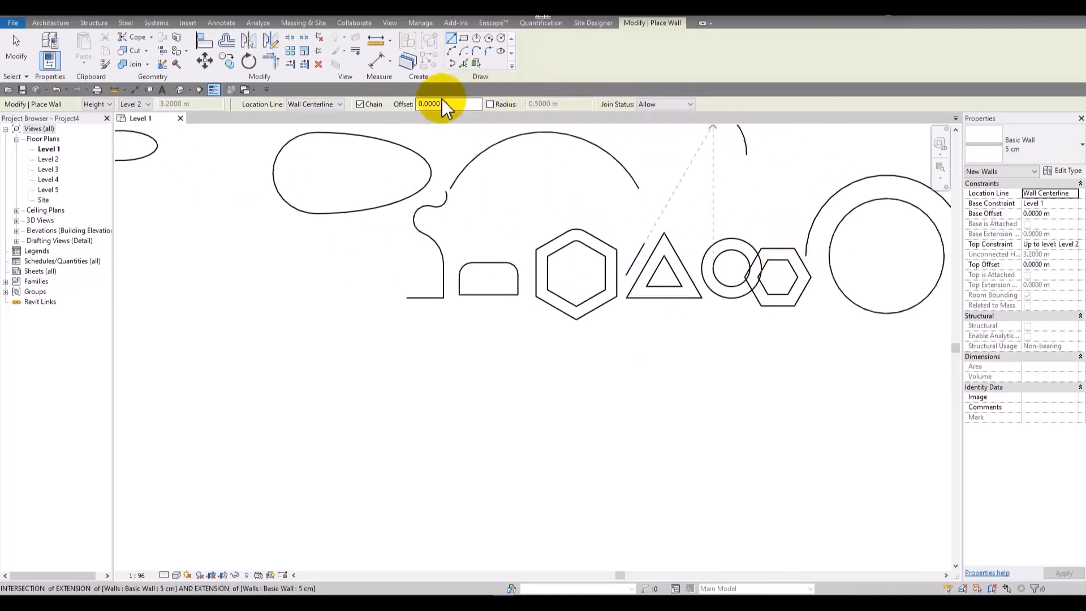
{"action": "middle_click_drag", "start_coordinate": [572, 365], "coordinate": [420, 398]}
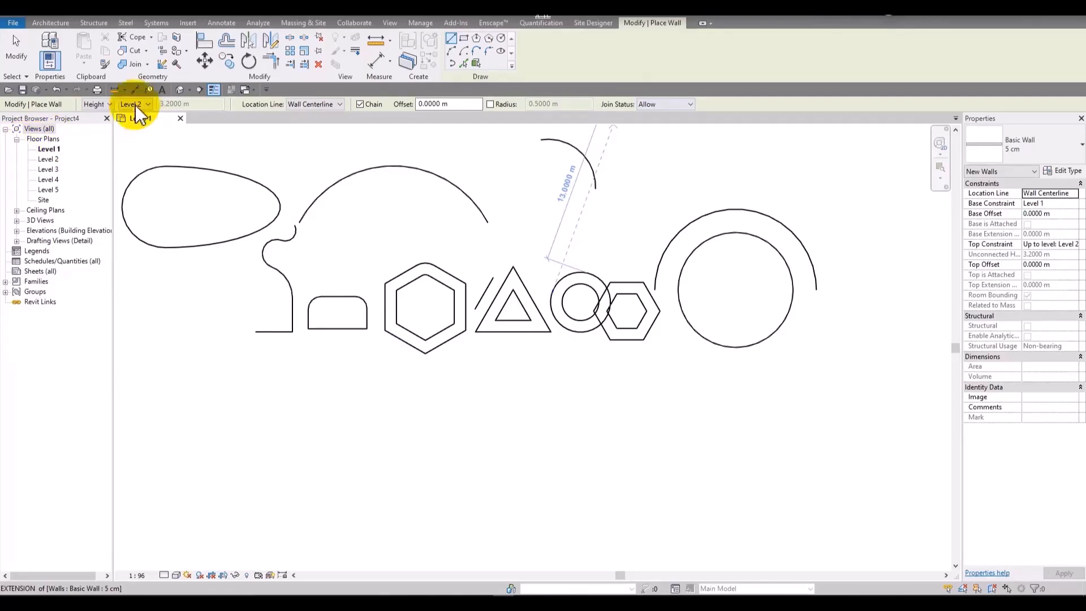
{"action": "scroll", "coordinate": [526, 204], "scroll_direction": "down", "scroll_amount": 2}
{"action": "middle_click_drag", "start_coordinate": [531, 208], "coordinate": [628, 167]}
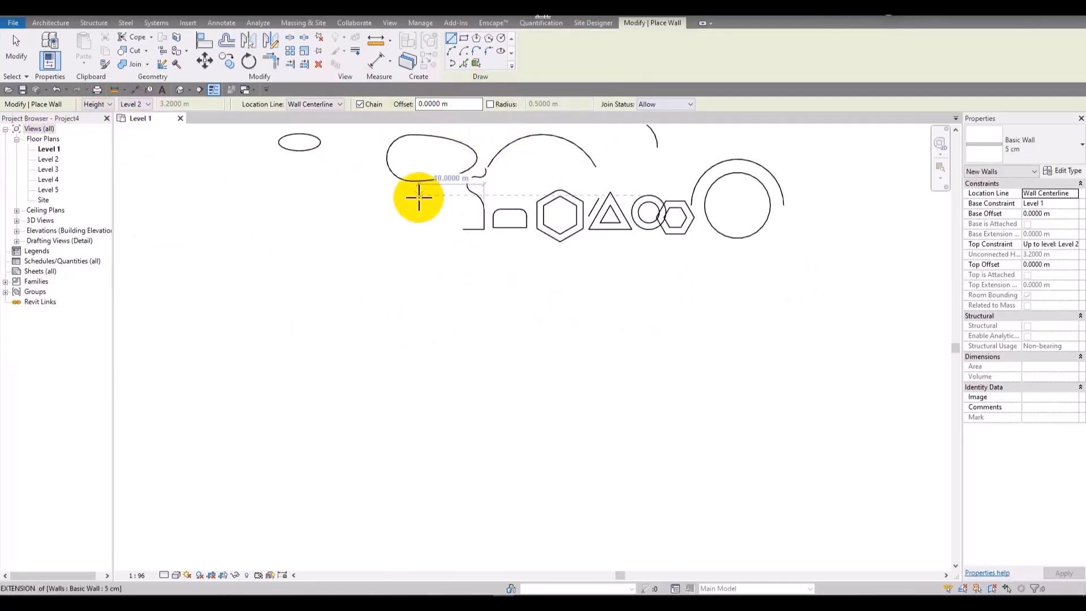
Step: Draw a horizontal straight wall about 1.8 m long in the empty area above the egg-shaped wall
{"action": "scroll", "coordinate": [341, 162], "scroll_direction": "up", "scroll_amount": 4}
{"action": "middle_click_drag", "start_coordinate": [479, 154], "coordinate": [273, 374]}
{"action": "scroll", "coordinate": [419, 198], "scroll_direction": "up", "scroll_amount": 5}
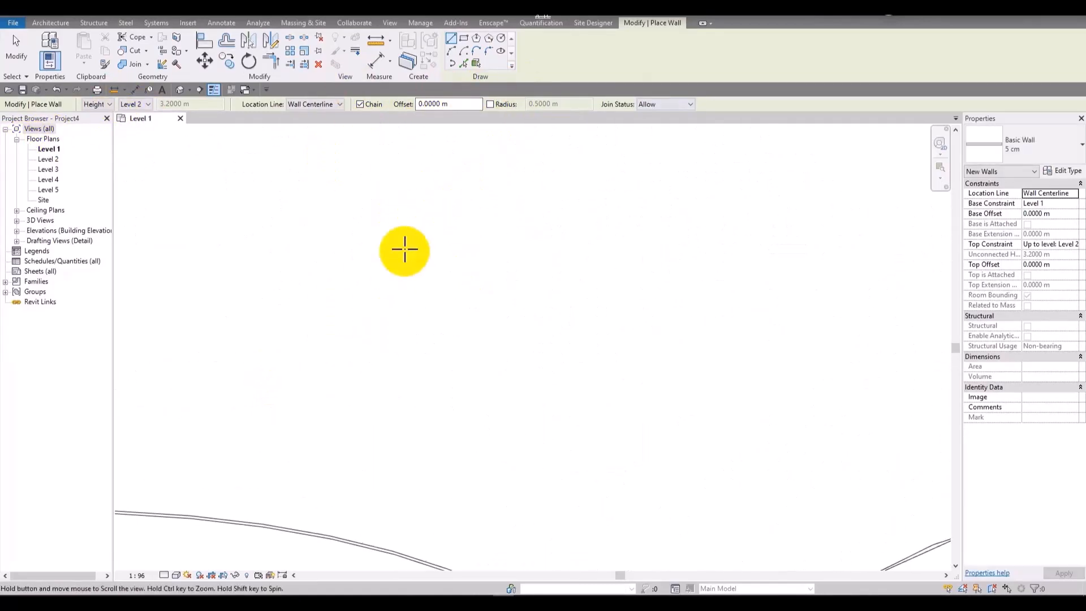
{"action": "left_click", "coordinate": [294, 253]}
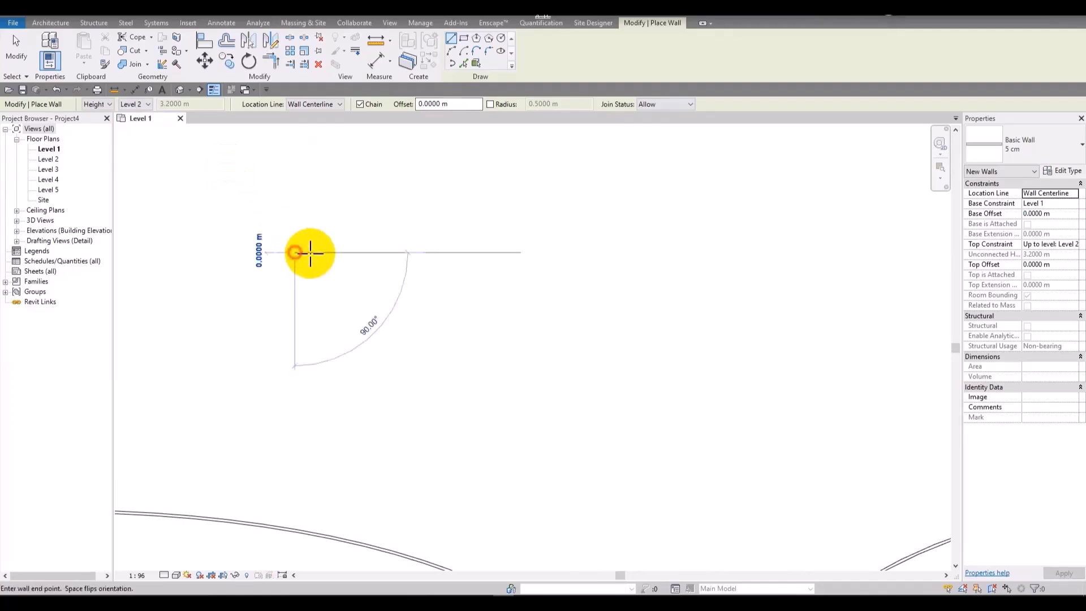
{"action": "scroll", "coordinate": [339, 249], "scroll_direction": "up", "scroll_amount": 4}
{"action": "middle_click_drag", "start_coordinate": [623, 255], "coordinate": [707, 266]}
{"action": "scroll", "coordinate": [684, 255], "scroll_direction": "down", "scroll_amount": 2}
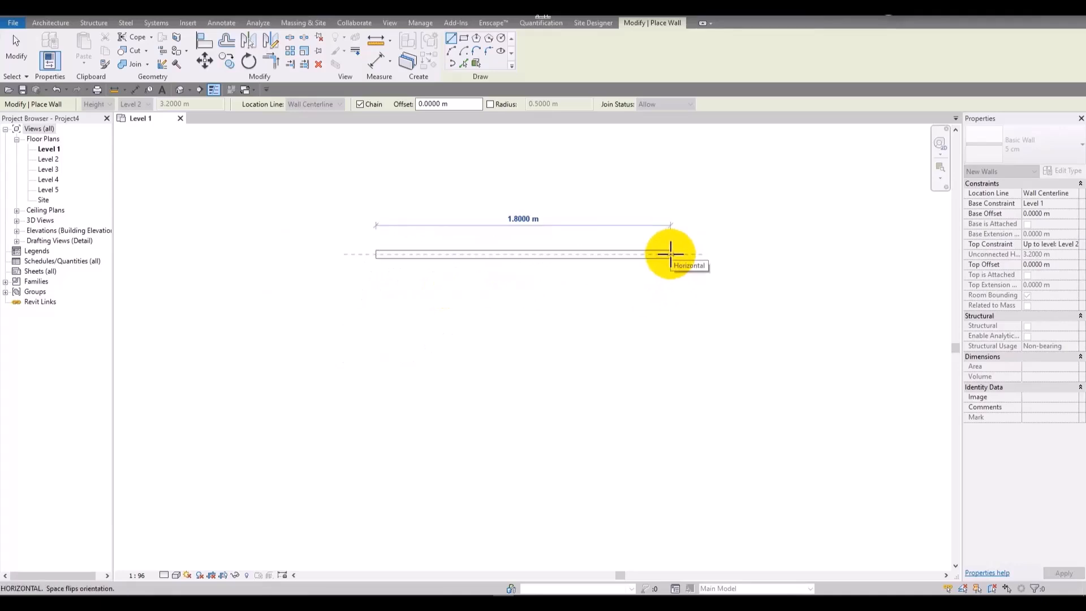
{"action": "left_click", "coordinate": [670, 254]}
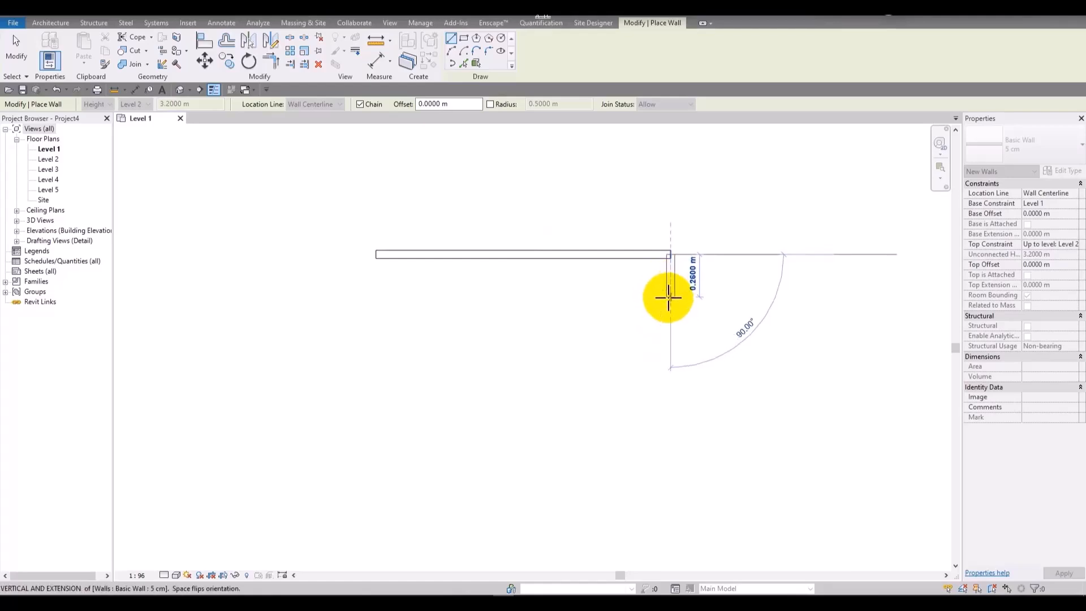
Step: Continue the chain with a vertical wall down and a shorter horizontal wall back to the left, and end the chain
{"action": "scroll", "coordinate": [667, 303], "scroll_direction": "up", "scroll_amount": 3}
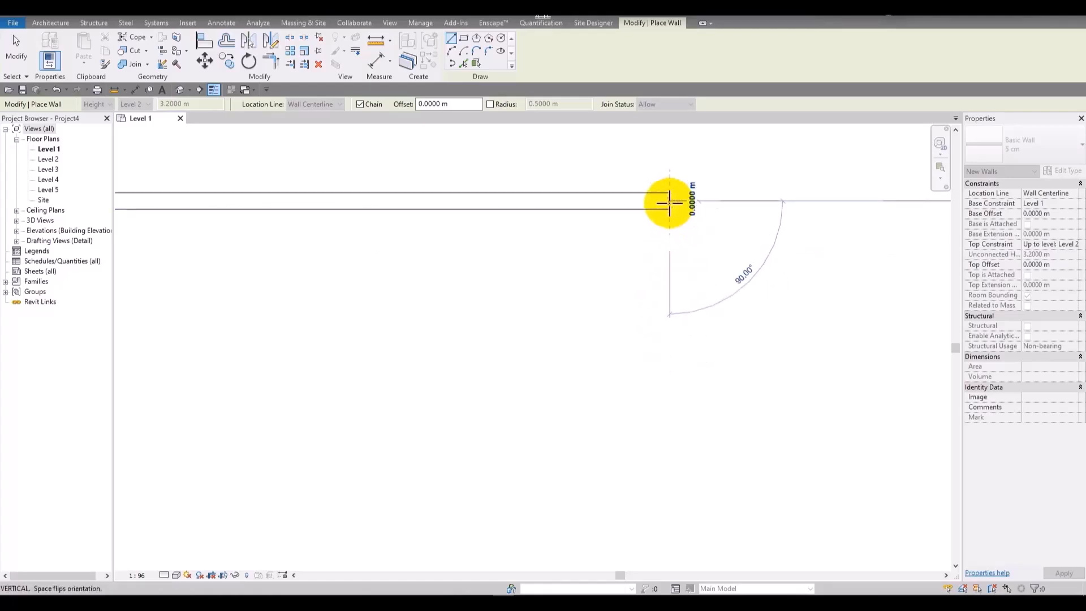
{"action": "left_click", "coordinate": [671, 363]}
{"action": "left_click", "coordinate": [460, 367]}
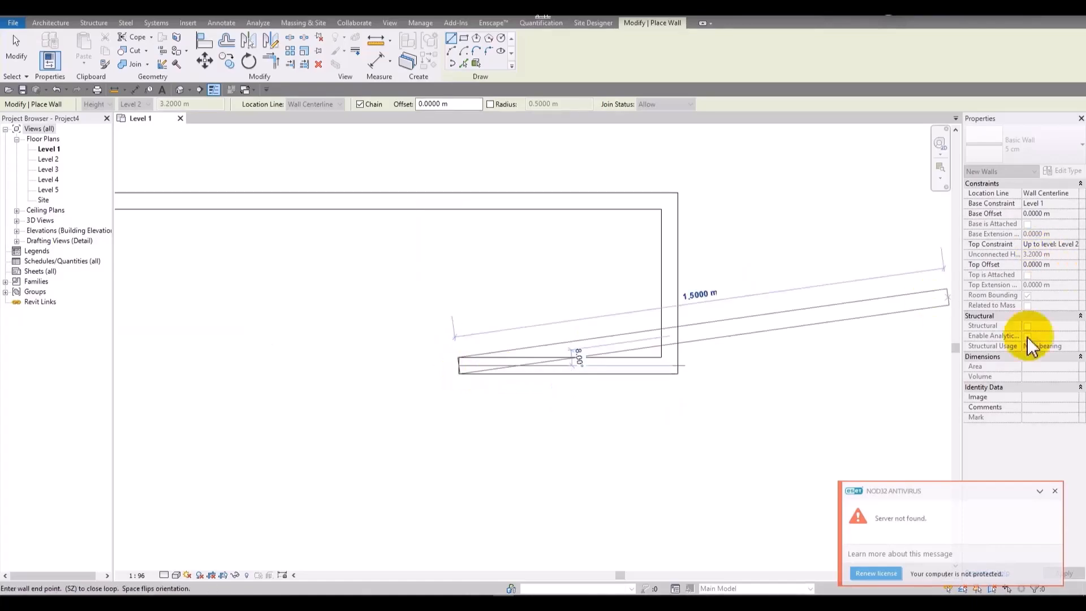
{"action": "key", "text": "Escape"}
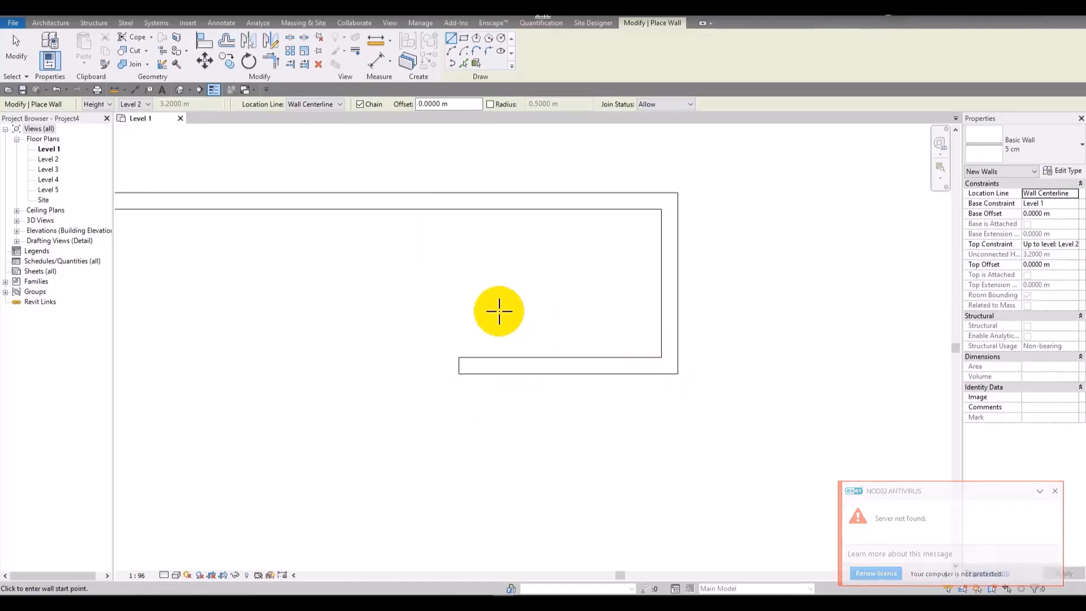
Step: Examine the wall tool's Location Line choices beside the new U-shaped walls, keeping Wall Centerline
{"action": "scroll", "coordinate": [486, 325], "scroll_direction": "down", "scroll_amount": 5}
{"action": "middle_click_drag", "start_coordinate": [585, 288], "coordinate": [497, 218]}
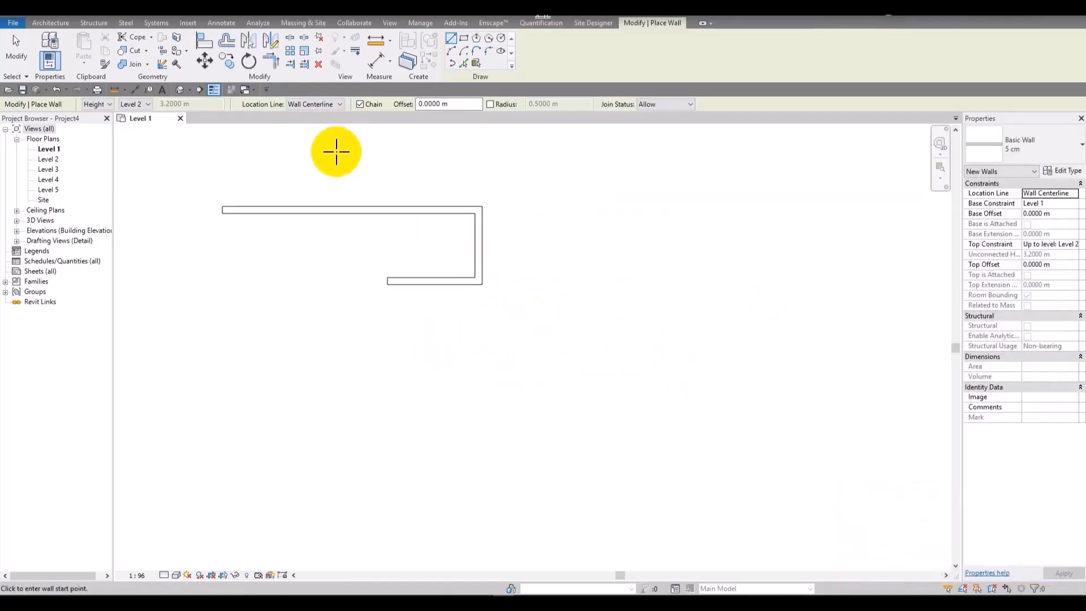
{"action": "left_click", "coordinate": [308, 106]}
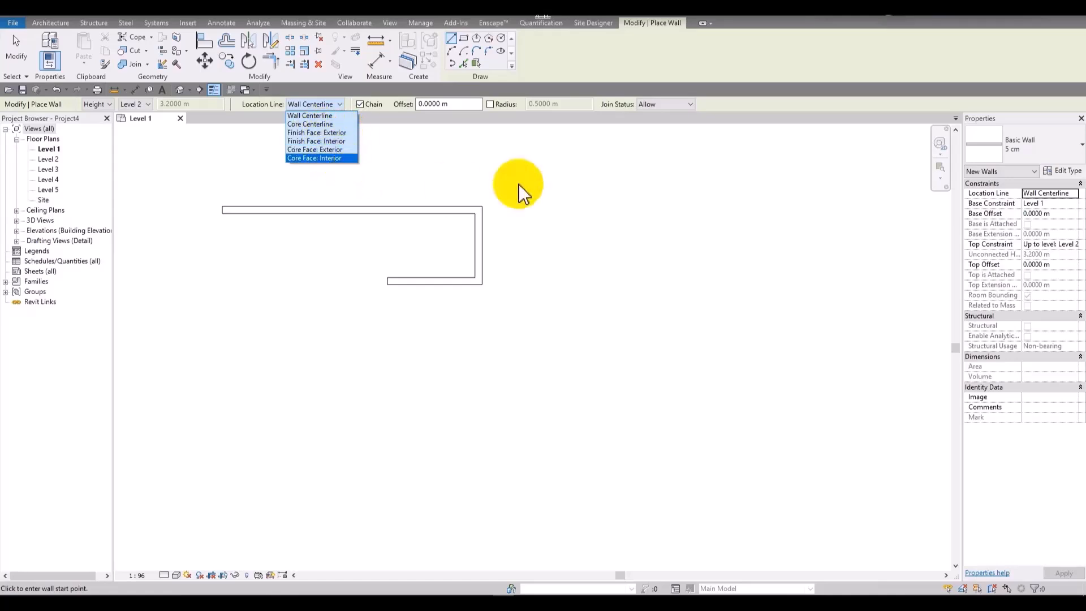
{"action": "scroll", "coordinate": [468, 237], "scroll_direction": "down", "scroll_amount": 1}
{"action": "scroll", "coordinate": [468, 238], "scroll_direction": "down", "scroll_amount": 1}
{"action": "left_click", "coordinate": [557, 230]}
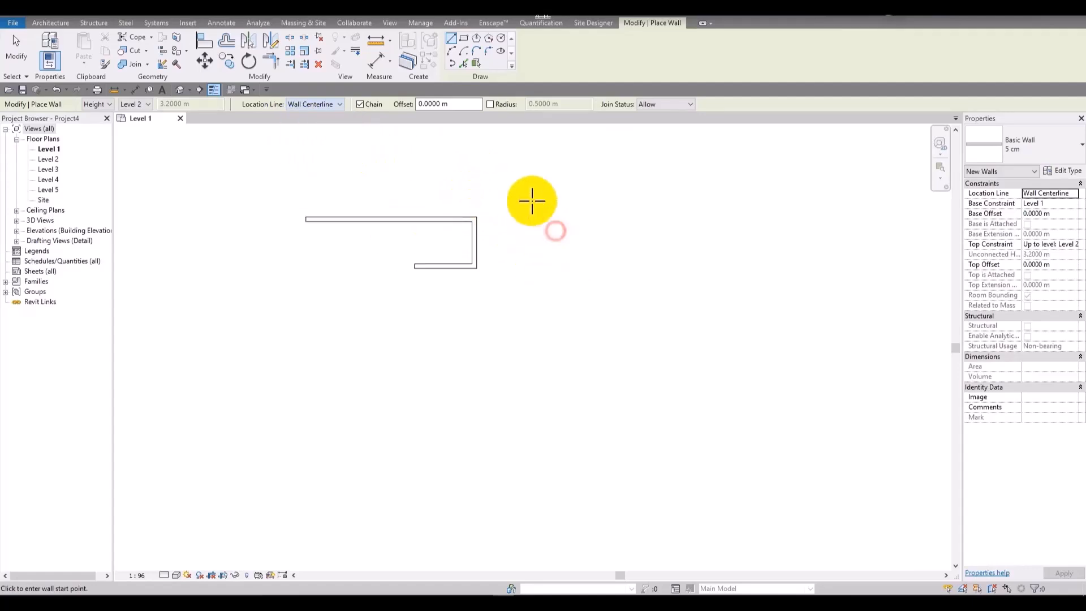
{"action": "scroll", "coordinate": [607, 283], "scroll_direction": "down", "scroll_amount": 2}
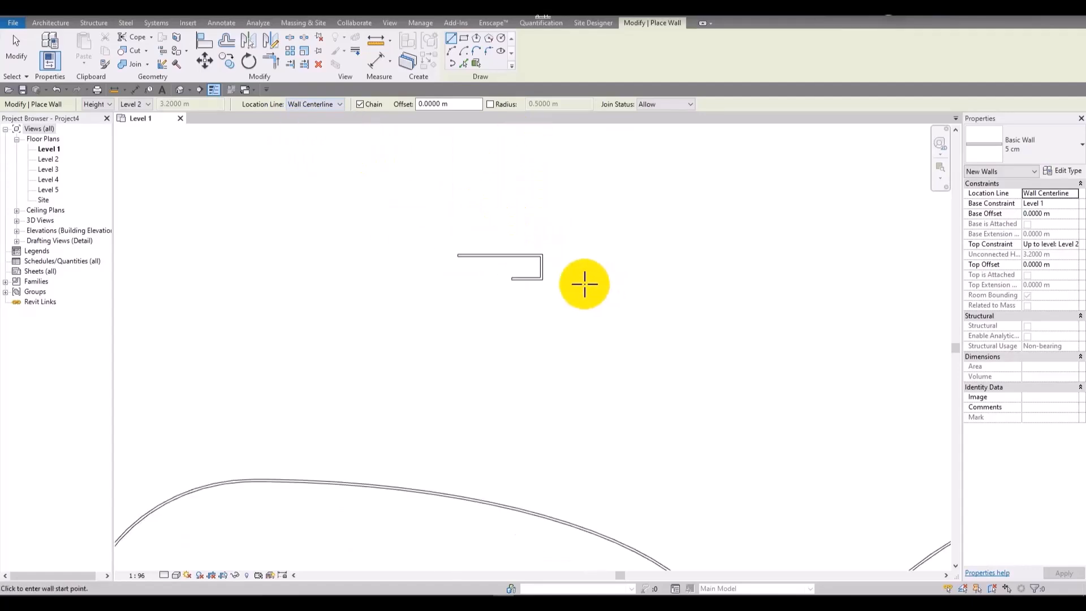
{"action": "scroll", "coordinate": [512, 269], "scroll_direction": "up", "scroll_amount": 5}
{"action": "middle_click_drag", "start_coordinate": [528, 306], "coordinate": [651, 213]}
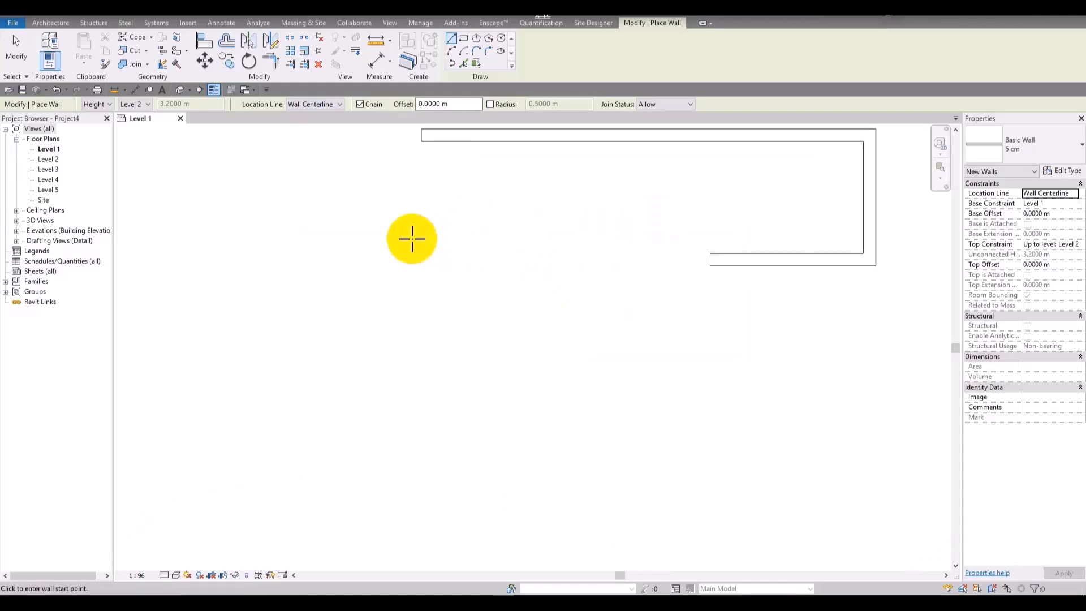
{"action": "scroll", "coordinate": [428, 259], "scroll_direction": "down", "scroll_amount": 1}
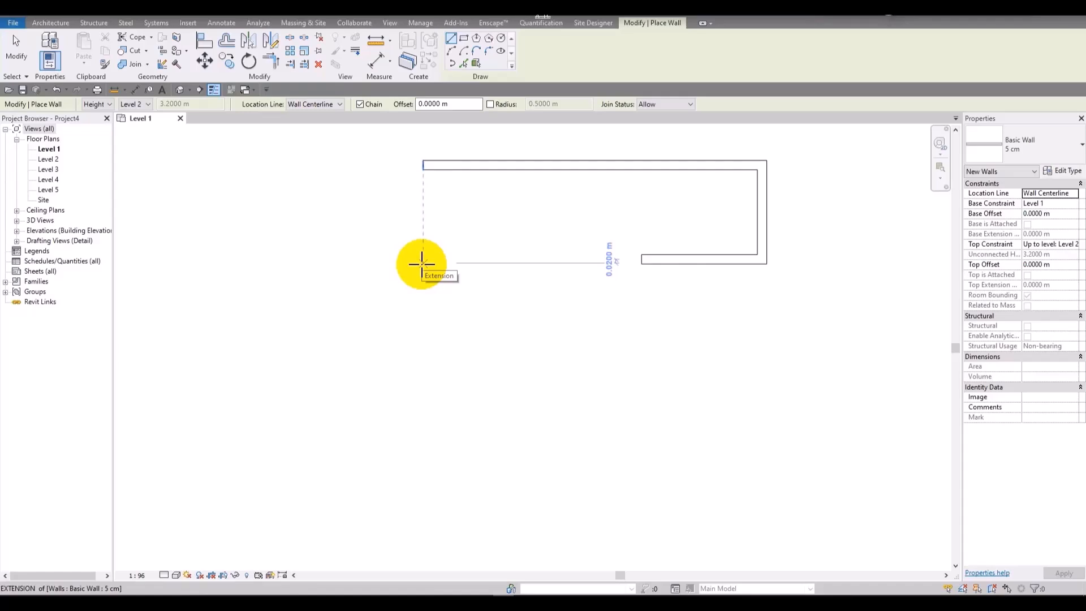
{"action": "key", "text": "Escape"}
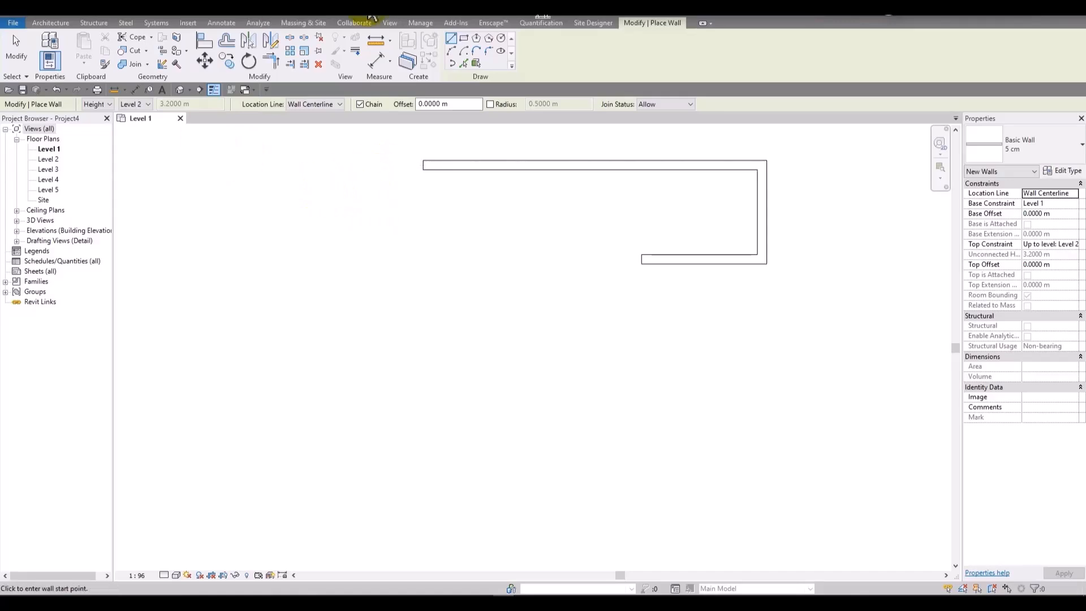
Step: Set the wall location line to Finish Face: Exterior and preview a horizontal wall below and left of the U-shaped walls
{"action": "left_click", "coordinate": [304, 105]}
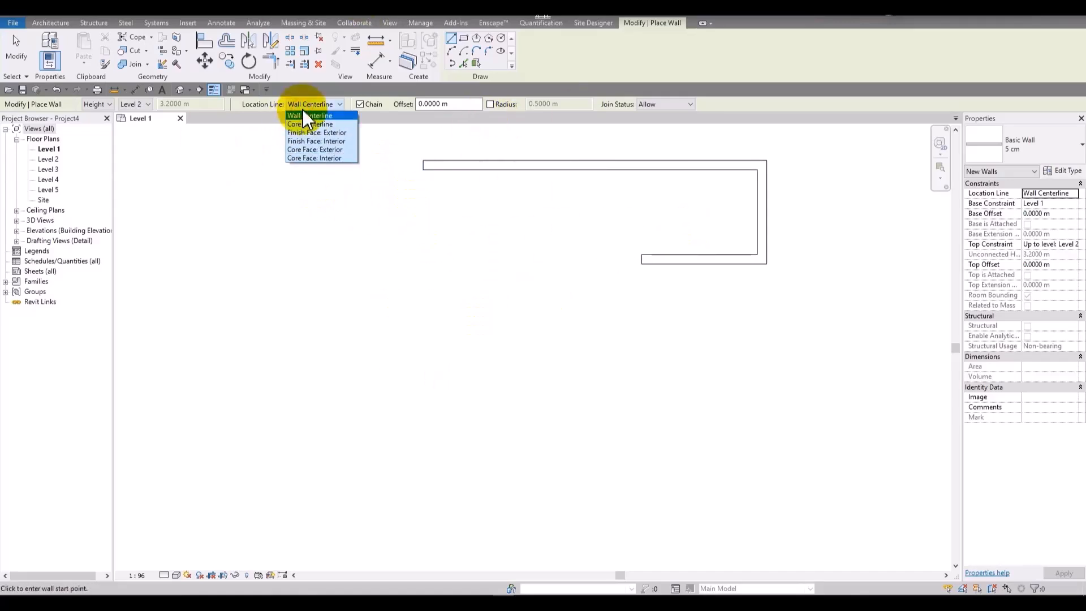
{"action": "left_click", "coordinate": [331, 134]}
{"action": "left_click", "coordinate": [296, 350]}
{"action": "scroll", "coordinate": [385, 352], "scroll_direction": "up", "scroll_amount": 5}
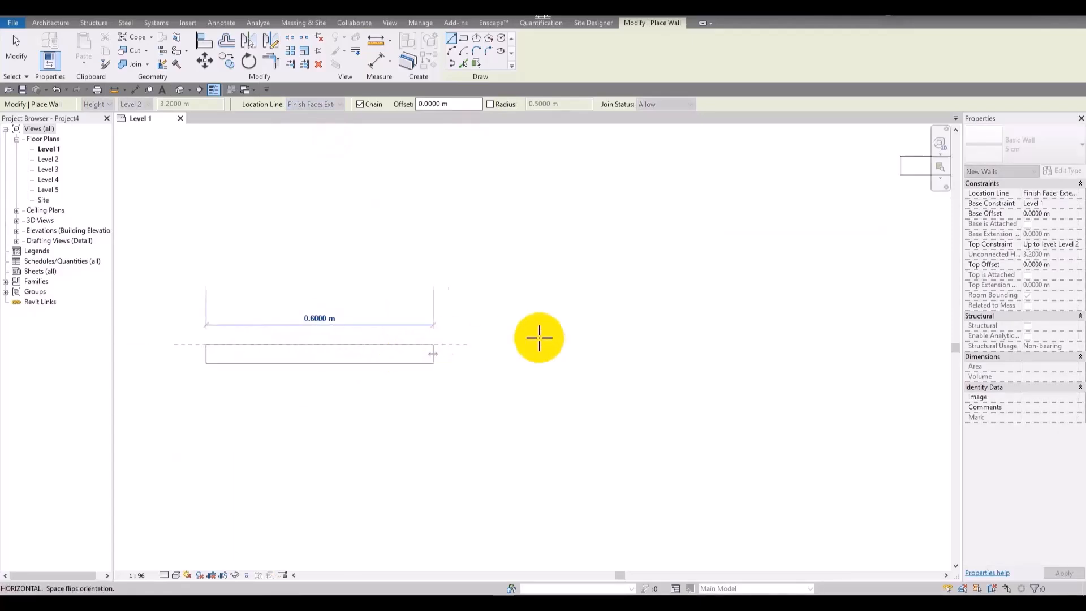
{"action": "scroll", "coordinate": [585, 359], "scroll_direction": "down", "scroll_amount": 4}
{"action": "middle_click_drag", "start_coordinate": [585, 360], "coordinate": [617, 343]}
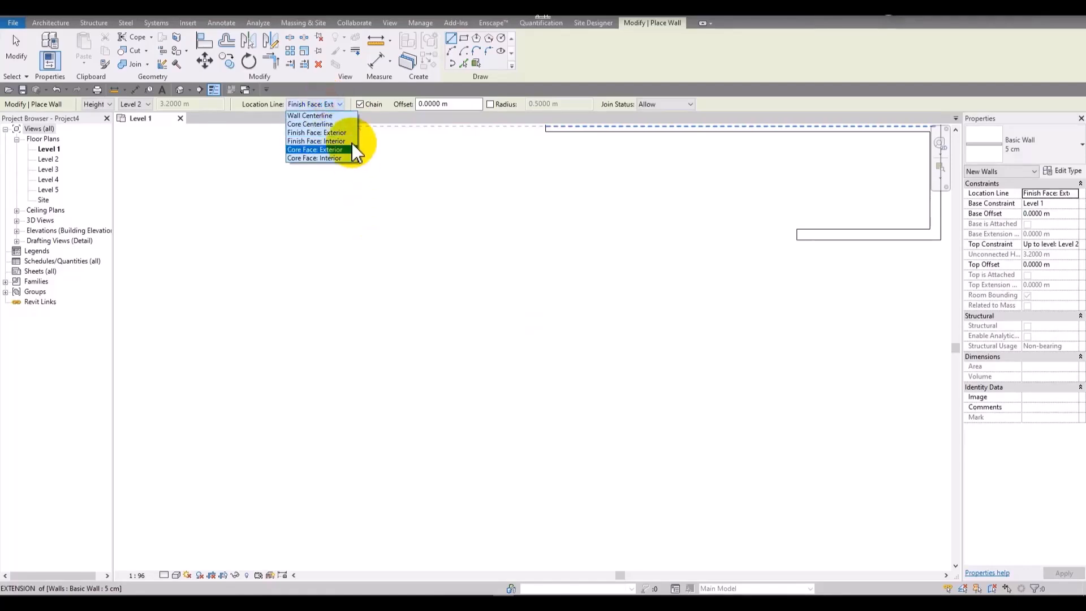
Step: Start a horizontal wall below and left of the U-shaped walls with Finish Face: Exterior, flipping it repeatedly across its location line
{"action": "left_click", "coordinate": [350, 165]}
{"action": "left_click", "coordinate": [364, 332]}
{"action": "key", "text": "space"}
{"action": "key", "text": "space"}
{"action": "key", "text": "space"}
{"action": "key", "text": "space"}
{"action": "key", "text": "space"}
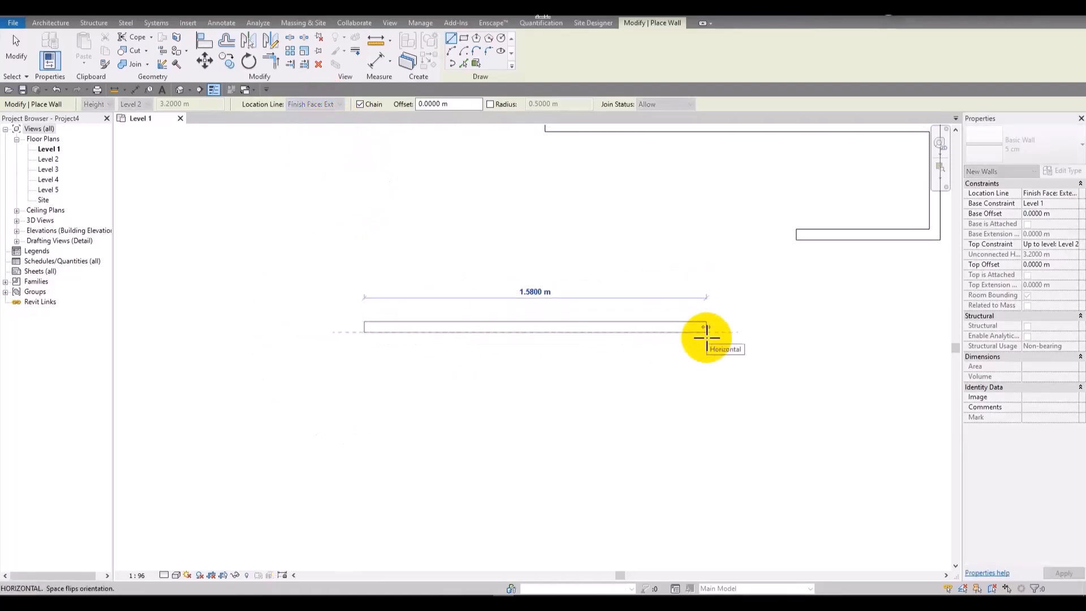
{"action": "key", "text": "space"}
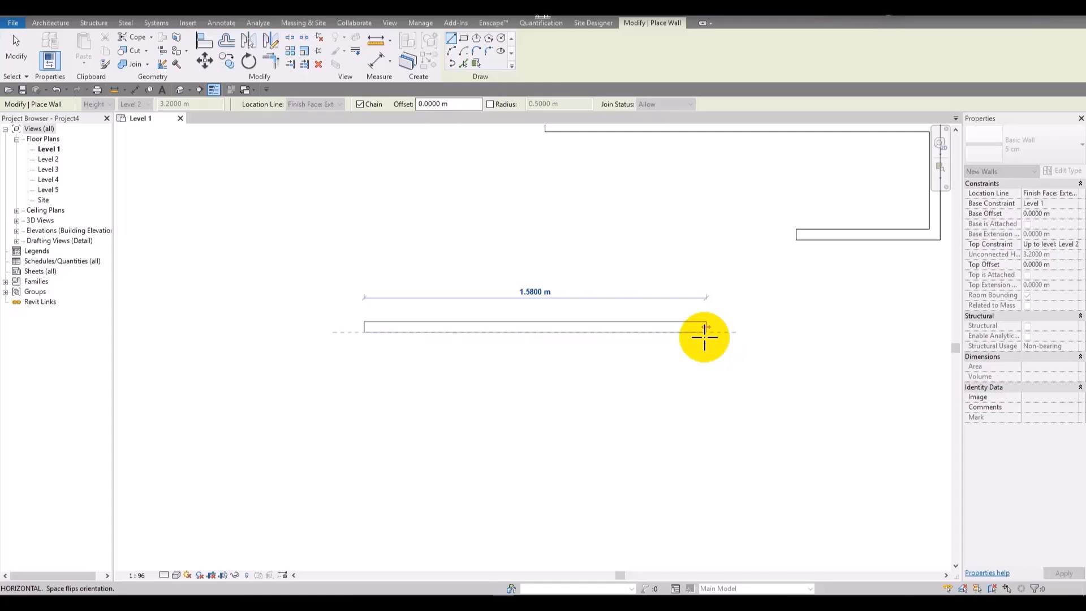
{"action": "key", "text": "space"}
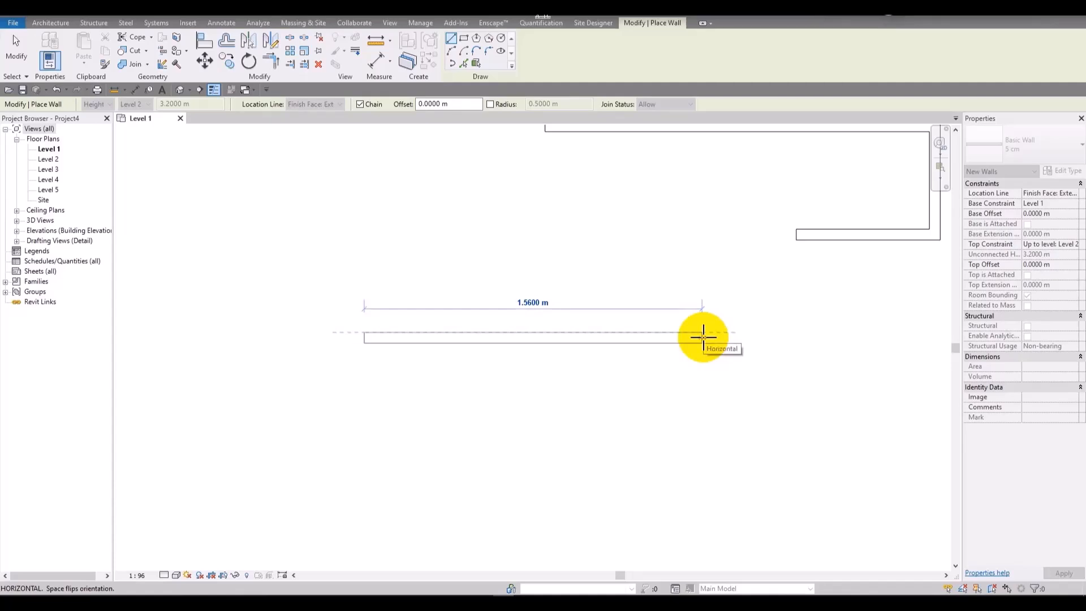
{"action": "key", "text": "space"}
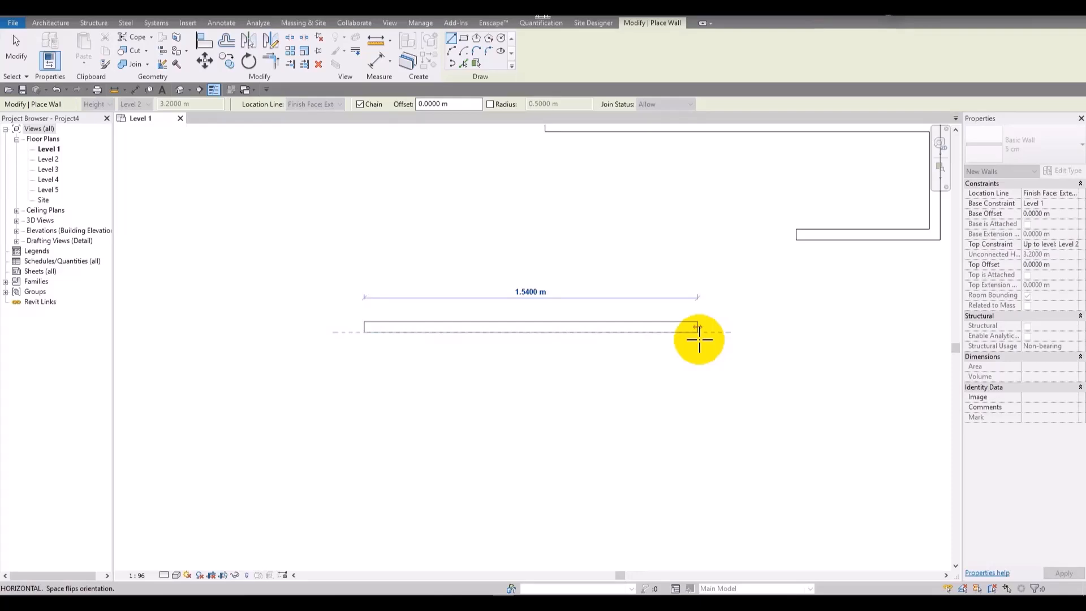
Step: Finish the horizontal wall at about 1.54 m, continue with a vertical wall down from its end, and end the chain
{"action": "left_click", "coordinate": [699, 340]}
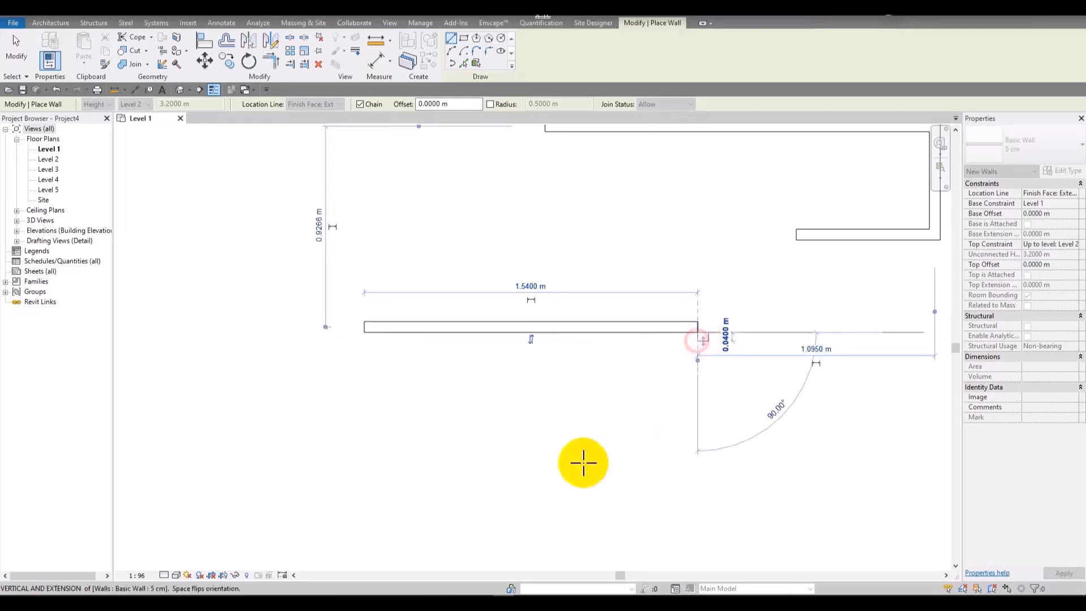
{"action": "left_click", "coordinate": [695, 488]}
{"action": "key", "text": "Escape"}
Step: Draw a horizontal wall about 2.26 m long in the empty area to the right of the U-shaped walls
{"action": "scroll", "coordinate": [566, 297], "scroll_direction": "down", "scroll_amount": 3}
{"action": "middle_click_drag", "start_coordinate": [710, 334], "coordinate": [498, 348]}
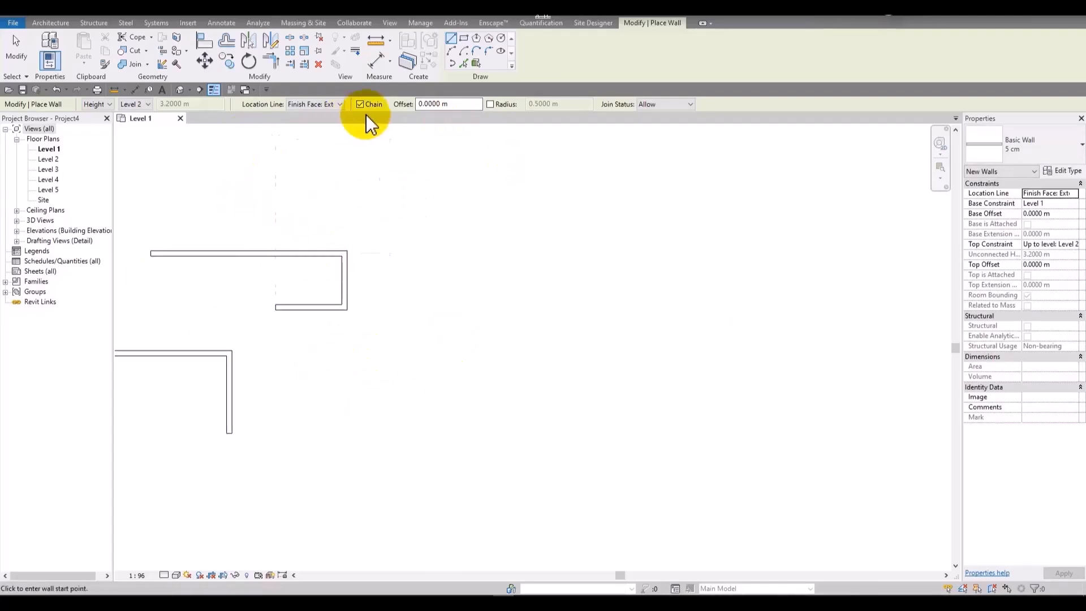
{"action": "middle_click_drag", "start_coordinate": [517, 277], "coordinate": [517, 251]}
{"action": "right_click", "coordinate": [517, 250]}
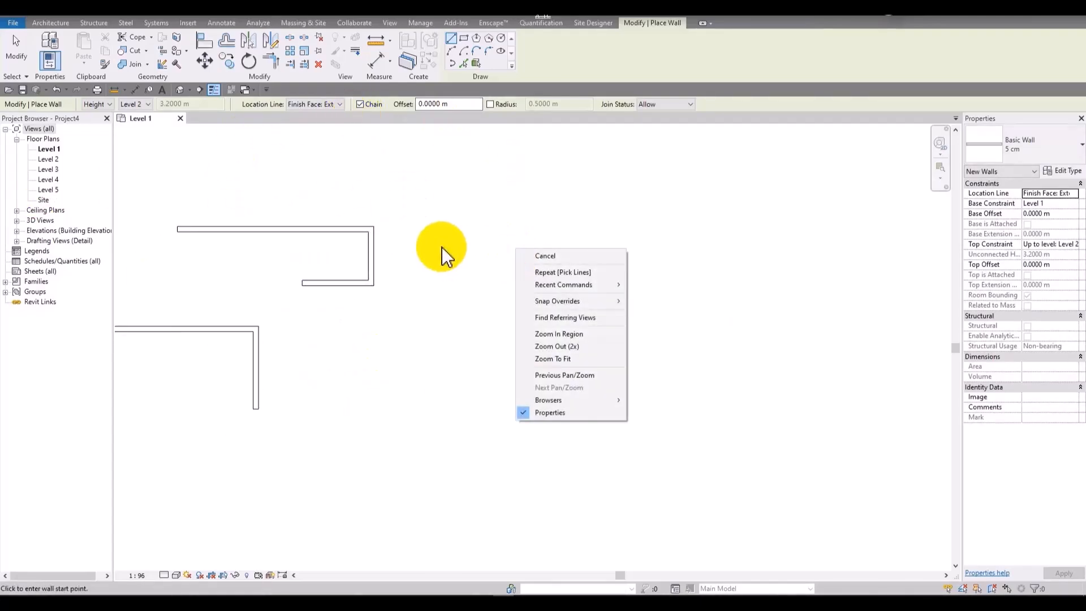
{"action": "left_click", "coordinate": [362, 139]}
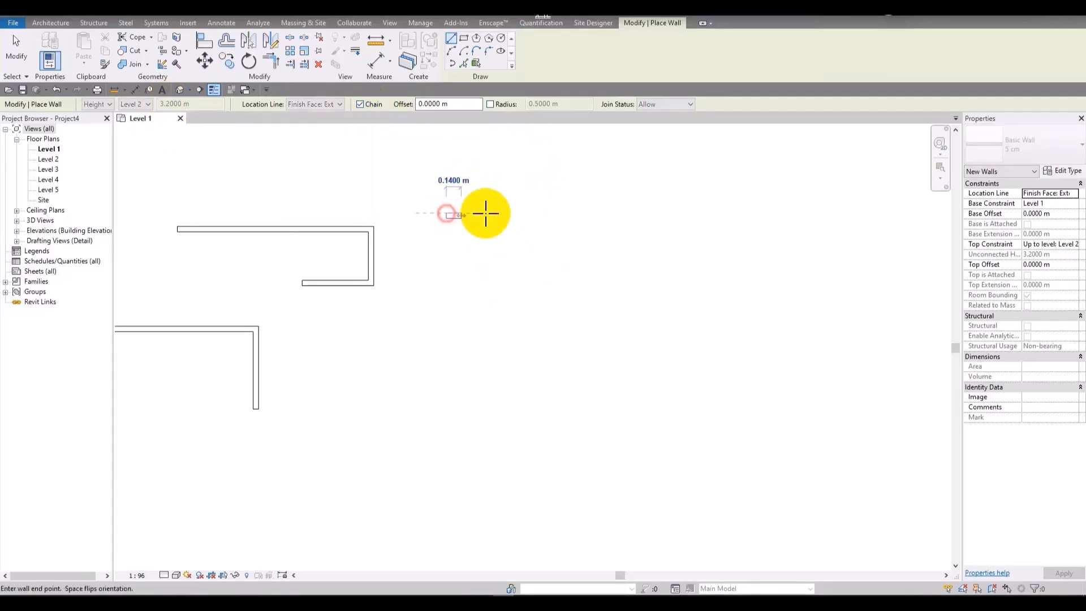
{"action": "left_click", "coordinate": [690, 214]}
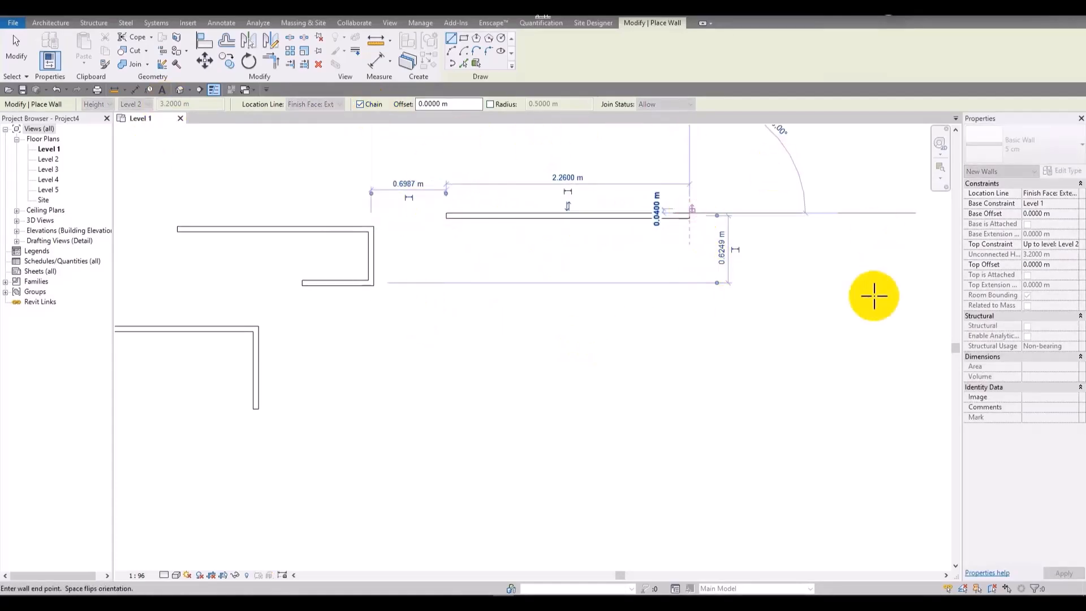
{"action": "middle_click_drag", "start_coordinate": [744, 266], "coordinate": [381, 264]}
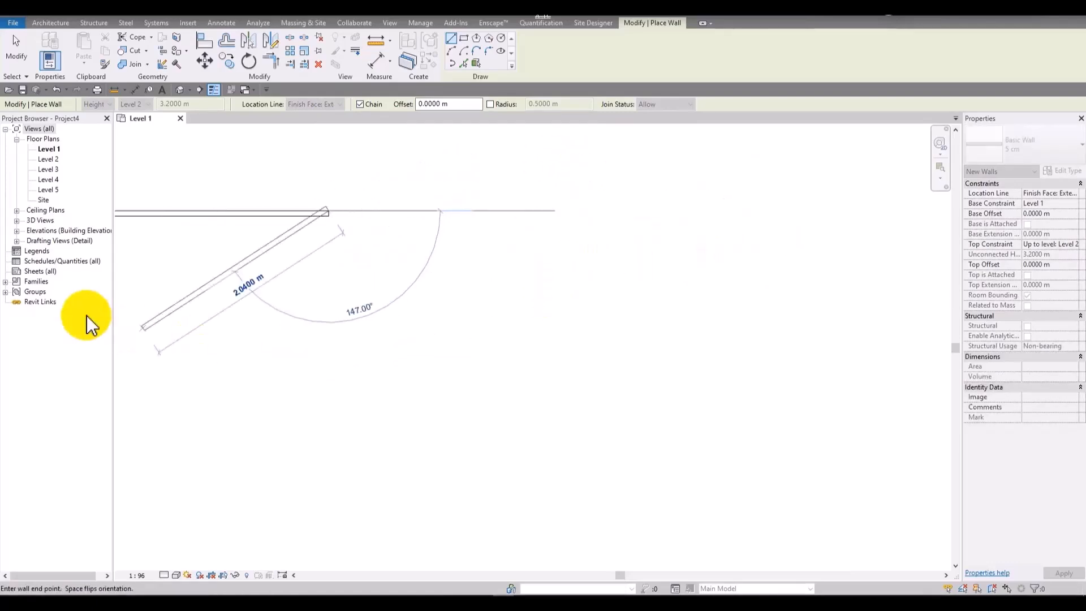
Step: Continue the chain with a zigzag of six connected slanted walls from the horizontal wall's right end, and end the chain
{"action": "scroll", "coordinate": [600, 286], "scroll_direction": "down", "scroll_amount": 2}
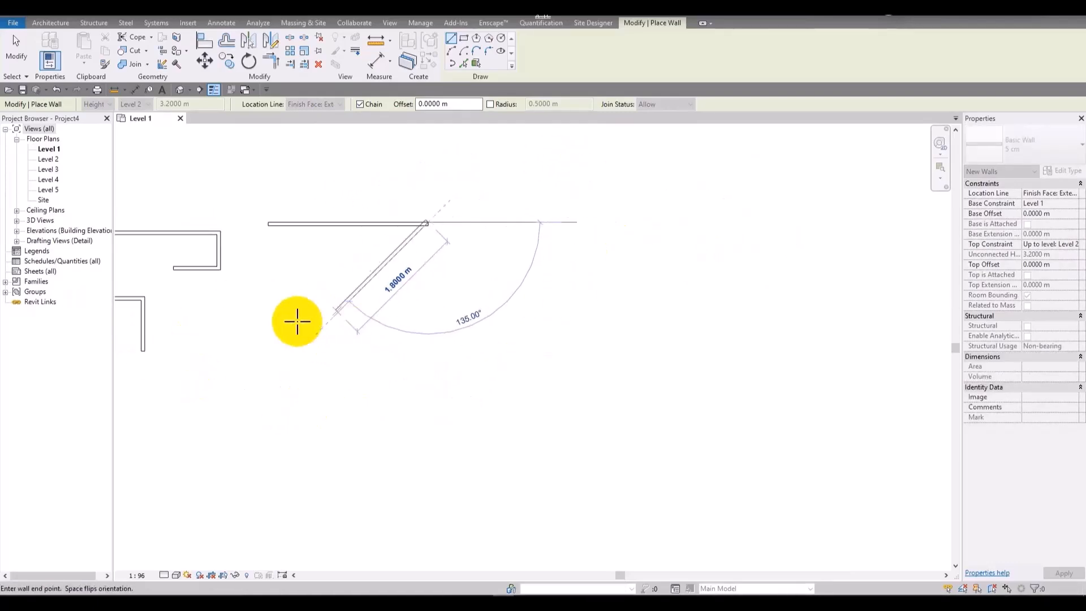
{"action": "left_click", "coordinate": [262, 304]}
{"action": "left_click", "coordinate": [406, 367]}
{"action": "left_click", "coordinate": [515, 288]}
{"action": "left_click", "coordinate": [574, 390]}
{"action": "left_click", "coordinate": [679, 242]}
{"action": "key", "text": "Escape"}
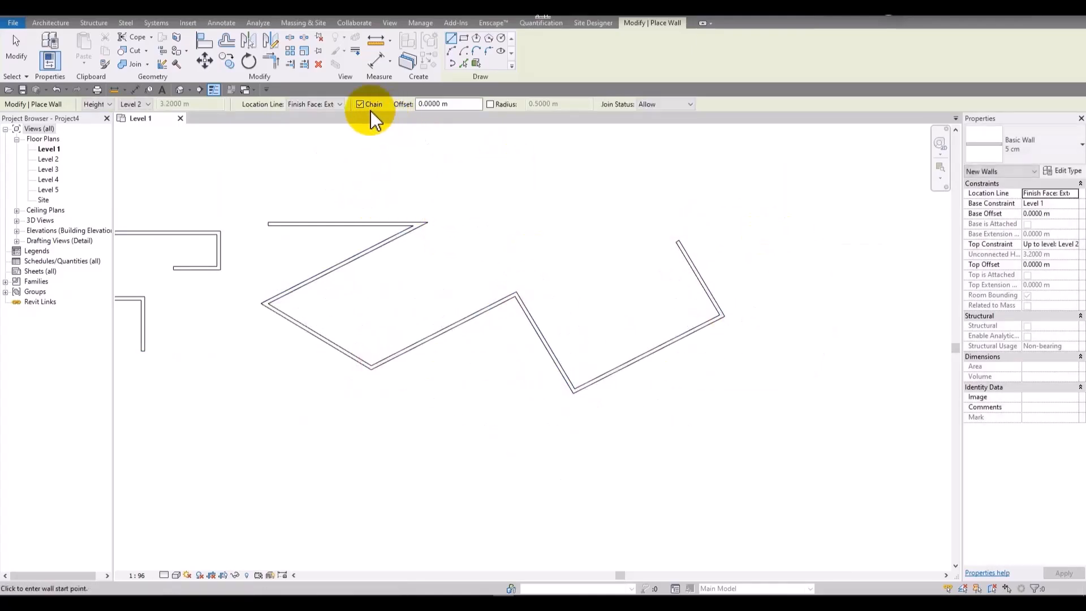
Step: Turn off Chain and draw a single horizontal wall about 4 m long below the zigzag walls
{"action": "left_click", "coordinate": [362, 106]}
{"action": "scroll", "coordinate": [415, 206], "scroll_direction": "down", "scroll_amount": 2}
{"action": "middle_click_drag", "start_coordinate": [451, 368], "coordinate": [509, 229]}
{"action": "scroll", "coordinate": [474, 256], "scroll_direction": "up", "scroll_amount": 2}
{"action": "left_click", "coordinate": [324, 286]}
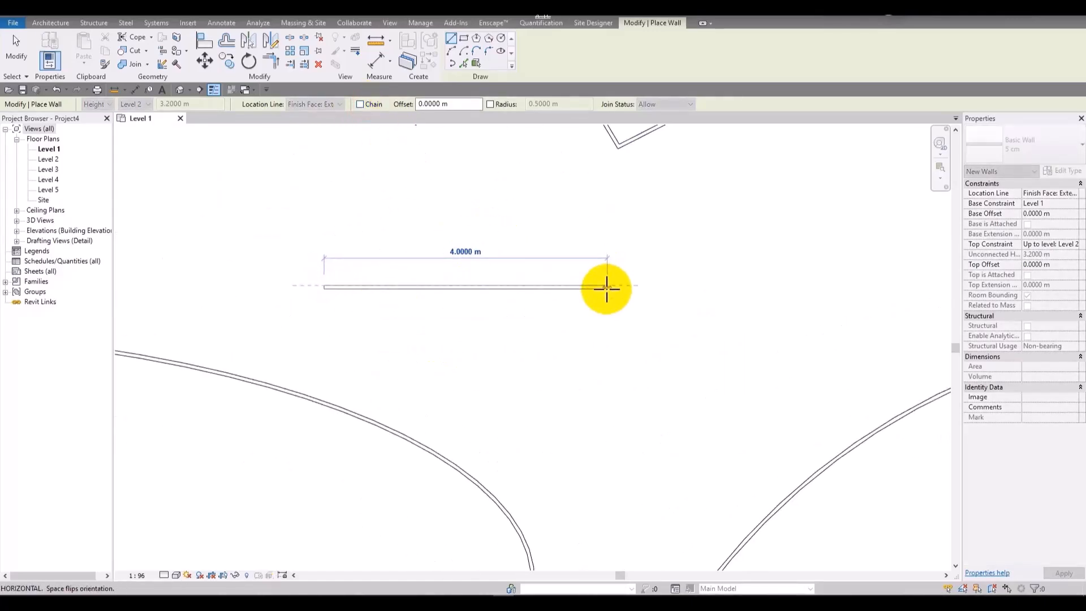
{"action": "left_click", "coordinate": [607, 287]}
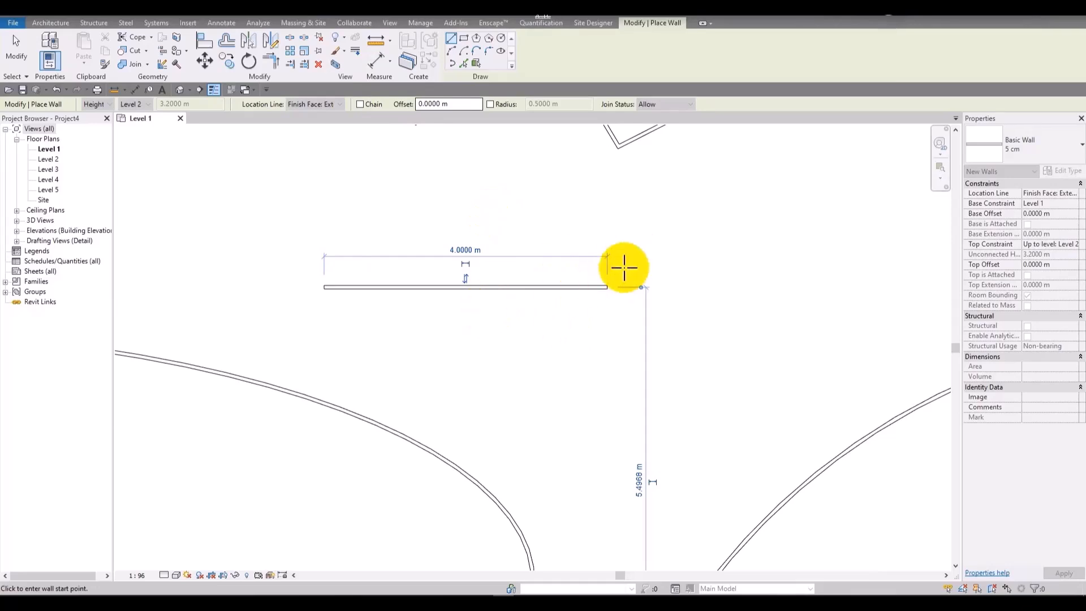
Step: Draw a separate slanted wall about 2.24 m long at about 37° to the right of the 4 m wall
{"action": "scroll", "coordinate": [691, 340], "scroll_direction": "down", "scroll_amount": 2}
{"action": "middle_click_drag", "start_coordinate": [756, 293], "coordinate": [556, 341]}
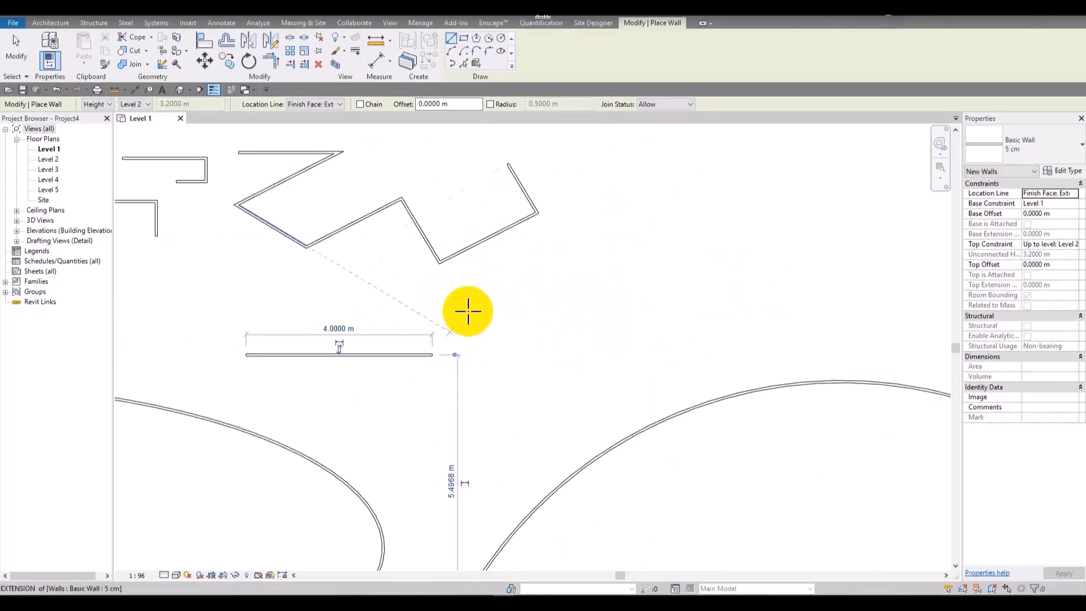
{"action": "scroll", "coordinate": [436, 354], "scroll_direction": "up", "scroll_amount": 3}
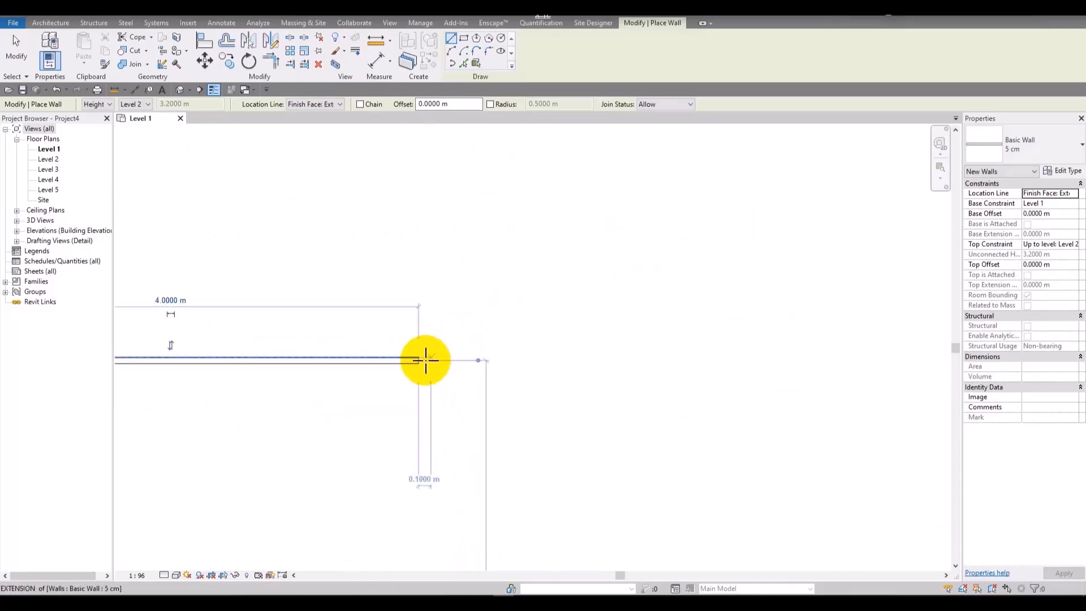
{"action": "left_click", "coordinate": [495, 244]}
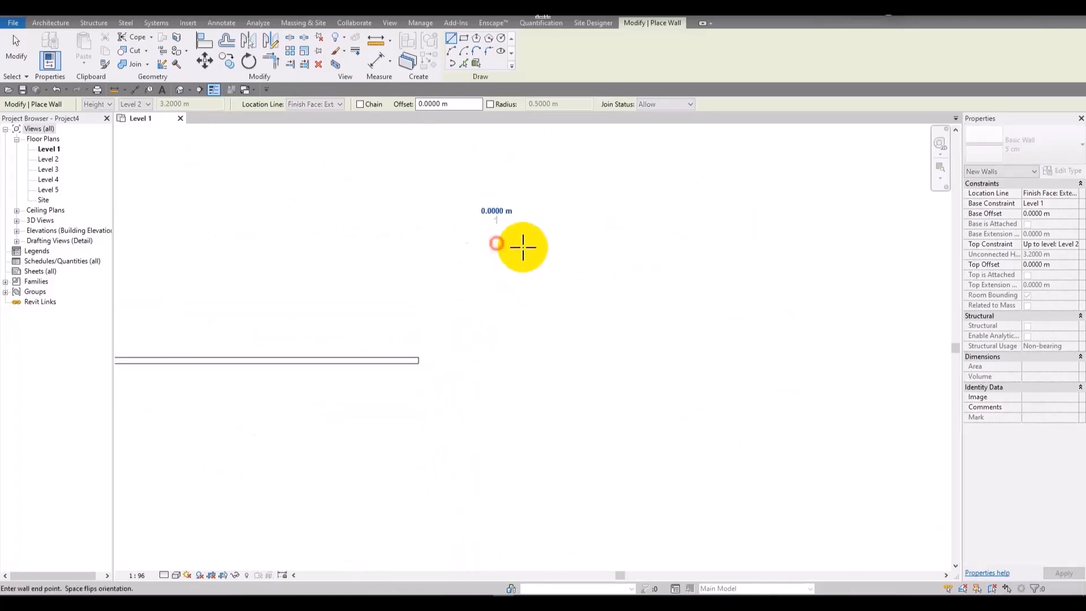
{"action": "left_click", "coordinate": [716, 411]}
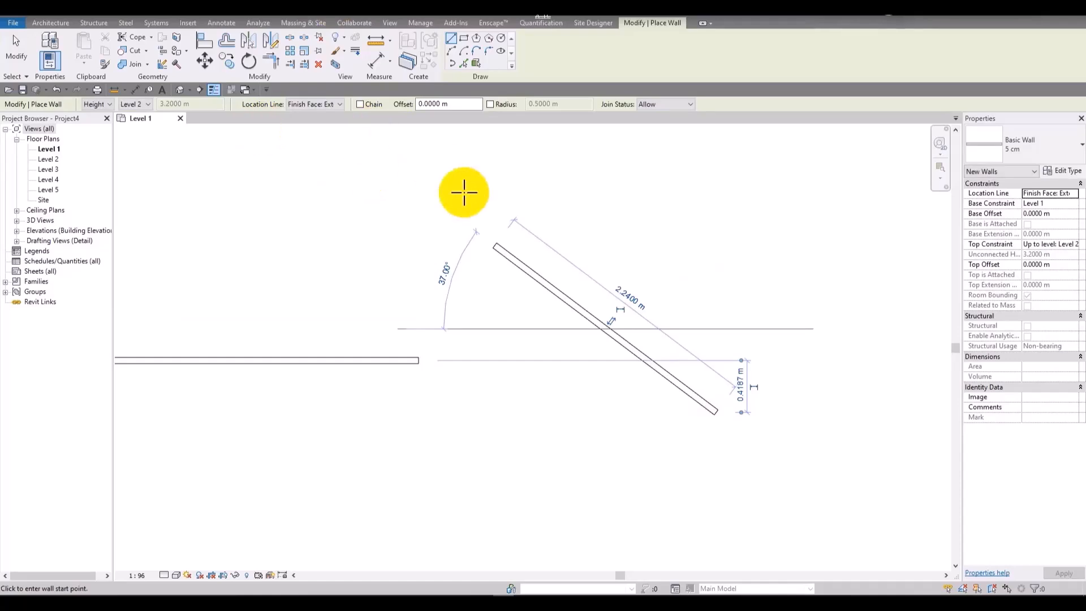
Step: Turn Chain back on and draw a run of six connected walls around the right of the zigzag, ending the chain
{"action": "scroll", "coordinate": [486, 186], "scroll_direction": "down", "scroll_amount": 6}
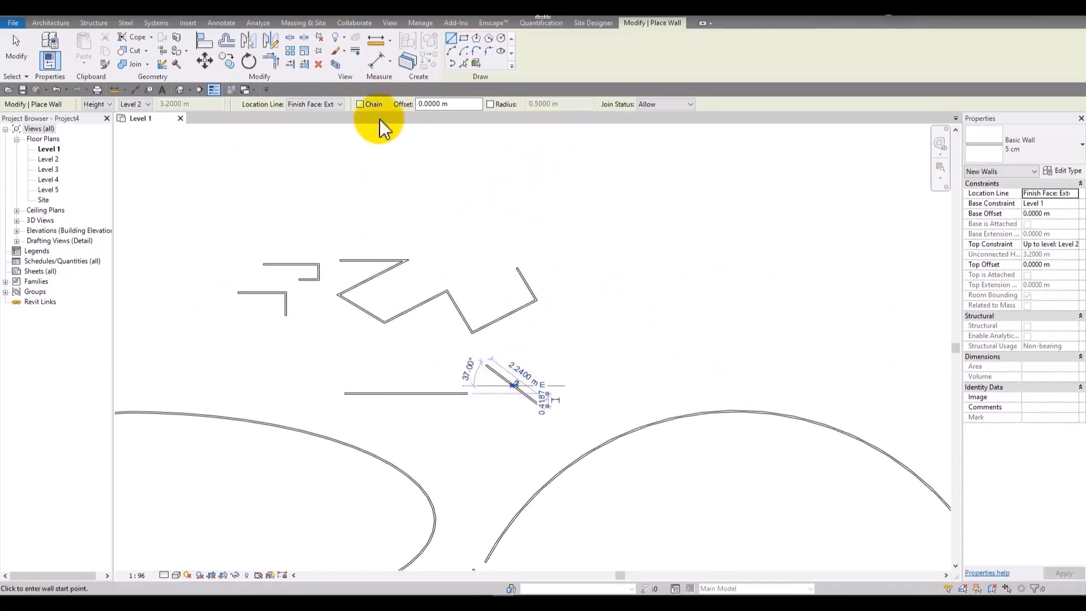
{"action": "left_click", "coordinate": [360, 104]}
{"action": "left_click", "coordinate": [453, 191]}
{"action": "left_click", "coordinate": [629, 191]}
{"action": "left_click", "coordinate": [657, 301]}
{"action": "left_click", "coordinate": [562, 365]}
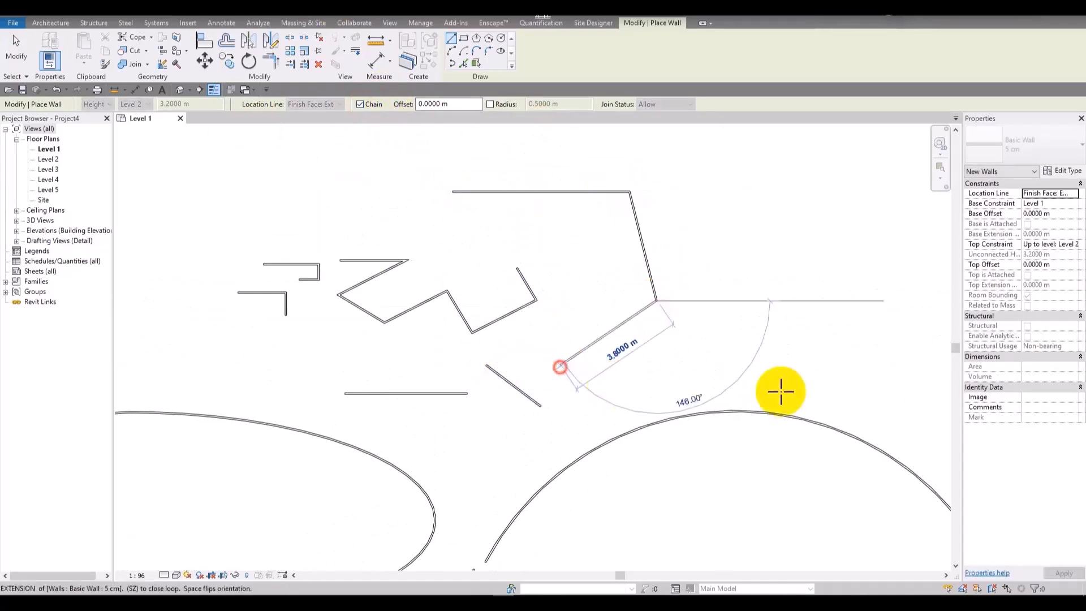
{"action": "left_click", "coordinate": [786, 392]}
{"action": "left_click", "coordinate": [776, 248]}
{"action": "left_click", "coordinate": [691, 173]}
{"action": "key", "text": "Escape"}
Step: Set the wall placement offset to 2 m
{"action": "scroll", "coordinate": [617, 230], "scroll_direction": "down", "scroll_amount": 3}
{"action": "middle_click_drag", "start_coordinate": [623, 229], "coordinate": [479, 301]}
{"action": "scroll", "coordinate": [526, 272], "scroll_direction": "up", "scroll_amount": 4}
{"action": "middle_click_drag", "start_coordinate": [670, 280], "coordinate": [538, 325]}
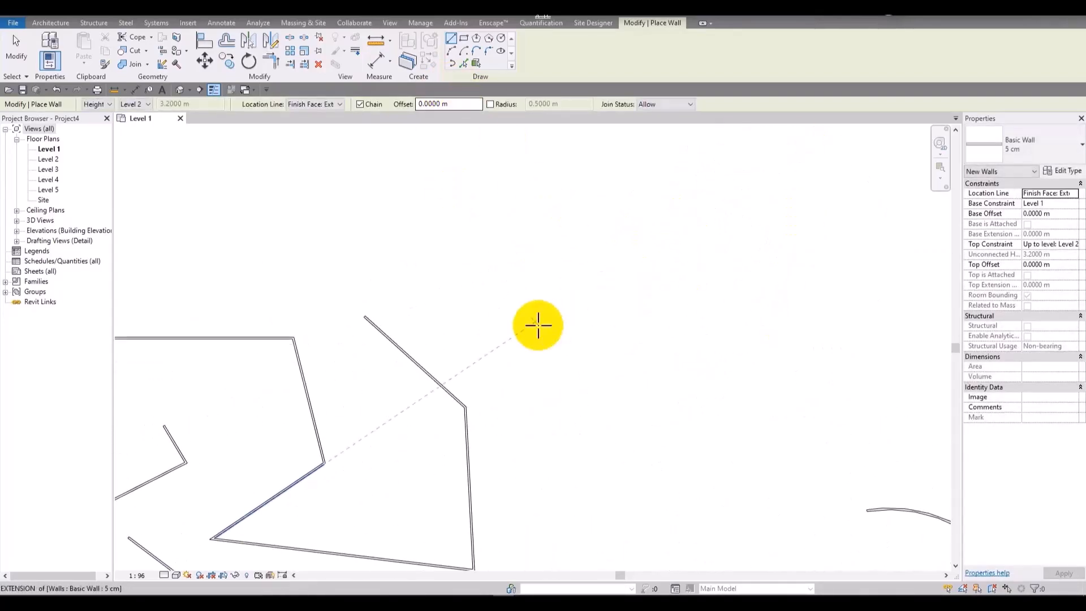
{"action": "left_click", "coordinate": [447, 104]}
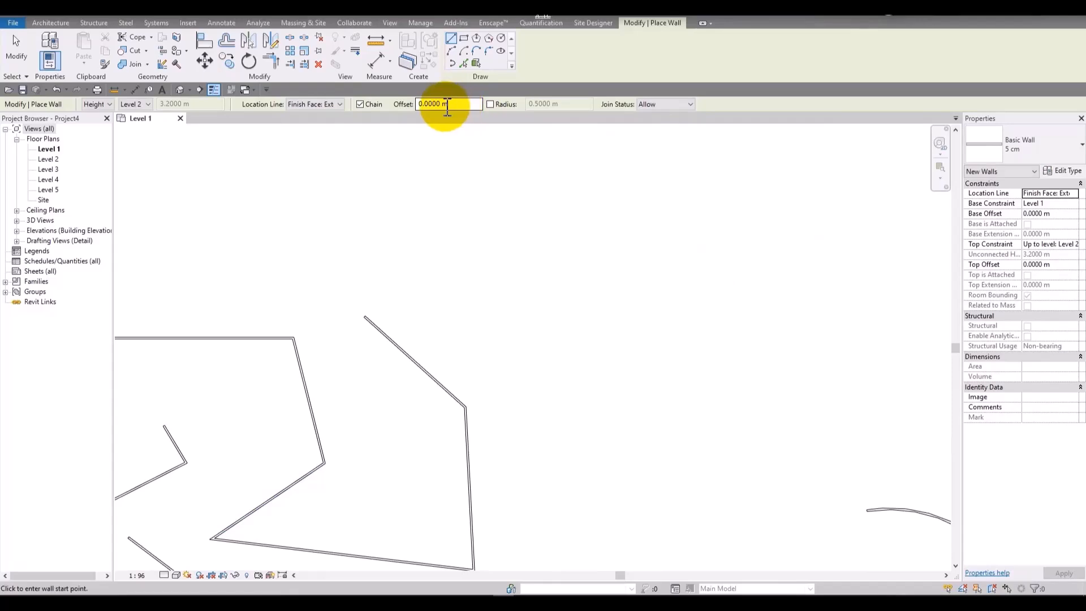
{"action": "left_click_drag", "start_coordinate": [456, 106], "coordinate": [409, 100]}
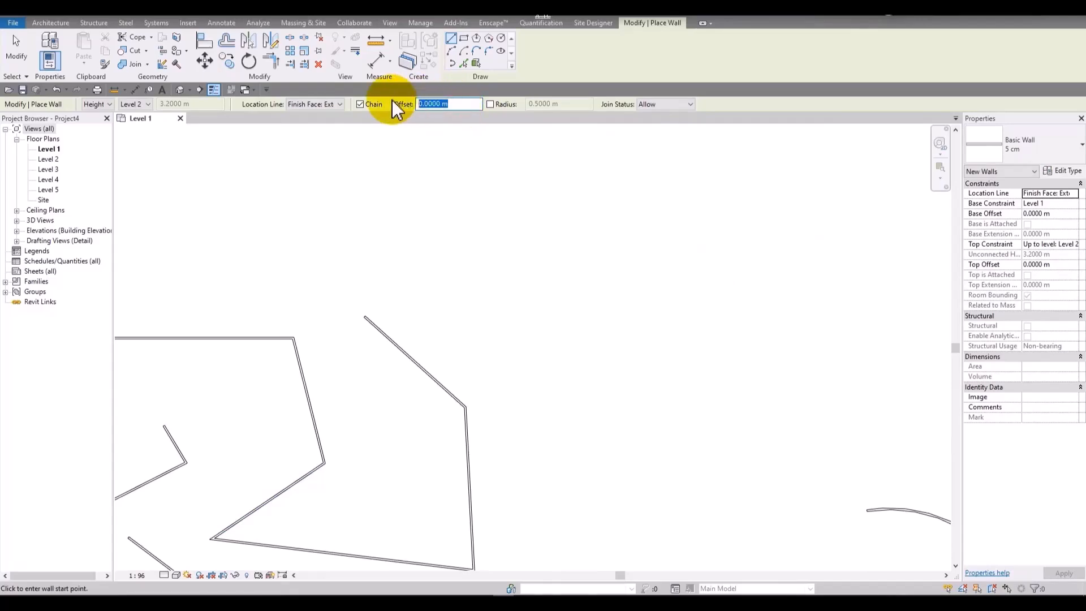
{"action": "type", "text": "2"}
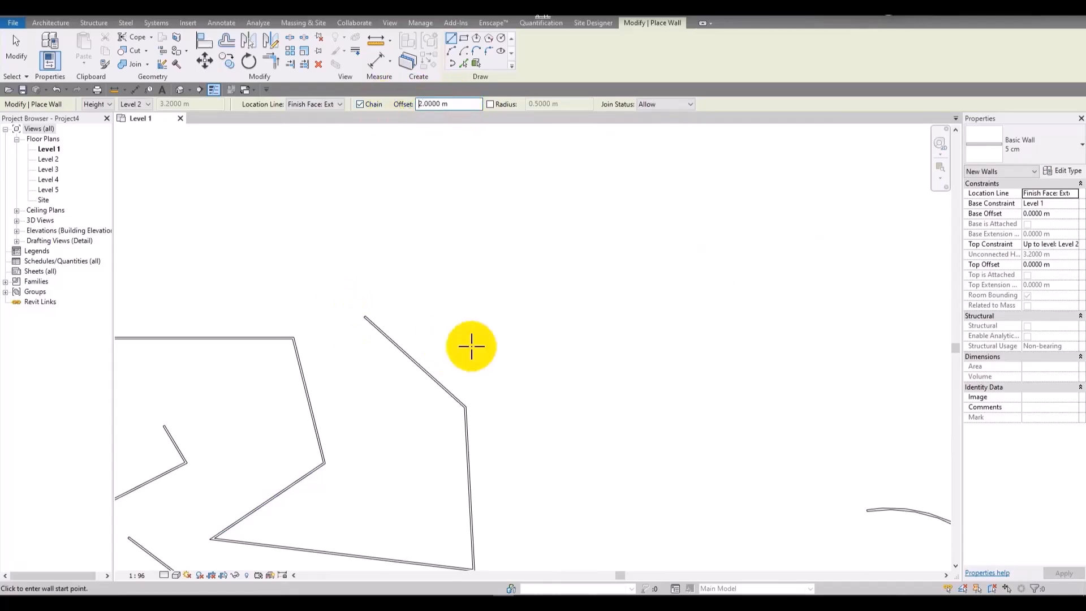
Step: Draw a horizontal offset wall about 9.7 m long above the large arcs, flipping its side and back before placing it, and end the chain
{"action": "left_click", "coordinate": [497, 242]}
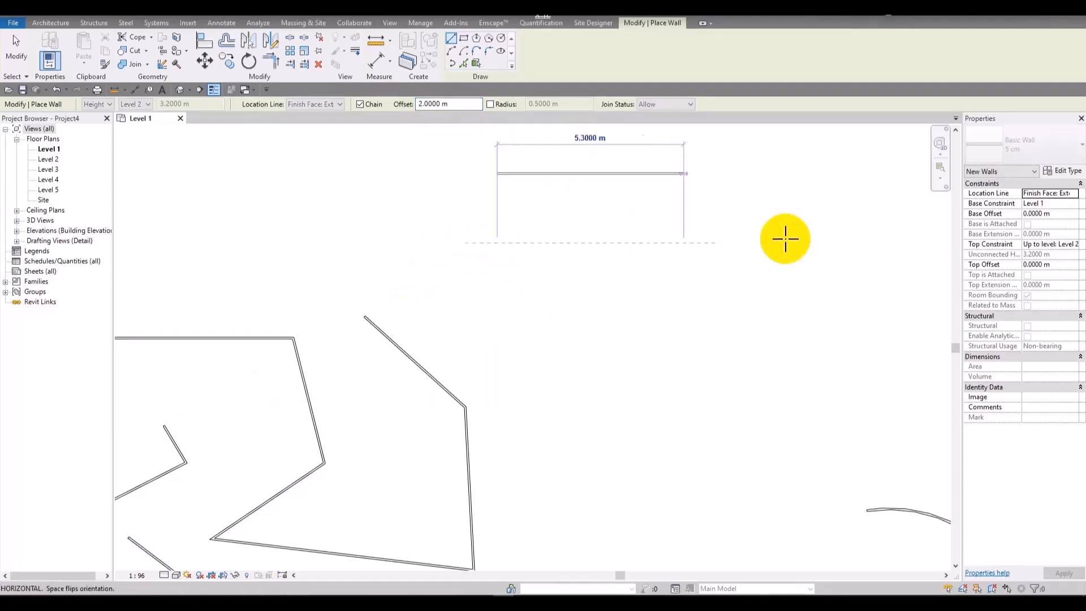
{"action": "mouse_move", "coordinate": [785, 236]}
{"action": "middle_mouse_down"}
{"action": "mouse_move", "coordinate": [771, 252]}
{"action": "mouse_move", "coordinate": [801, 266]}
{"action": "middle_mouse_up"}
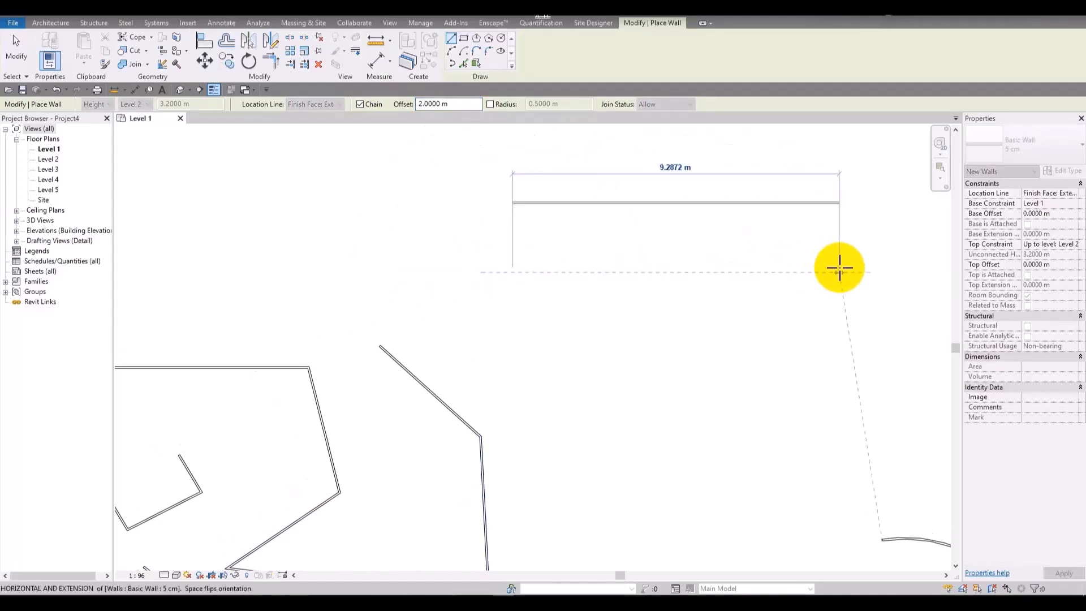
{"action": "key", "text": "space"}
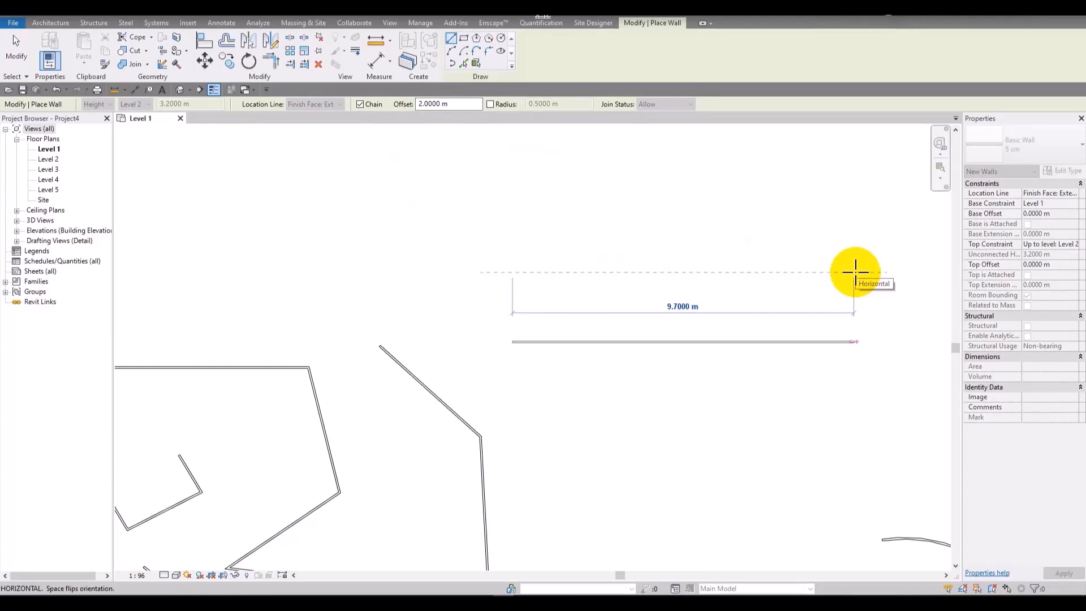
{"action": "key", "text": "space"}
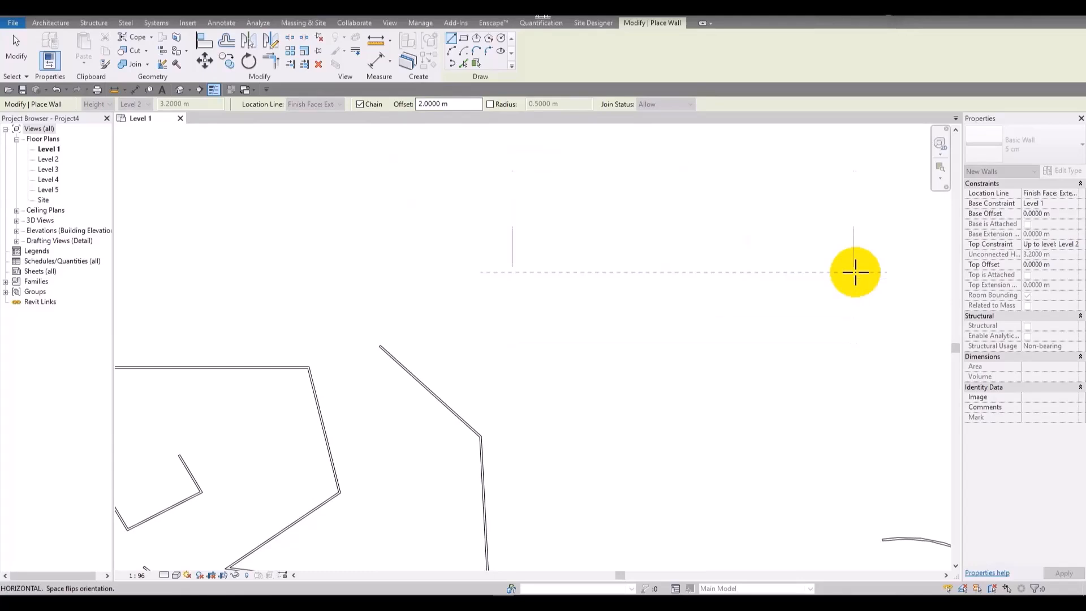
{"action": "left_click", "coordinate": [855, 272]}
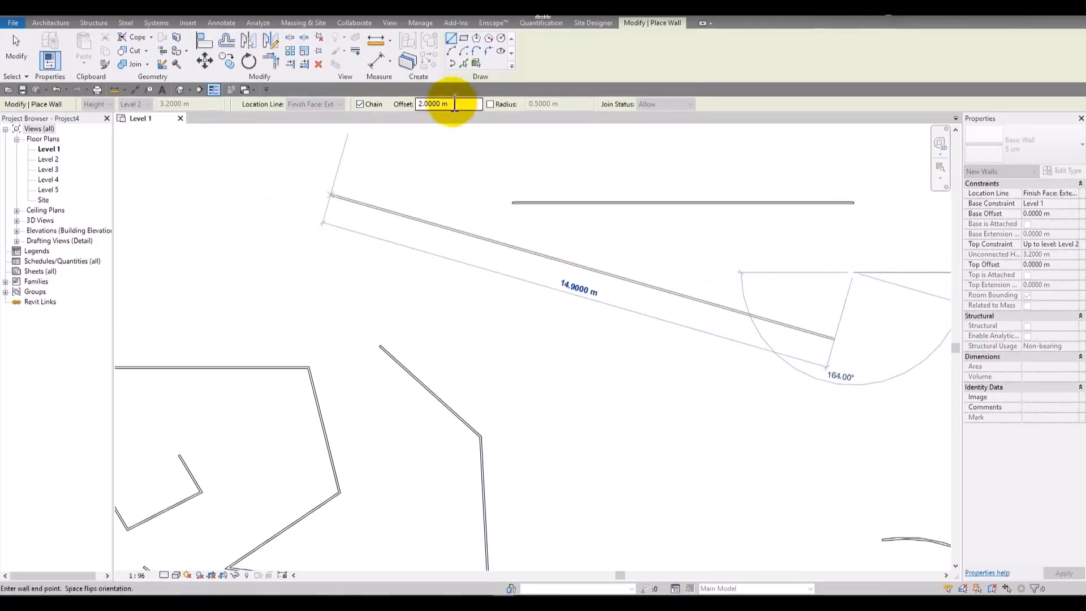
{"action": "key", "text": "Escape"}
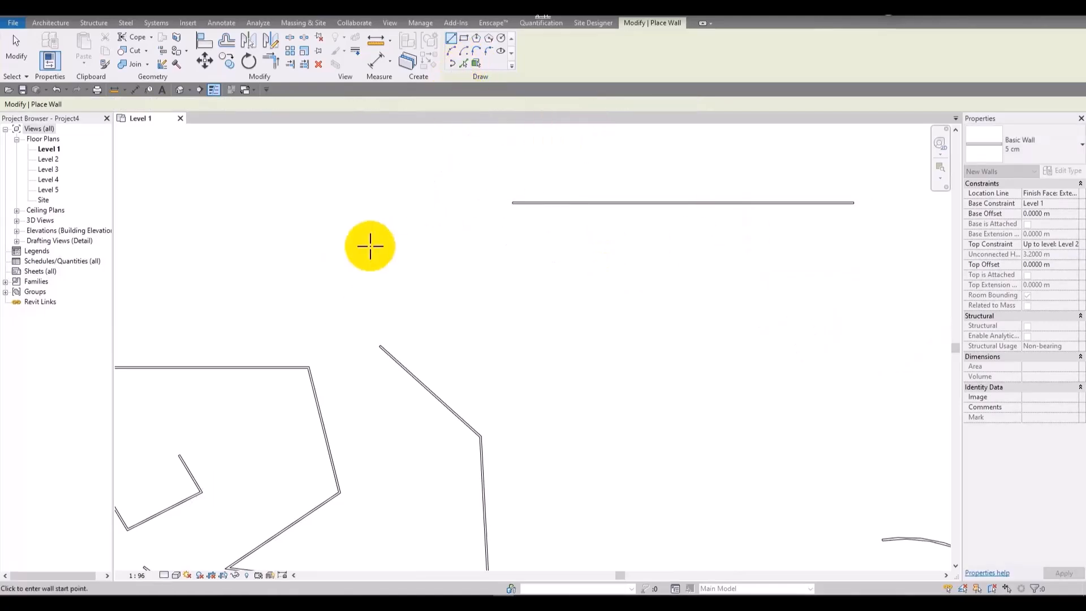
Step: Enable a 0.5 m corner Radius and draw two connected slanted walls meeting in a rounded peak, the first about 9.5 m long
{"action": "scroll", "coordinate": [367, 249], "scroll_direction": "down", "scroll_amount": 2}
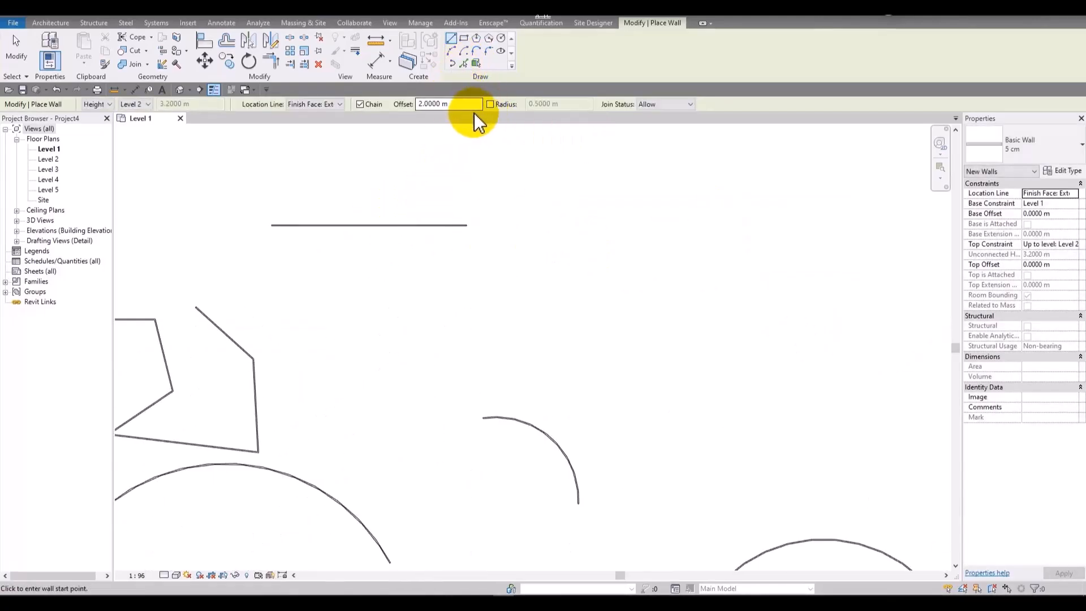
{"action": "left_click", "coordinate": [490, 106]}
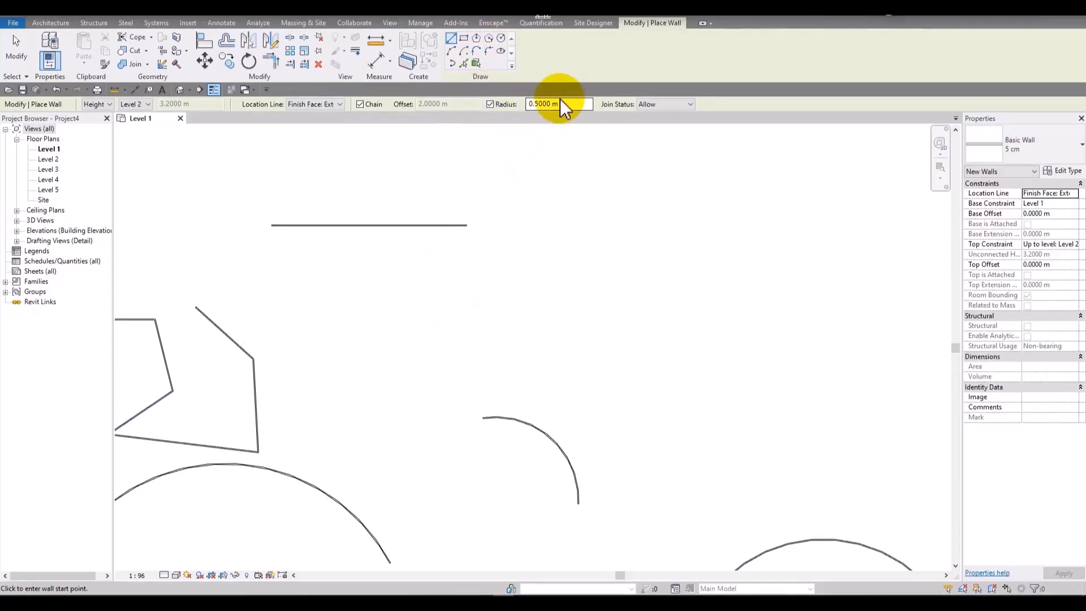
{"action": "left_click", "coordinate": [511, 311]}
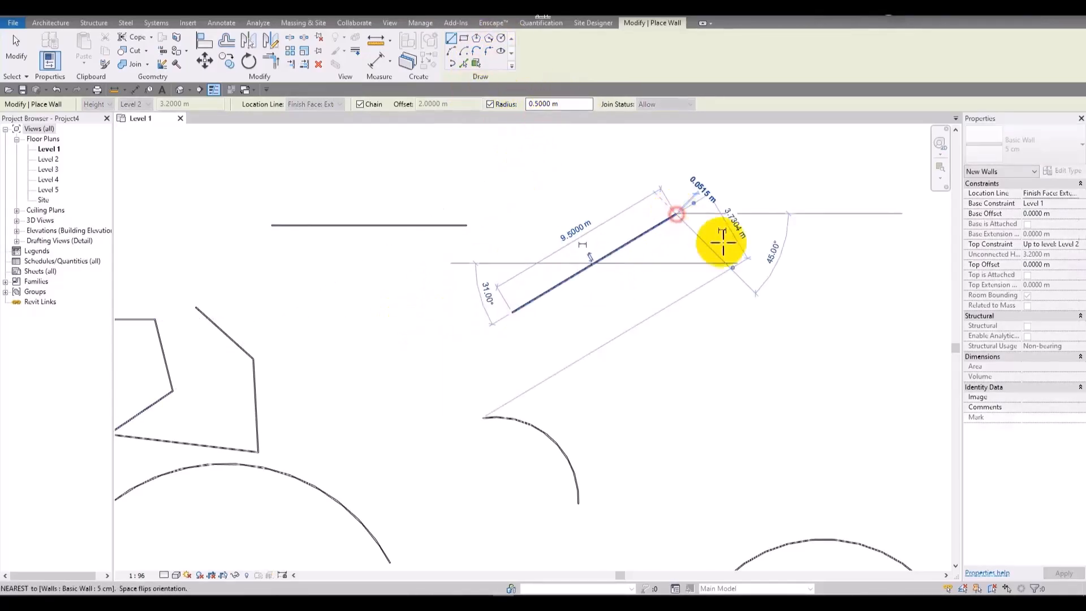
{"action": "left_click", "coordinate": [839, 365]}
{"action": "key", "text": "Escape"}
{"action": "scroll", "coordinate": [696, 212], "scroll_direction": "up", "scroll_amount": 3}
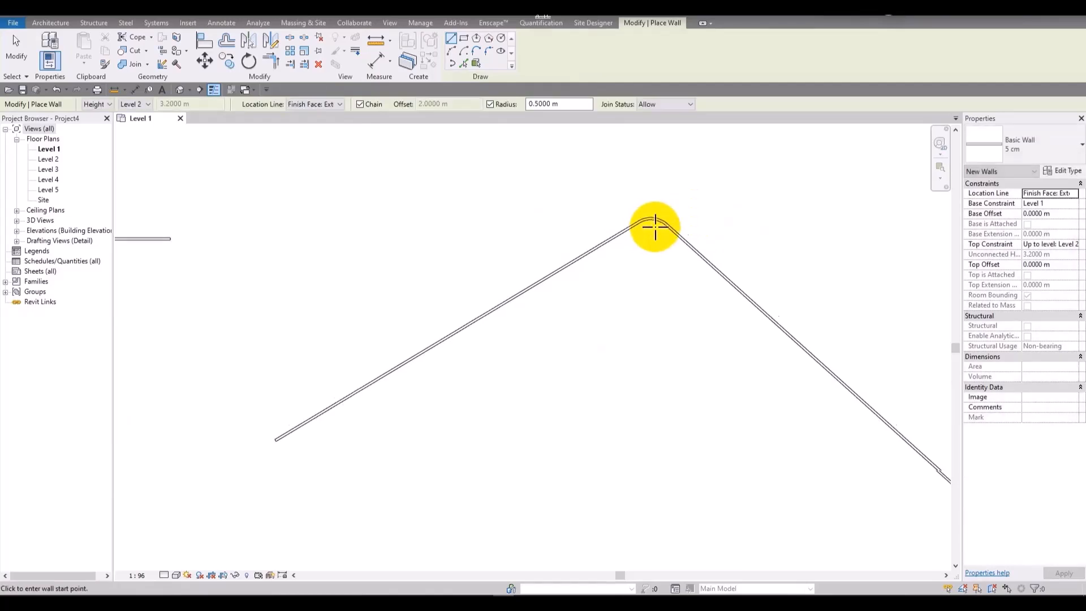
{"action": "scroll", "coordinate": [655, 227], "scroll_direction": "up", "scroll_amount": 2}
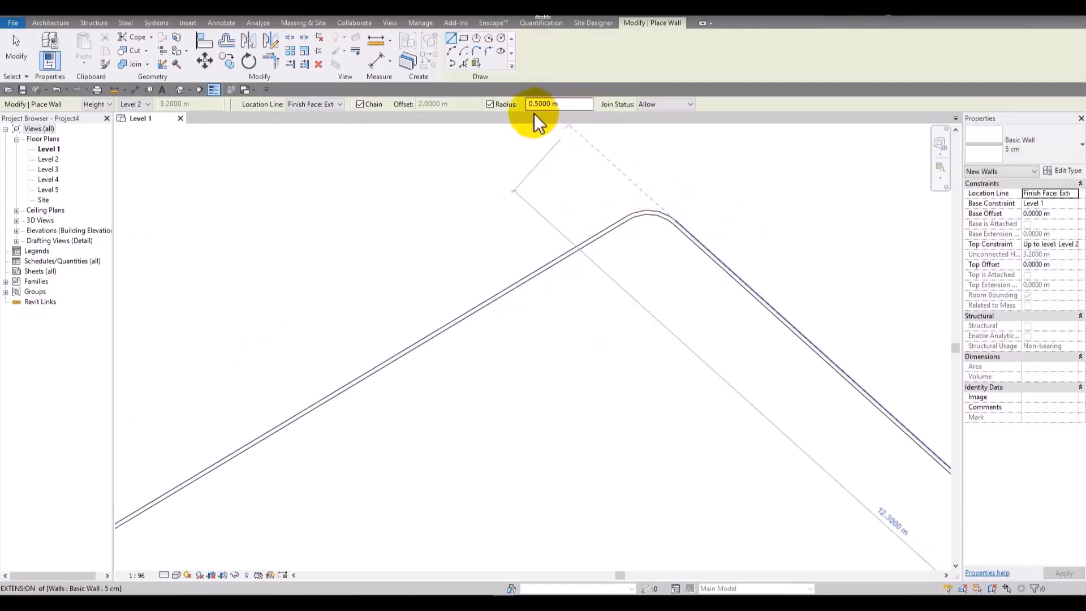
Step: End the wall command and select the rounded corner wall at the peak to check its radius, then deselect it
{"action": "key", "text": "Escape"}
{"action": "key", "text": "Escape"}
{"action": "left_click", "coordinate": [653, 229]}
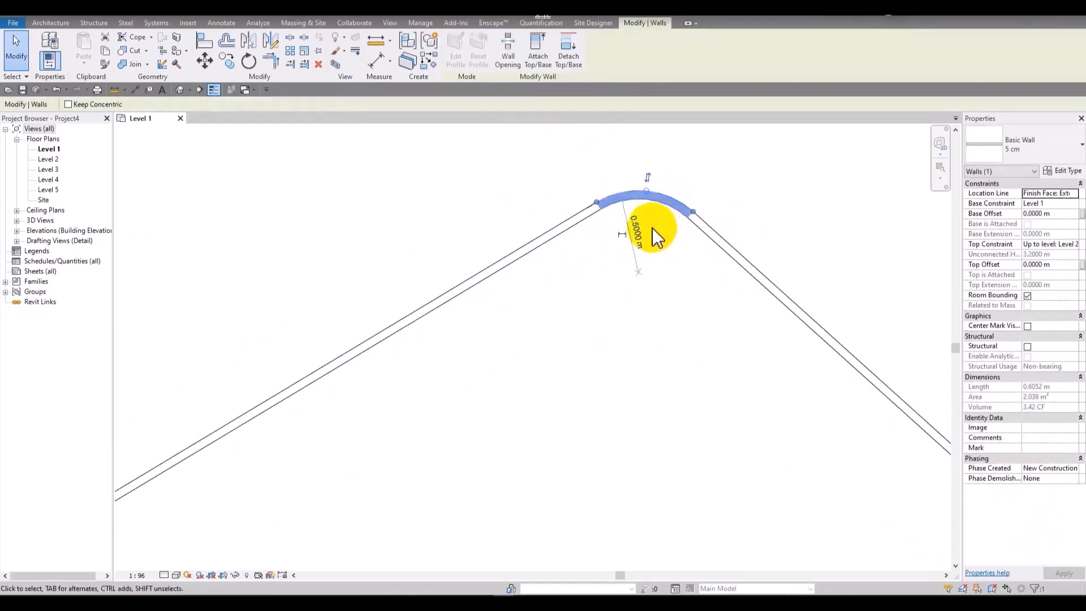
{"action": "scroll", "coordinate": [653, 228], "scroll_direction": "up", "scroll_amount": 2}
{"action": "key", "text": "Escape"}
{"action": "scroll", "coordinate": [503, 181], "scroll_direction": "down", "scroll_amount": 5}
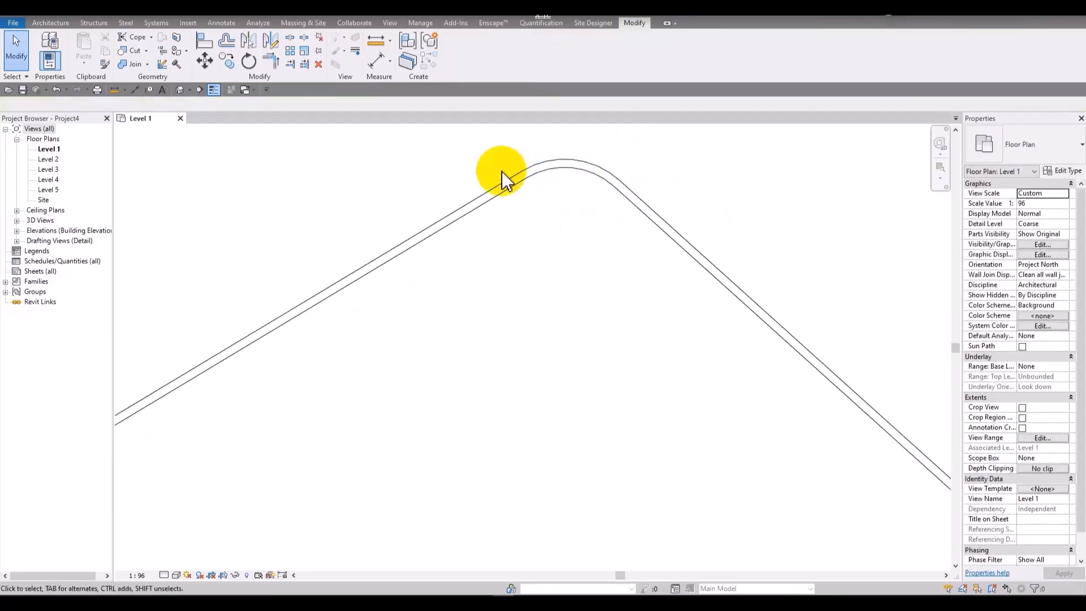
Step: Restart the wall tool and enable a corner Radius of 1.5 m
{"action": "key", "text": "w"}
{"action": "key", "text": "a"}
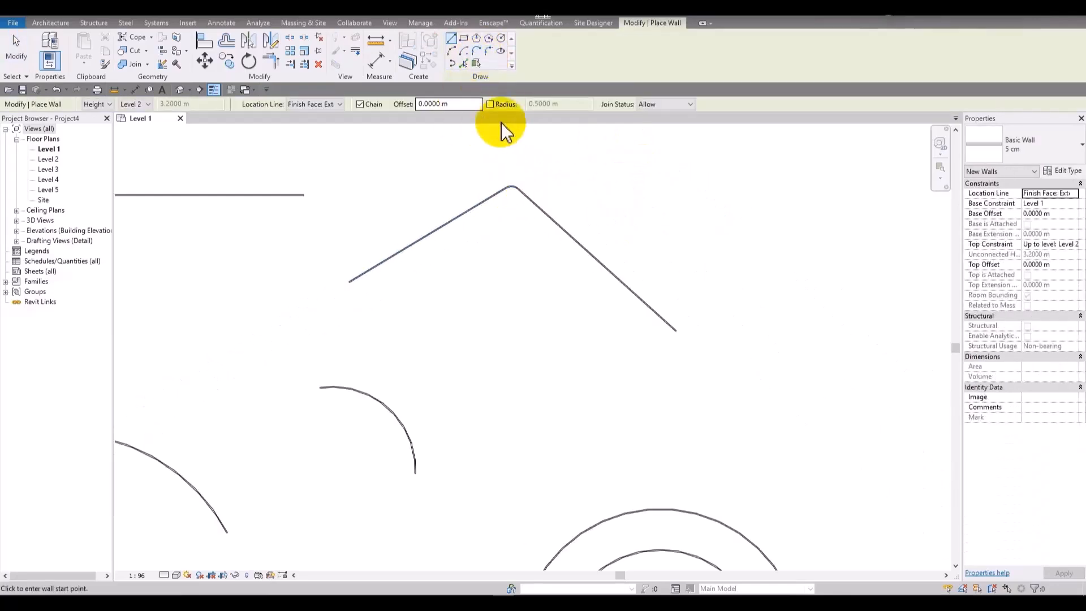
{"action": "left_click", "coordinate": [583, 106]}
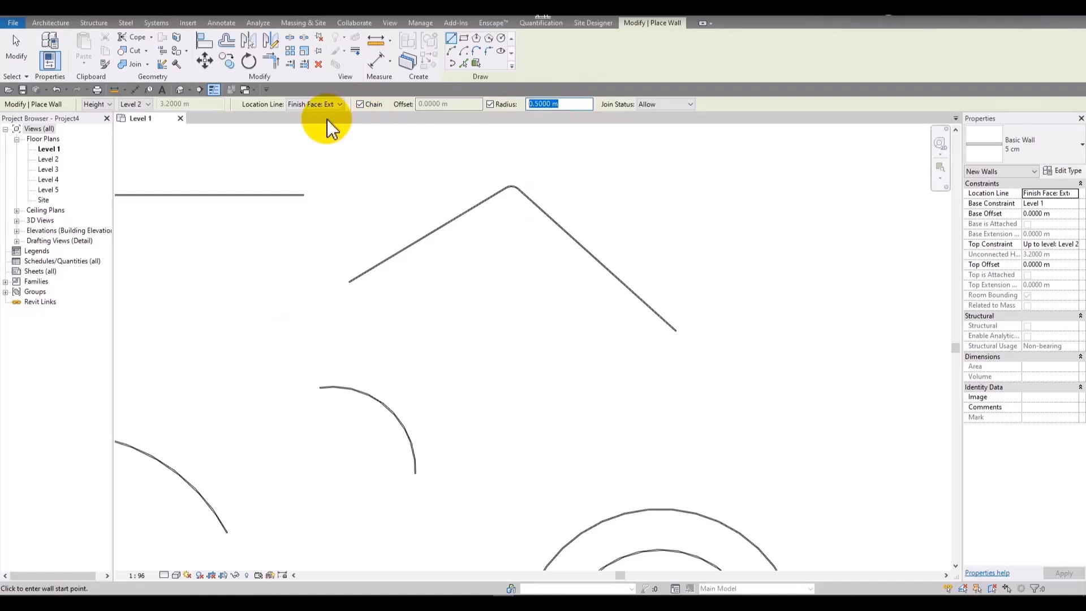
{"action": "type", "text": "1.5"}
{"action": "key", "text": "Return"}
Step: Draw a horizontal wall about 17 m long and a connected vertical wall downward with a rounded corner, ending the command
{"action": "scroll", "coordinate": [560, 315], "scroll_direction": "down", "scroll_amount": 4}
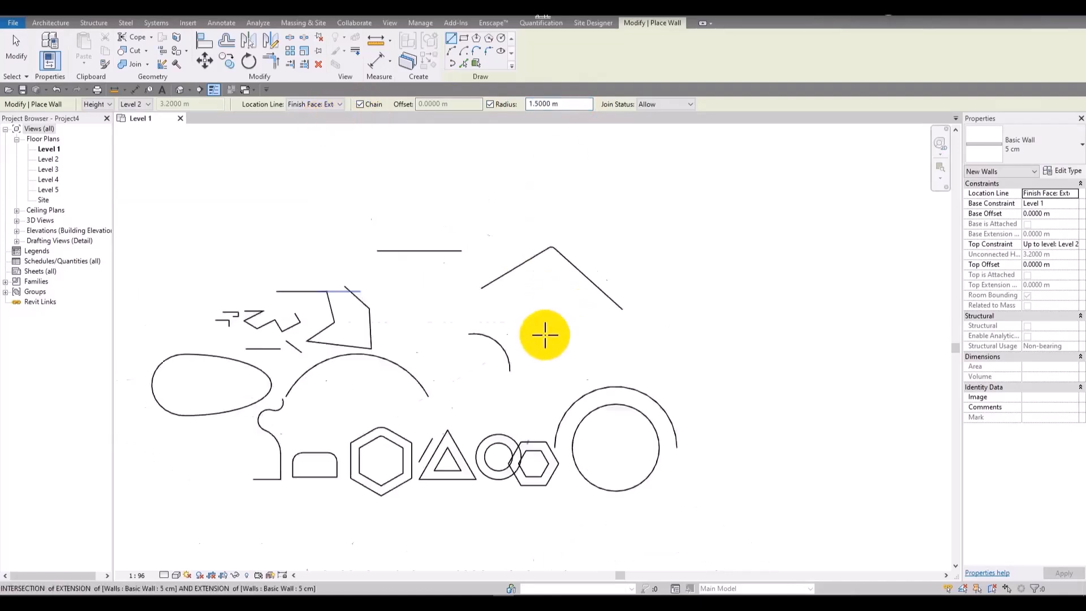
{"action": "left_click", "coordinate": [343, 280]}
{"action": "left_click", "coordinate": [468, 280]}
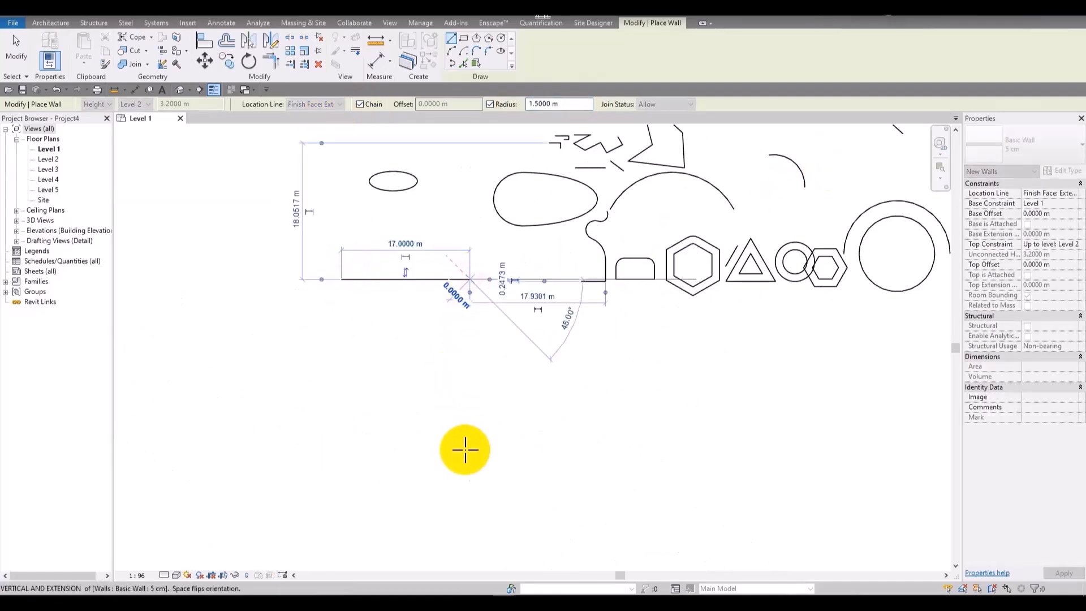
{"action": "left_click", "coordinate": [466, 451]}
{"action": "scroll", "coordinate": [468, 265], "scroll_direction": "up", "scroll_amount": 4}
{"action": "scroll", "coordinate": [464, 311], "scroll_direction": "up", "scroll_amount": 5}
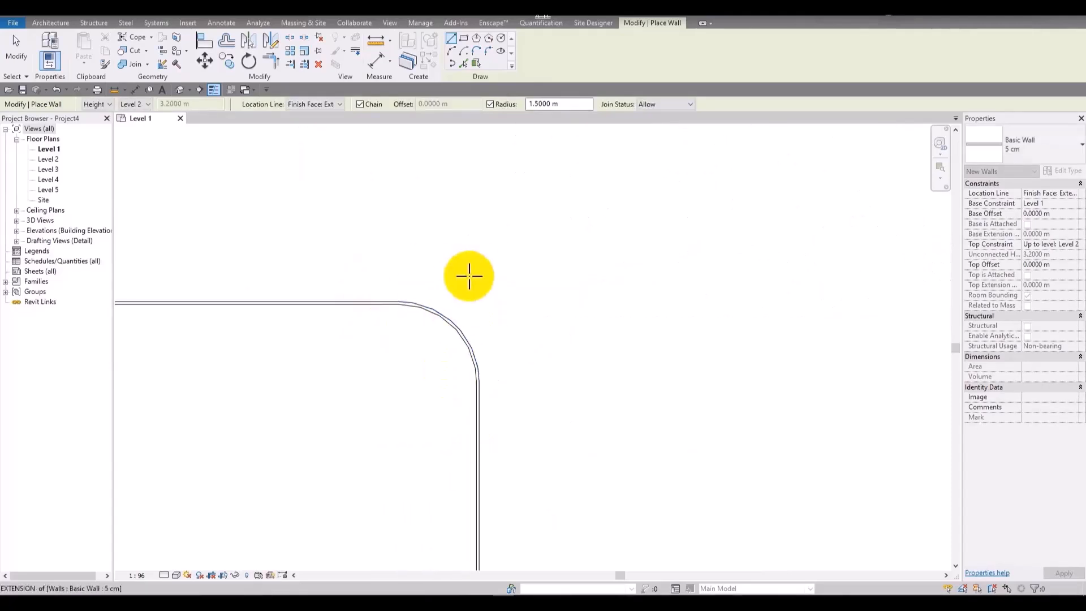
{"action": "key", "text": "Escape"}
{"action": "key", "text": "Escape"}
{"action": "scroll", "coordinate": [518, 294], "scroll_direction": "up", "scroll_amount": 4}
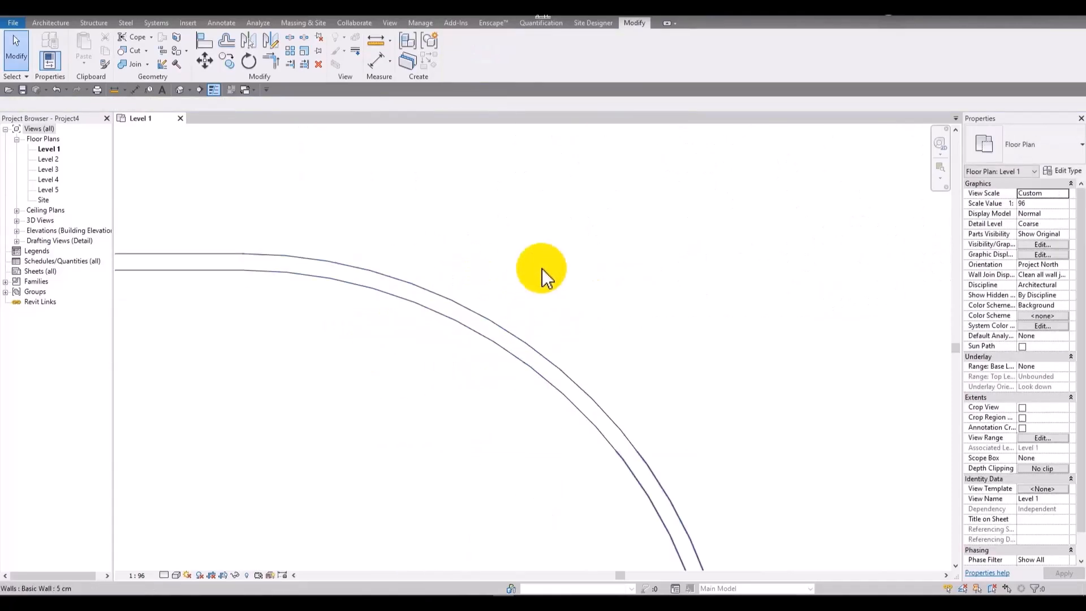
{"action": "middle_click", "coordinate": [517, 219]}
{"action": "middle_click", "coordinate": [517, 219]}
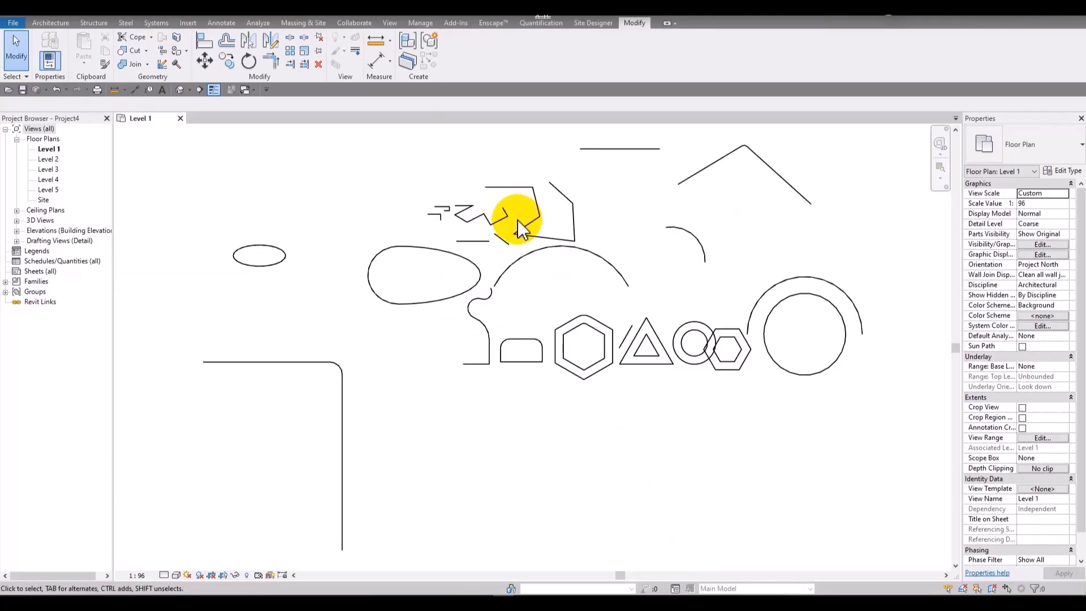
Step: Draw a rectangular wall loop about 7.7 by 5.3 m beside the slanted walls, with corner Radius enabled at 1.5 m
{"action": "key", "text": "w"}
{"action": "key", "text": "a"}
{"action": "middle_click_drag", "start_coordinate": [727, 367], "coordinate": [530, 411]}
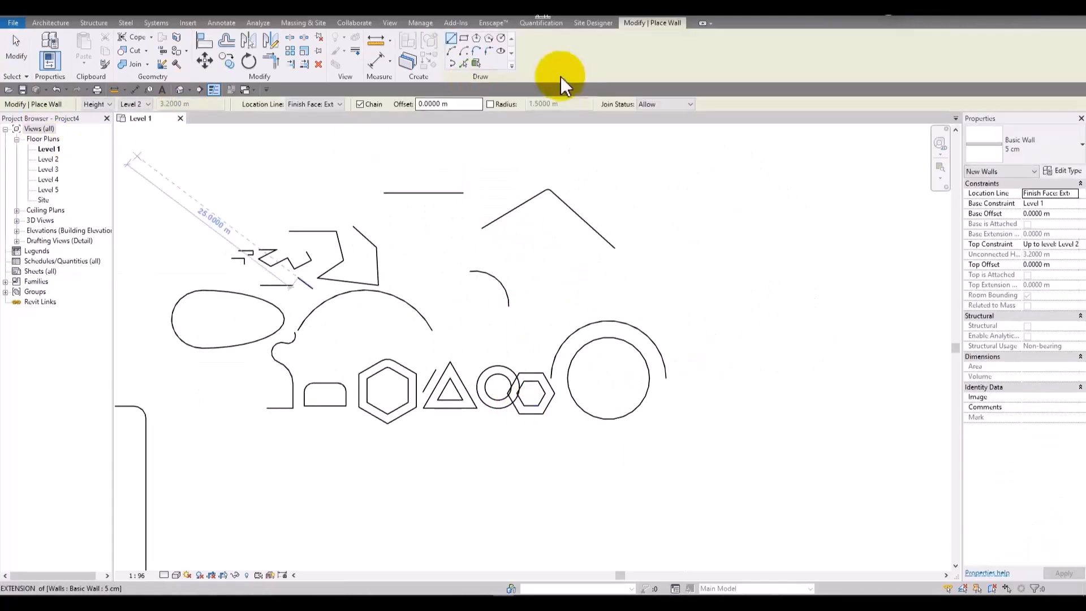
{"action": "middle_click_drag", "start_coordinate": [604, 279], "coordinate": [543, 274]}
{"action": "scroll", "coordinate": [657, 259], "scroll_direction": "up", "scroll_amount": 3}
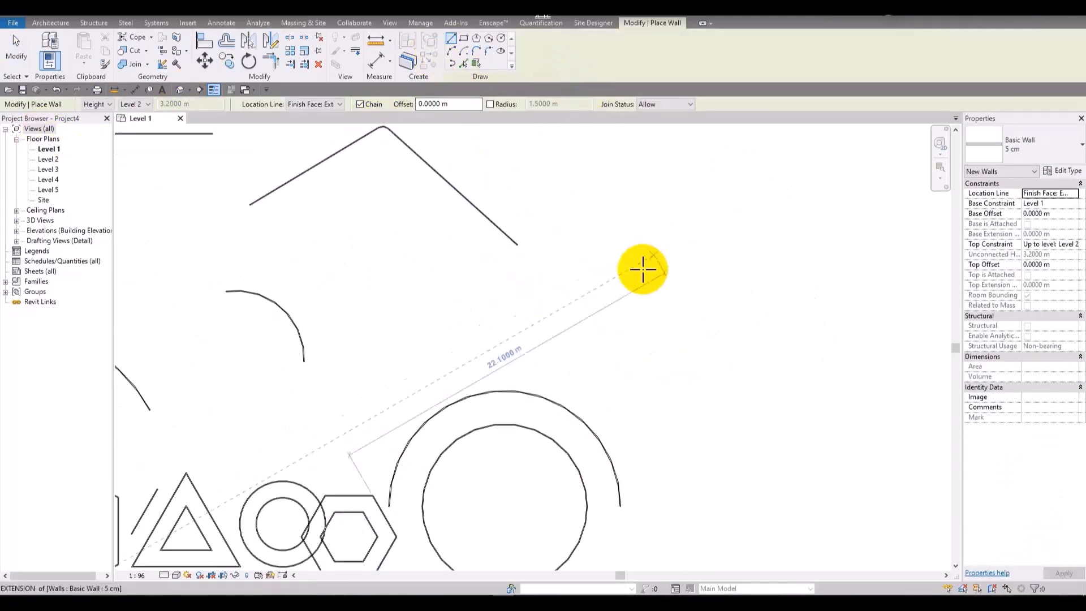
{"action": "left_click", "coordinate": [465, 40]}
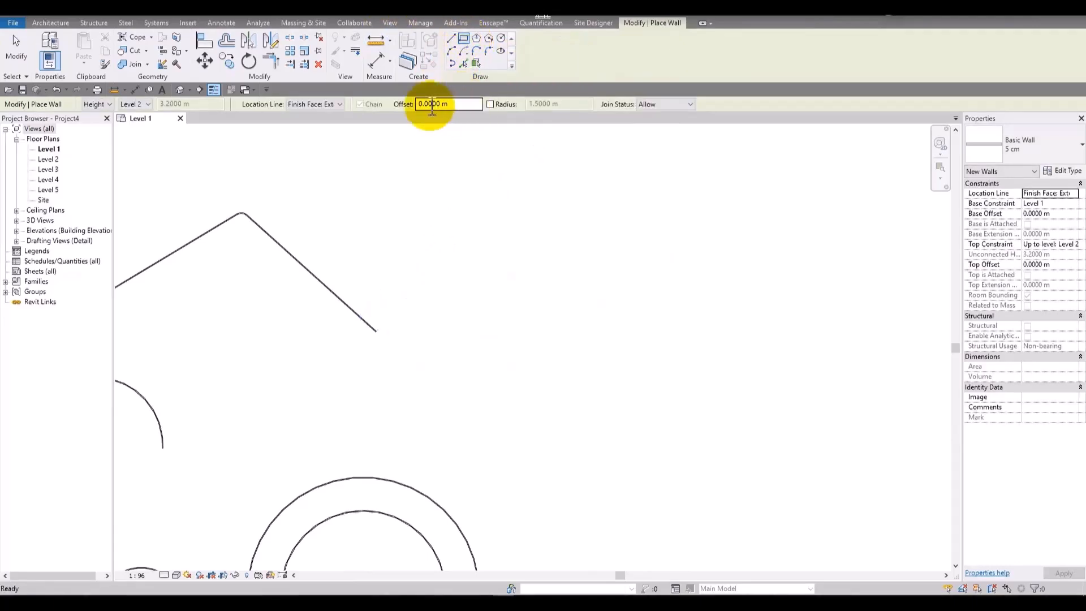
{"action": "left_click", "coordinate": [500, 100]}
{"action": "left_click", "coordinate": [528, 234]}
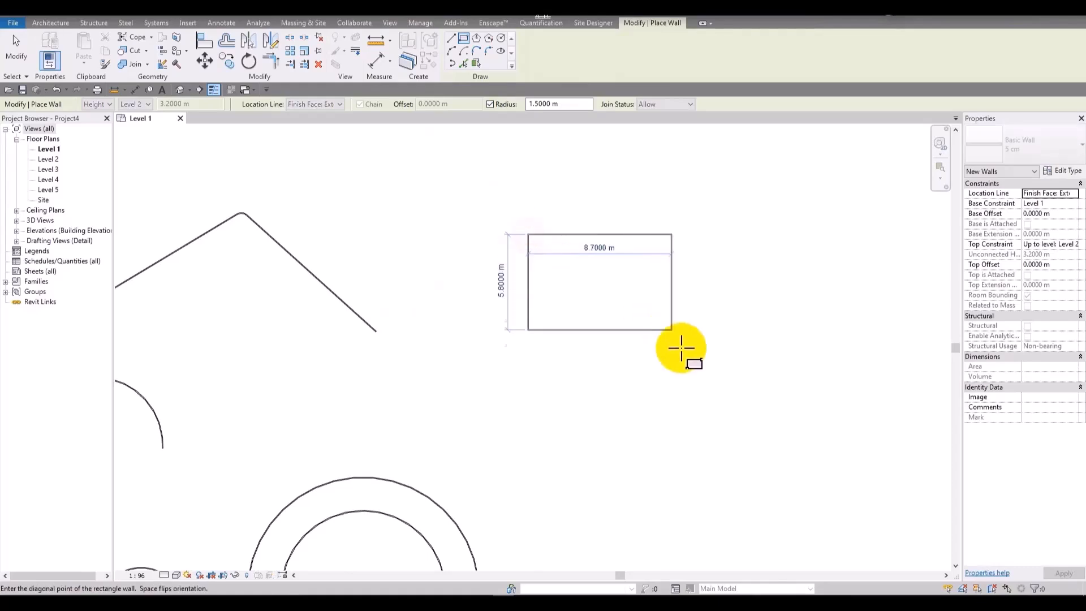
{"action": "left_click", "coordinate": [656, 321]}
{"action": "scroll", "coordinate": [605, 244], "scroll_direction": "up", "scroll_amount": 1}
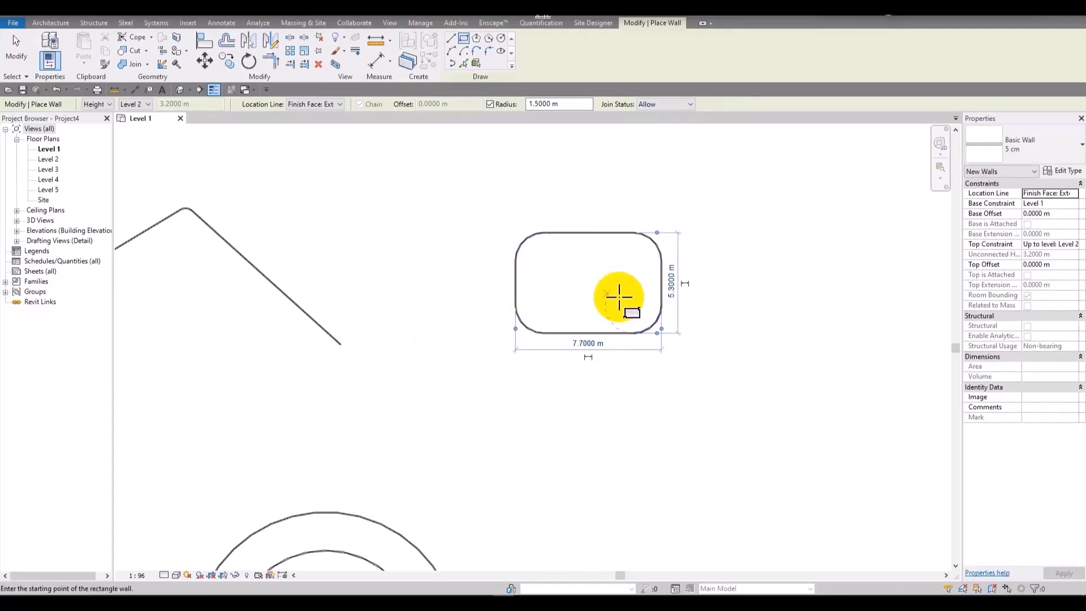
{"action": "scroll", "coordinate": [566, 290], "scroll_direction": "up", "scroll_amount": 3}
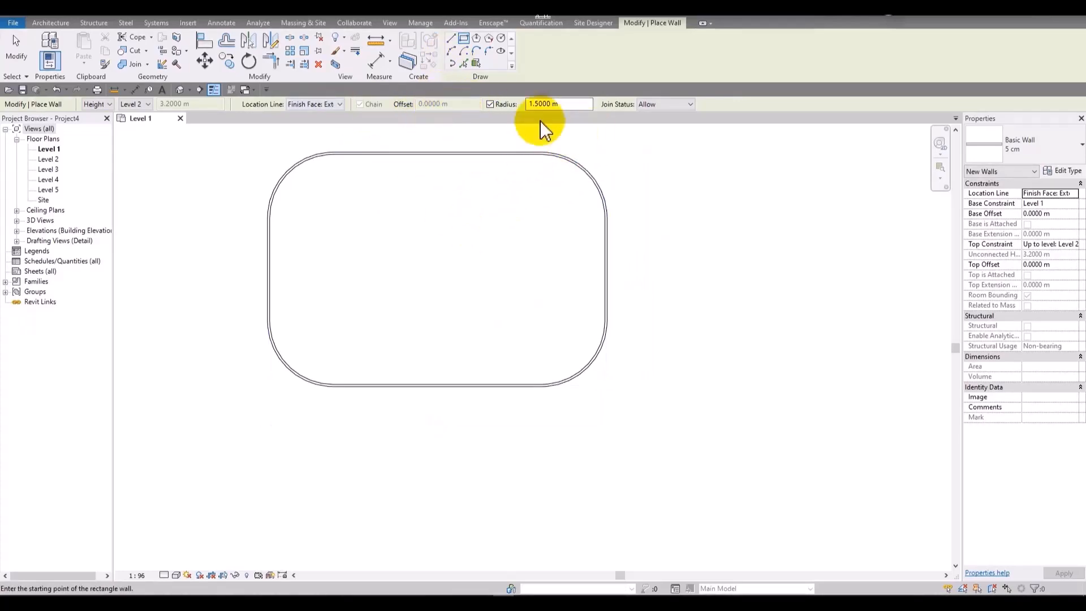
{"action": "scroll", "coordinate": [498, 205], "scroll_direction": "down", "scroll_amount": 4}
{"action": "scroll", "coordinate": [493, 238], "scroll_direction": "up", "scroll_amount": 3}
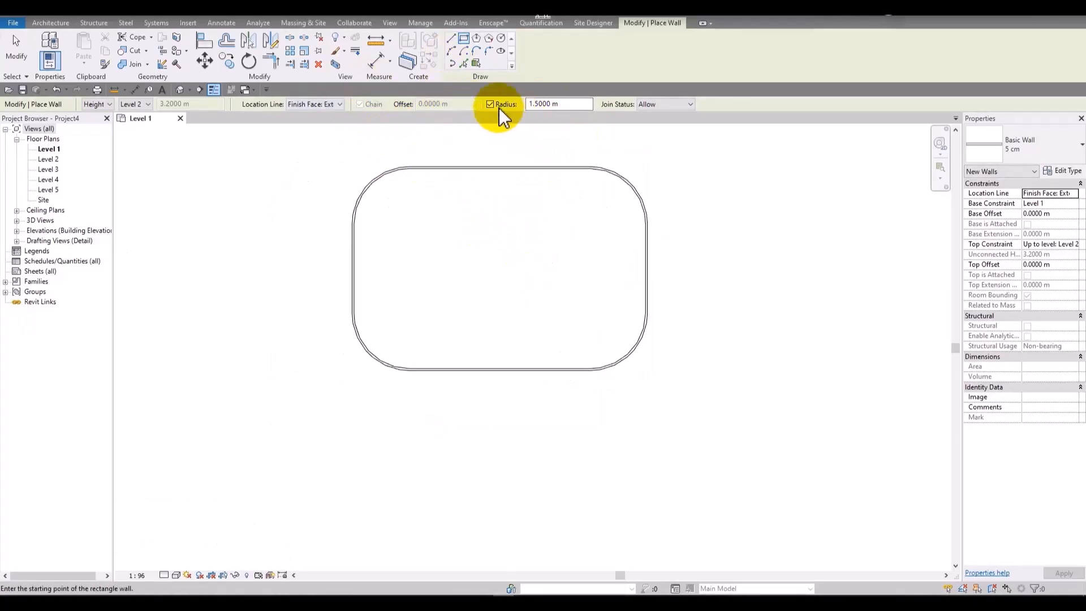
{"action": "scroll", "coordinate": [454, 205], "scroll_direction": "down", "scroll_amount": 2}
{"action": "left_click", "coordinate": [422, 247]}
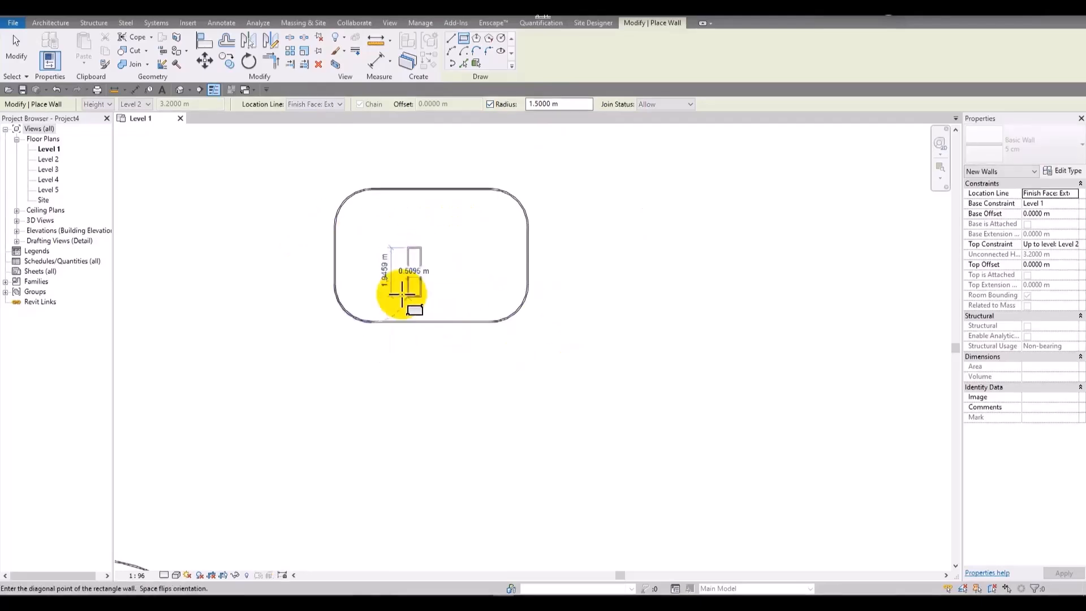
{"action": "scroll", "coordinate": [460, 283], "scroll_direction": "up", "scroll_amount": 2}
{"action": "scroll", "coordinate": [473, 243], "scroll_direction": "up", "scroll_amount": 2}
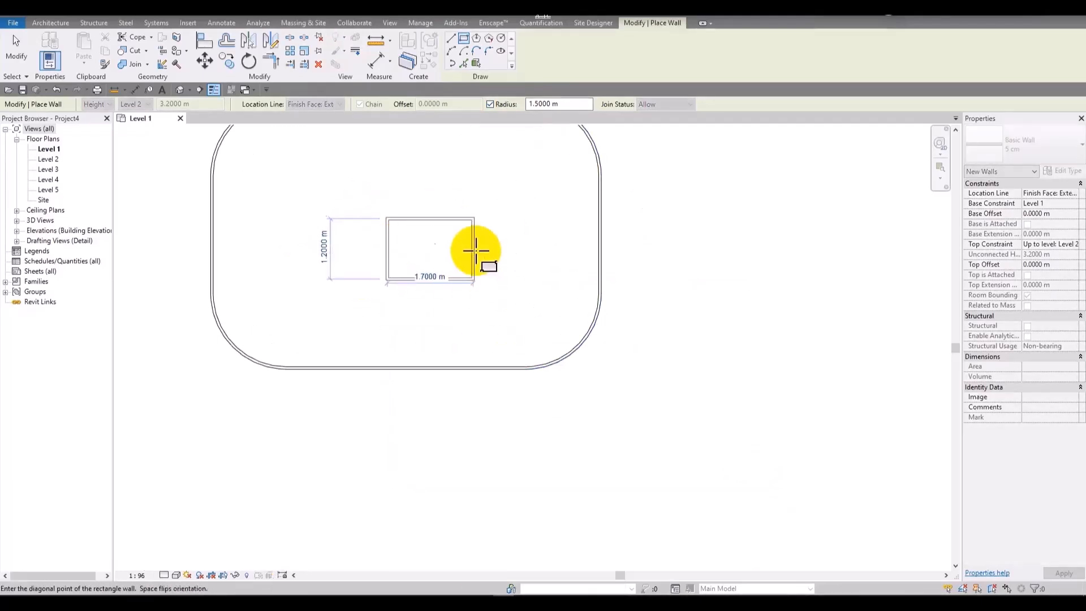
{"action": "scroll", "coordinate": [457, 266], "scroll_direction": "down", "scroll_amount": 2}
{"action": "key", "text": "Escape"}
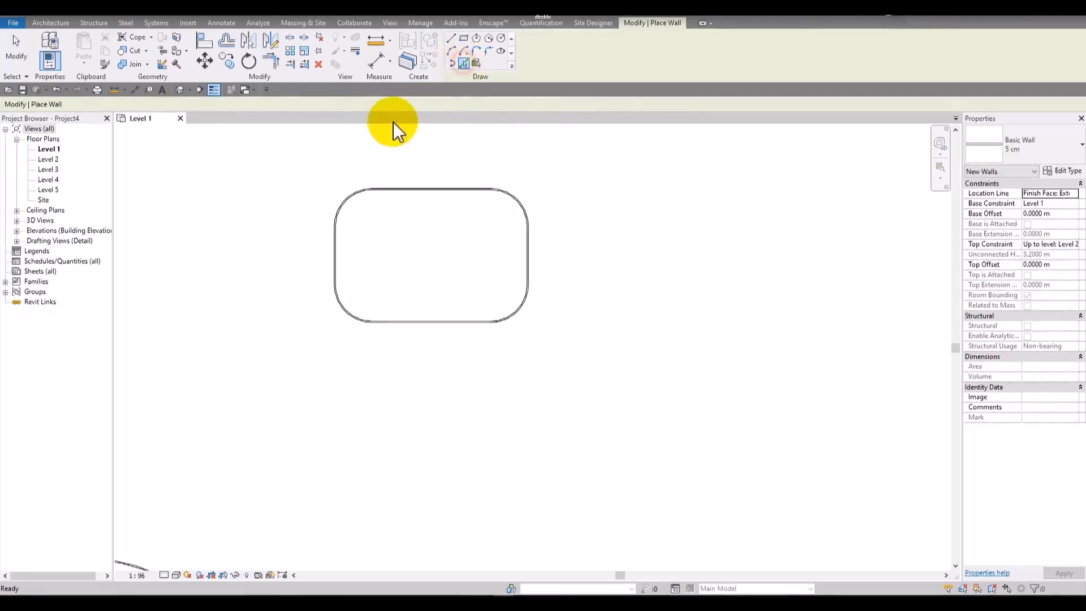
Step: Use Pick Lines with a 5 m offset to place a wall loop outside the whole rounded rectangle, ending the command
{"action": "left_click_drag", "start_coordinate": [421, 105], "coordinate": [368, 107]}
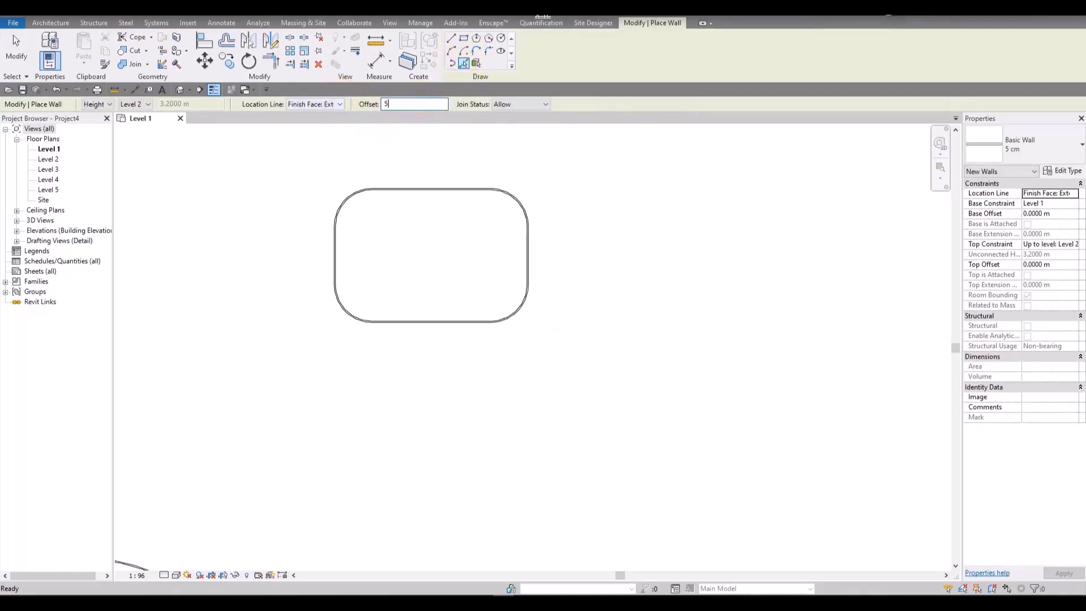
{"action": "key", "text": "Tab"}
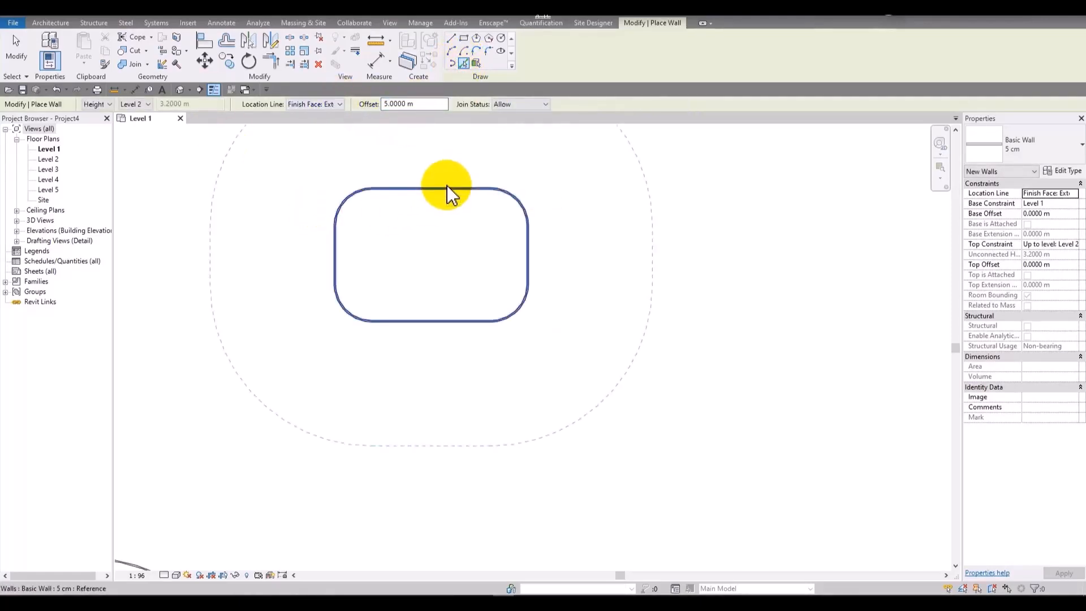
{"action": "left_click", "coordinate": [447, 185]}
{"action": "scroll", "coordinate": [712, 223], "scroll_direction": "down", "scroll_amount": 2}
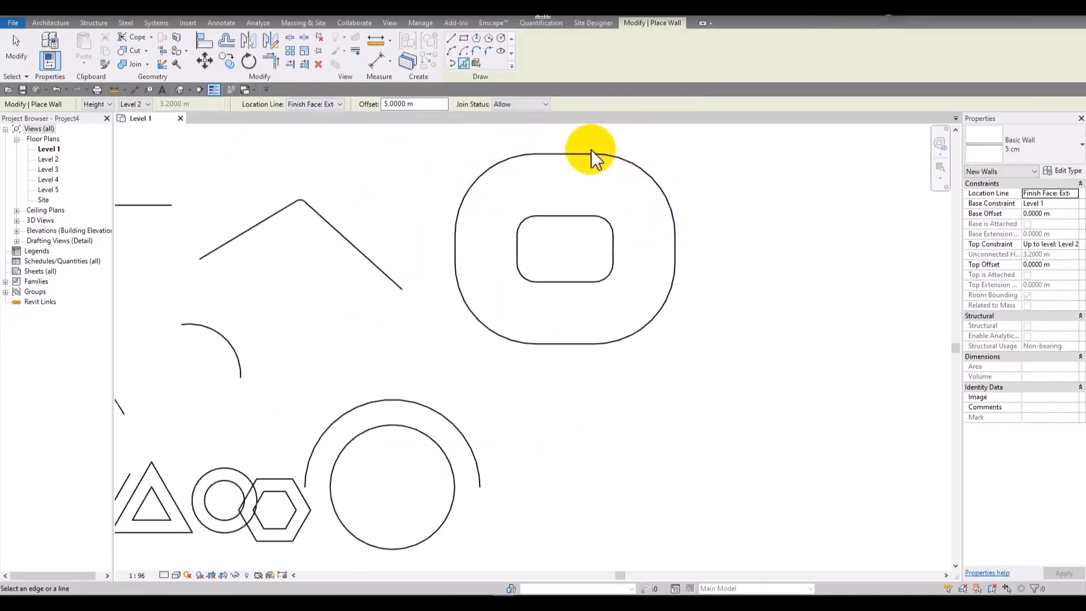
{"action": "key", "text": "Escape"}
{"action": "key", "text": "Escape"}
Step: Set up an inscribed polygon wall with 6 sides and enable Radius at 1.5 m
{"action": "scroll", "coordinate": [608, 238], "scroll_direction": "up", "scroll_amount": 2}
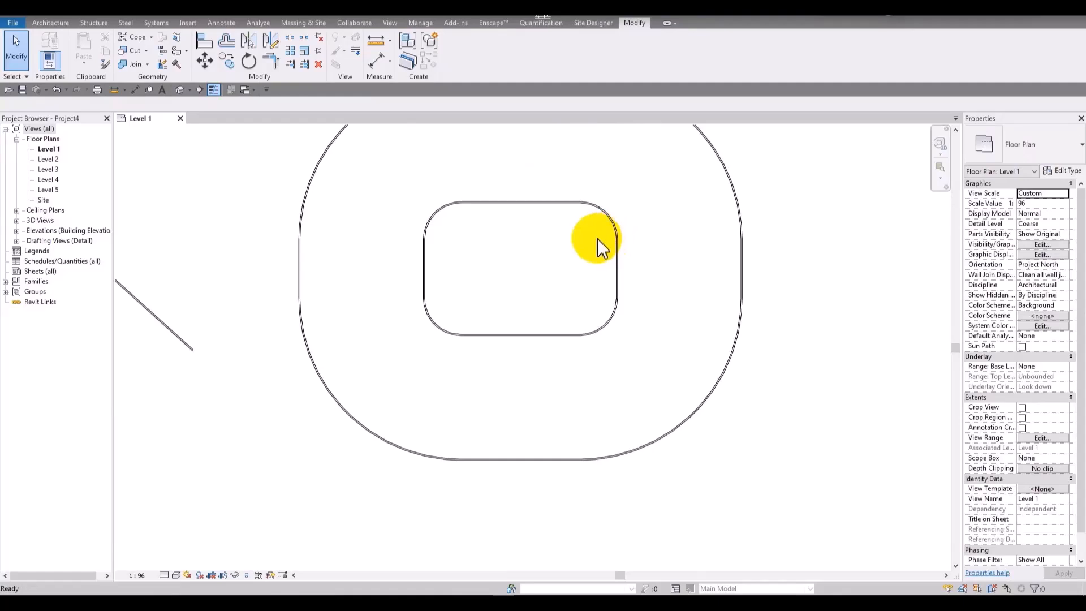
{"action": "key", "text": "w"}
{"action": "key", "text": "a"}
{"action": "left_click", "coordinate": [475, 38]}
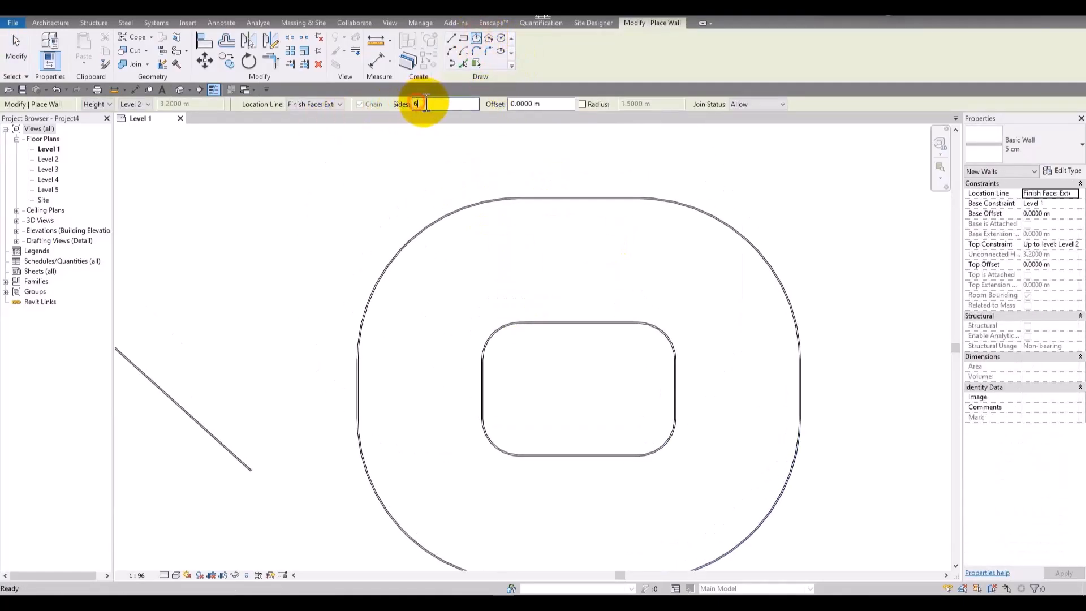
{"action": "left_click", "coordinate": [588, 104]}
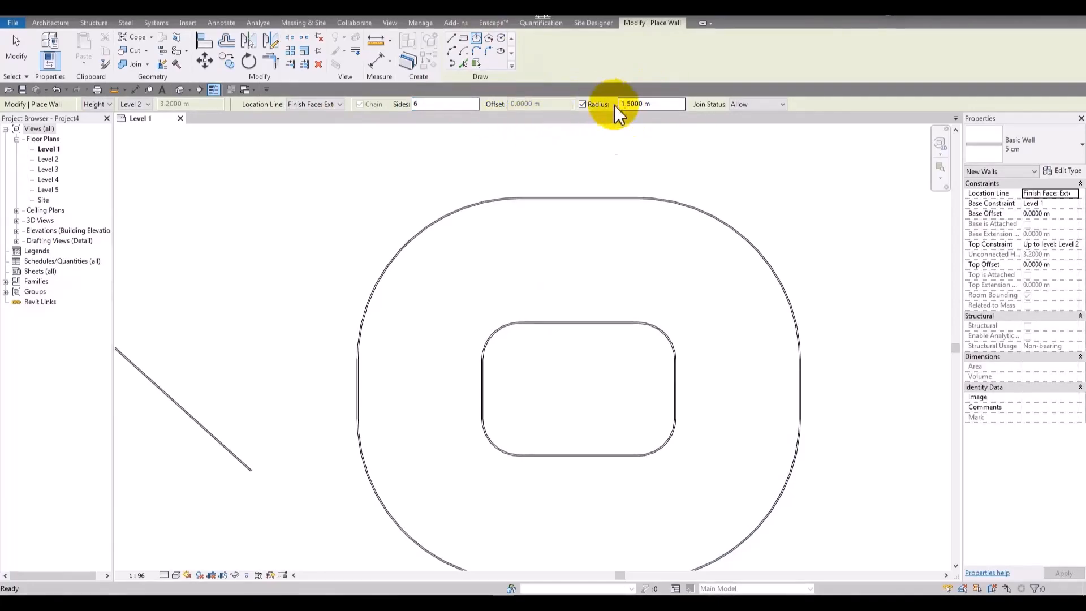
Step: Place a flat-topped hexagonal wall of 1.5 m radius in the empty area above the horizontal wall
{"action": "scroll", "coordinate": [606, 138], "scroll_direction": "down", "scroll_amount": 8}
{"action": "scroll", "coordinate": [606, 128], "scroll_direction": "up", "scroll_amount": 5}
{"action": "scroll", "coordinate": [586, 238], "scroll_direction": "up", "scroll_amount": 2}
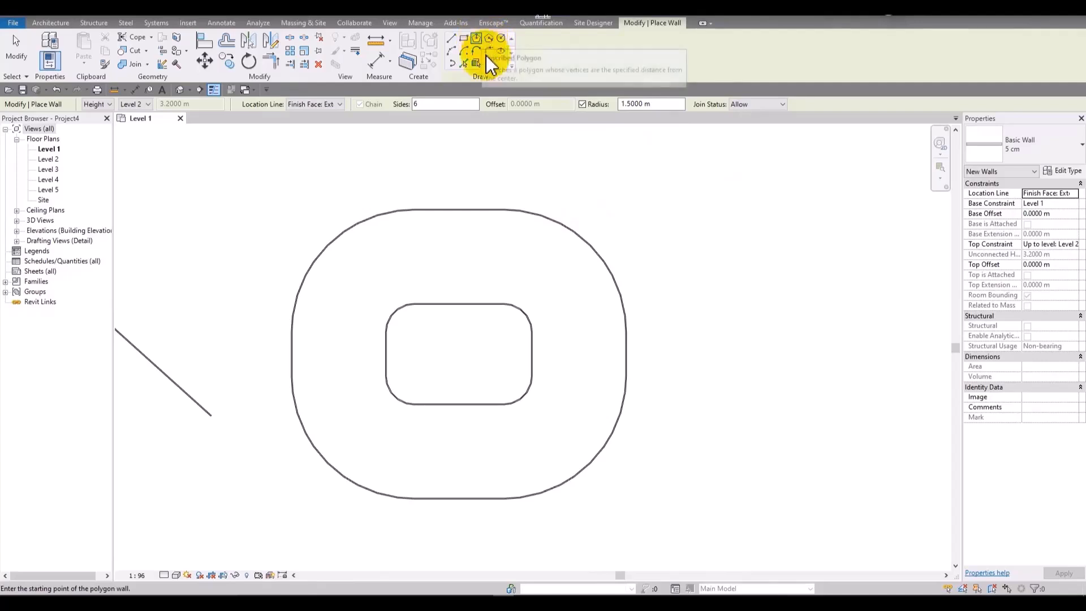
{"action": "scroll", "coordinate": [315, 231], "scroll_direction": "down", "scroll_amount": 3}
{"action": "scroll", "coordinate": [488, 204], "scroll_direction": "up", "scroll_amount": 3}
{"action": "middle_click_drag", "start_coordinate": [431, 219], "coordinate": [988, 346]}
{"action": "left_click", "coordinate": [462, 265]}
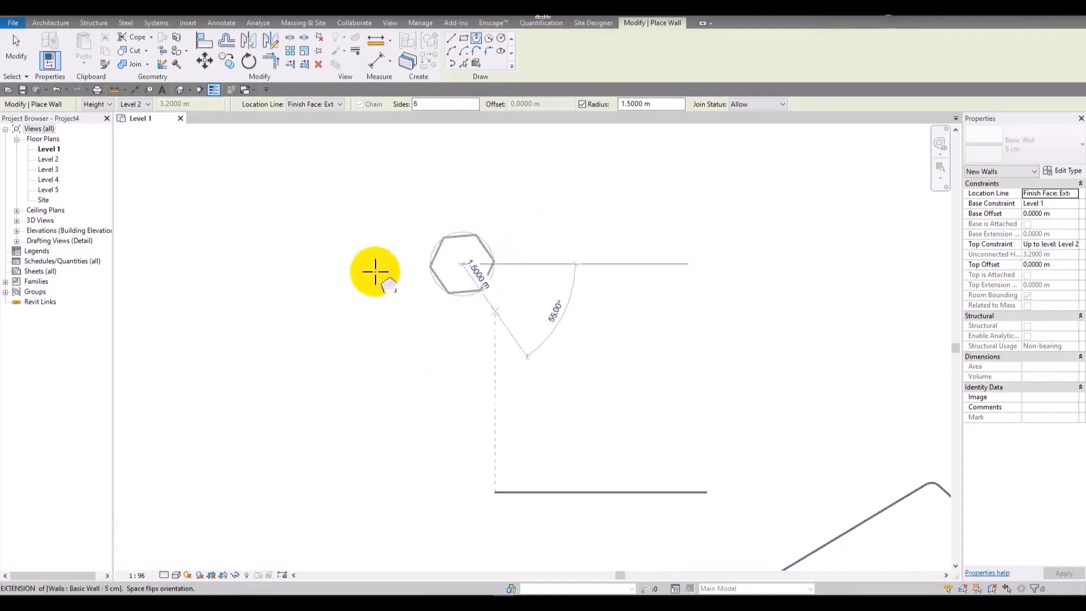
{"action": "scroll", "coordinate": [400, 279], "scroll_direction": "up", "scroll_amount": 3}
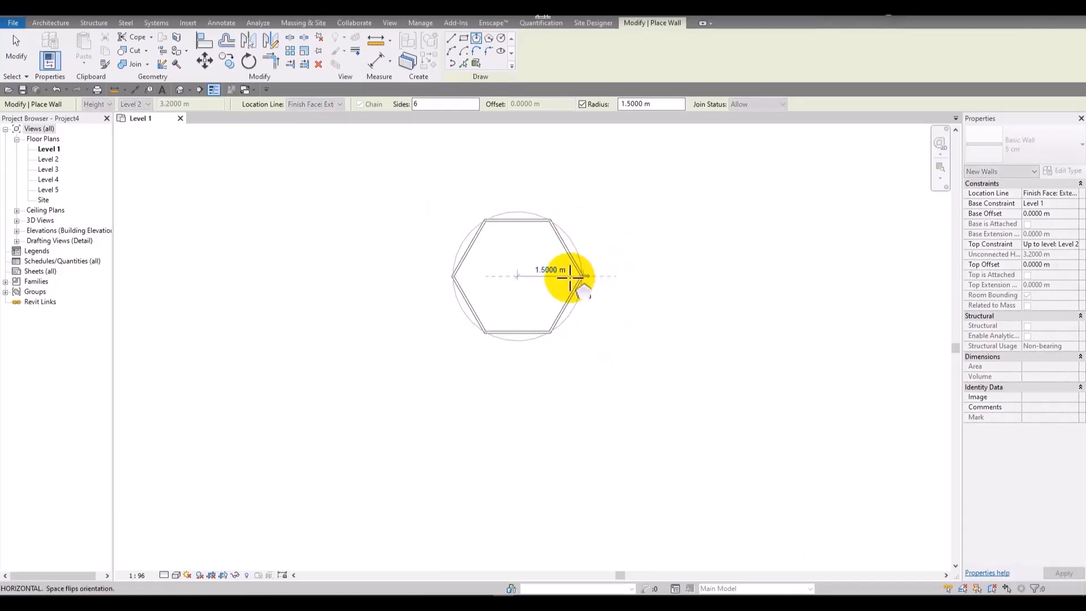
{"action": "left_click", "coordinate": [665, 279]}
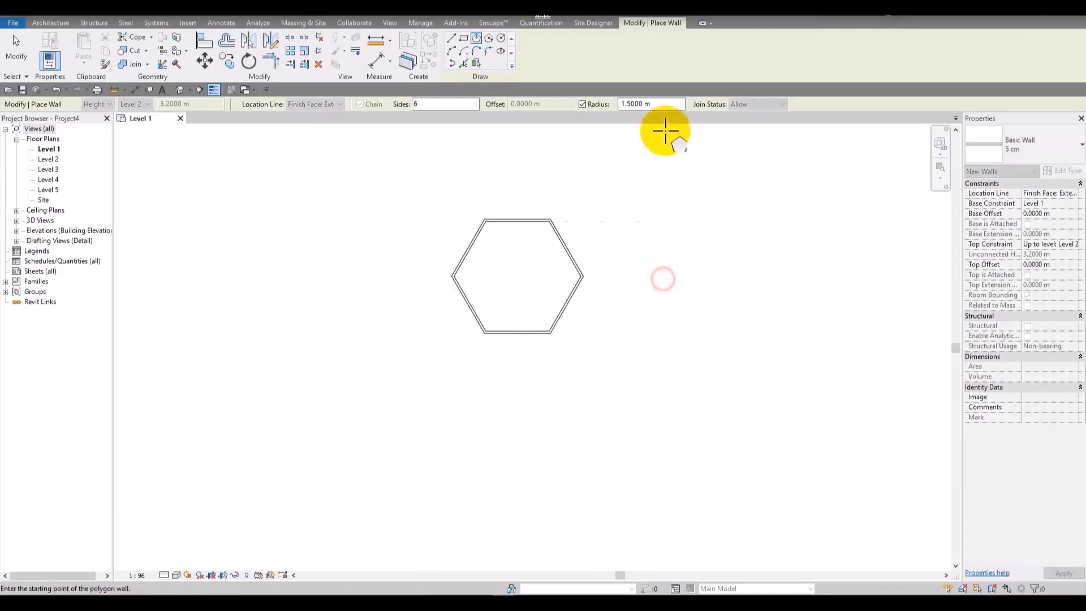
Step: Set the polygon Radius to 3 m and place a second hexagonal wall to the right of the small one
{"action": "left_click", "coordinate": [660, 104]}
{"action": "key", "text": "Return"}
{"action": "left_click", "coordinate": [824, 303]}
{"action": "scroll", "coordinate": [815, 289], "scroll_direction": "down", "scroll_amount": 2}
{"action": "middle_click_drag", "start_coordinate": [815, 287], "coordinate": [532, 275]}
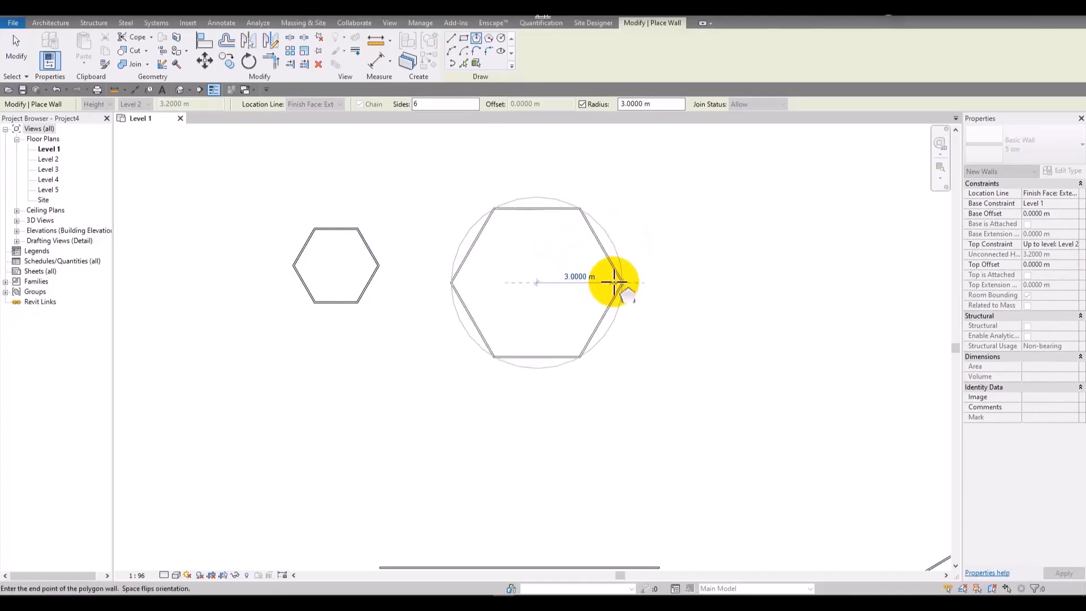
{"action": "left_click", "coordinate": [614, 282]}
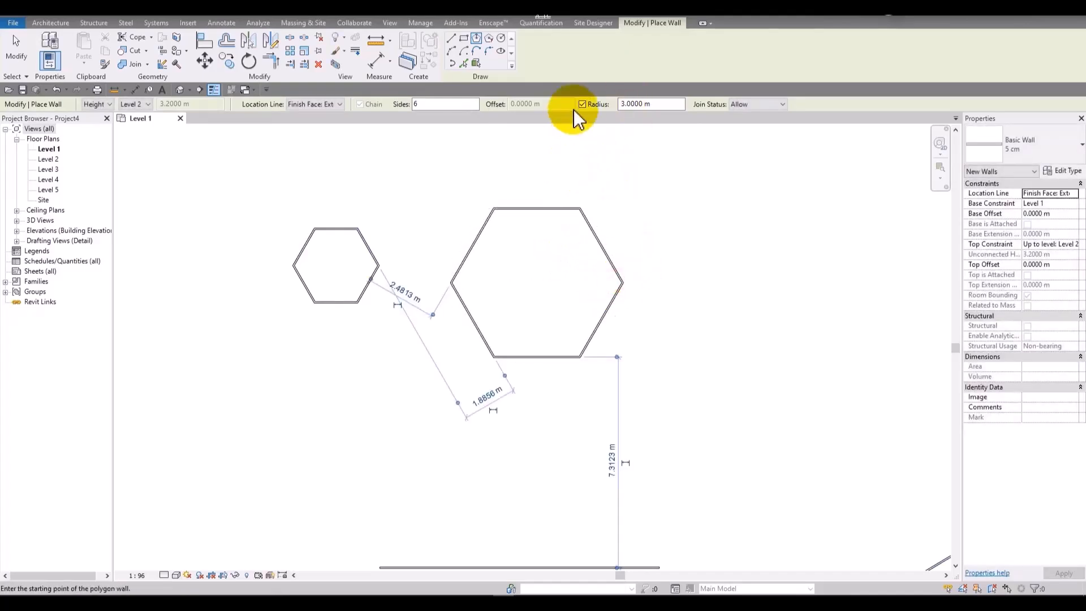
Step: Disable the fixed Radius and draw a third hexagonal wall with a 5 m radius overlapping the second one
{"action": "left_click", "coordinate": [734, 310]}
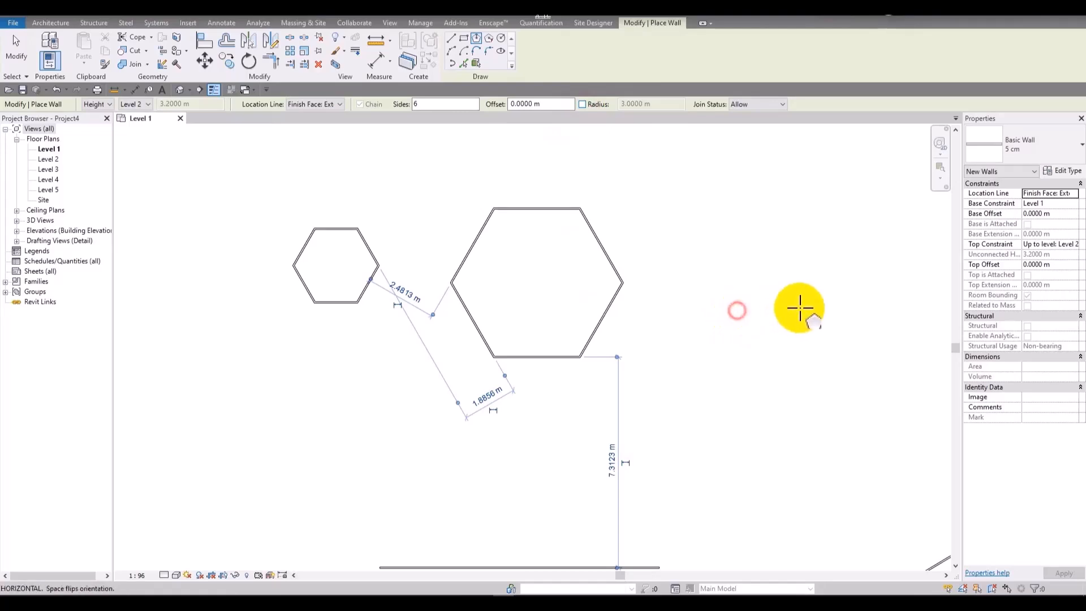
{"action": "middle_click_drag", "start_coordinate": [786, 305], "coordinate": [509, 306]}
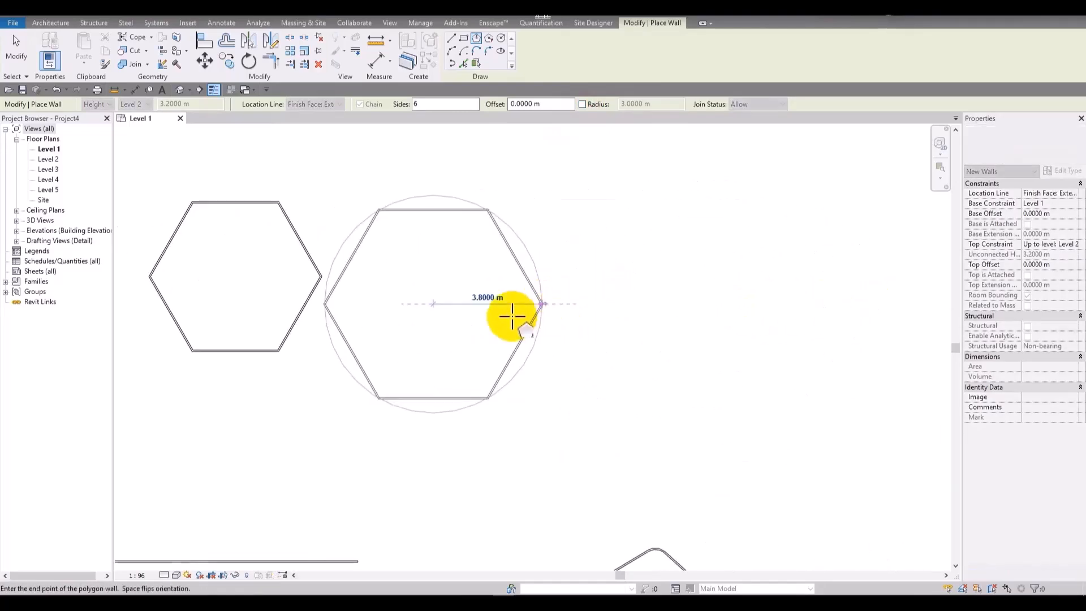
{"action": "type", "text": "5"}
{"action": "key", "text": "Return"}
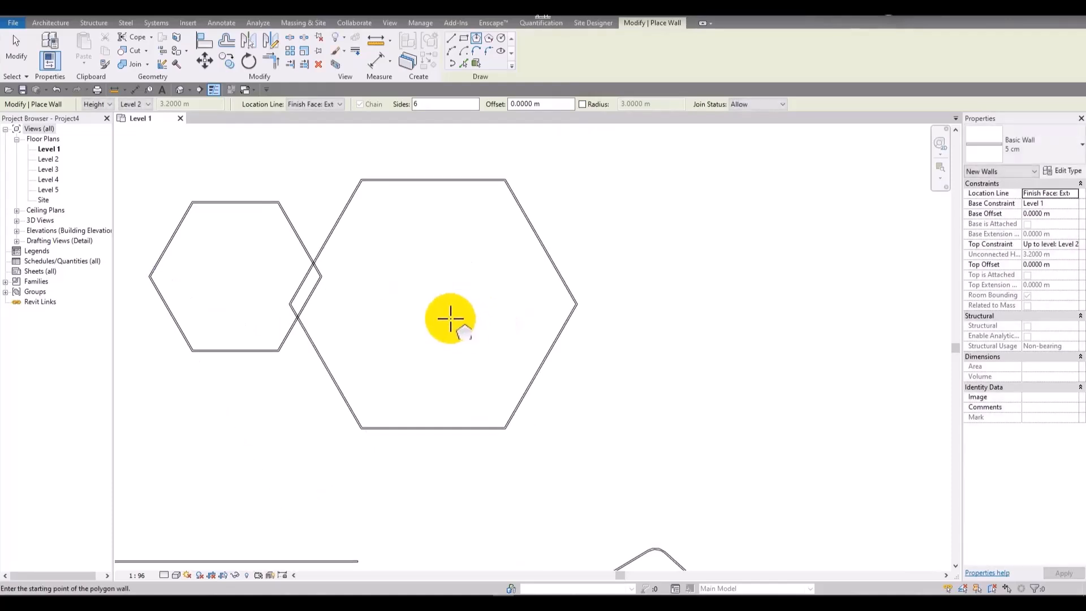
Step: Place a circular wall with the Radius option enabled at 3 m in the empty area right of the large hexagon
{"action": "scroll", "coordinate": [480, 236], "scroll_direction": "down", "scroll_amount": 6}
{"action": "middle_click_drag", "start_coordinate": [482, 236], "coordinate": [429, 221]}
{"action": "left_click", "coordinate": [501, 38]}
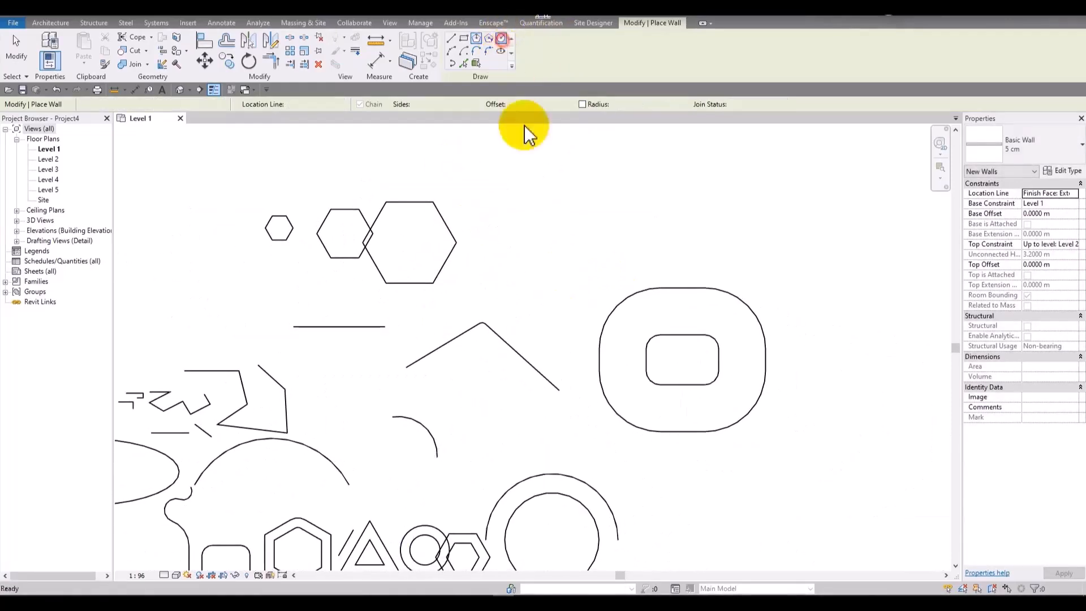
{"action": "left_click", "coordinate": [619, 347]}
{"action": "middle_click_drag", "start_coordinate": [543, 168], "coordinate": [465, 218]}
{"action": "scroll", "coordinate": [486, 263], "scroll_direction": "up", "scroll_amount": 3}
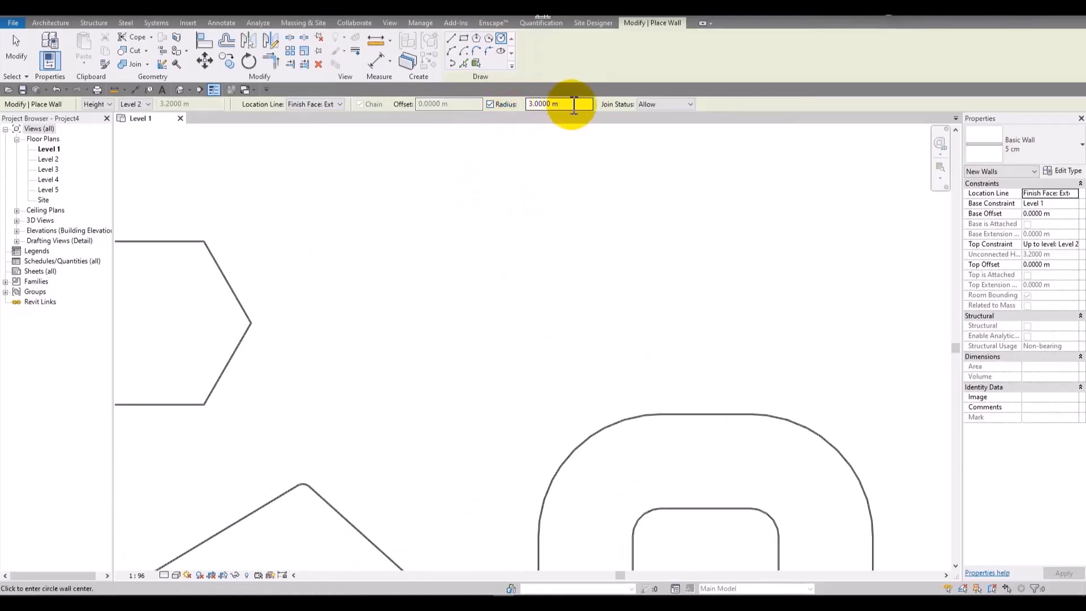
{"action": "left_click", "coordinate": [385, 248]}
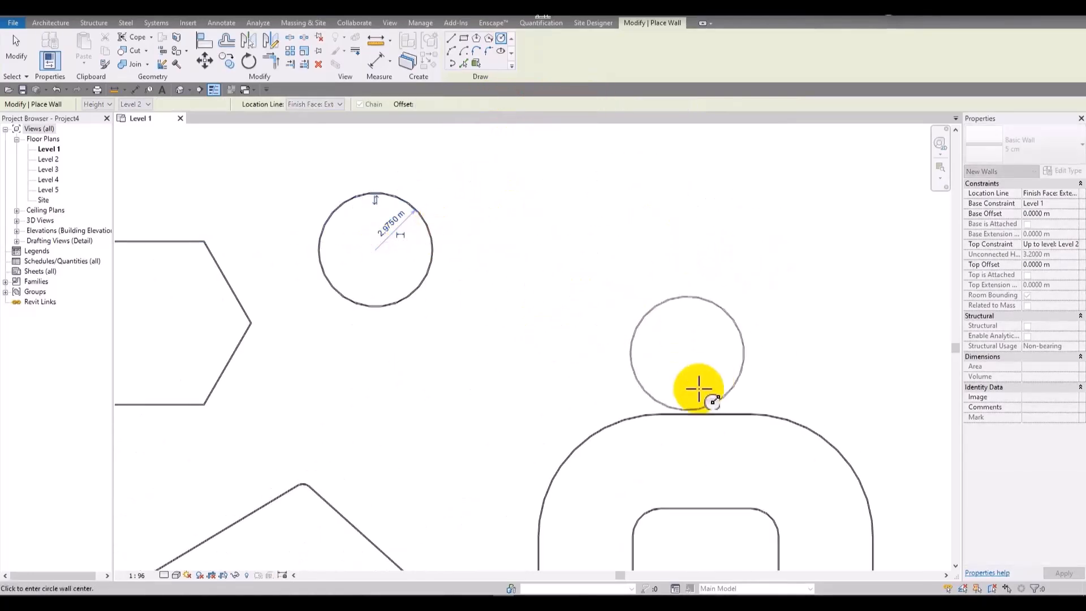
{"action": "scroll", "coordinate": [486, 255], "scroll_direction": "down", "scroll_amount": 3}
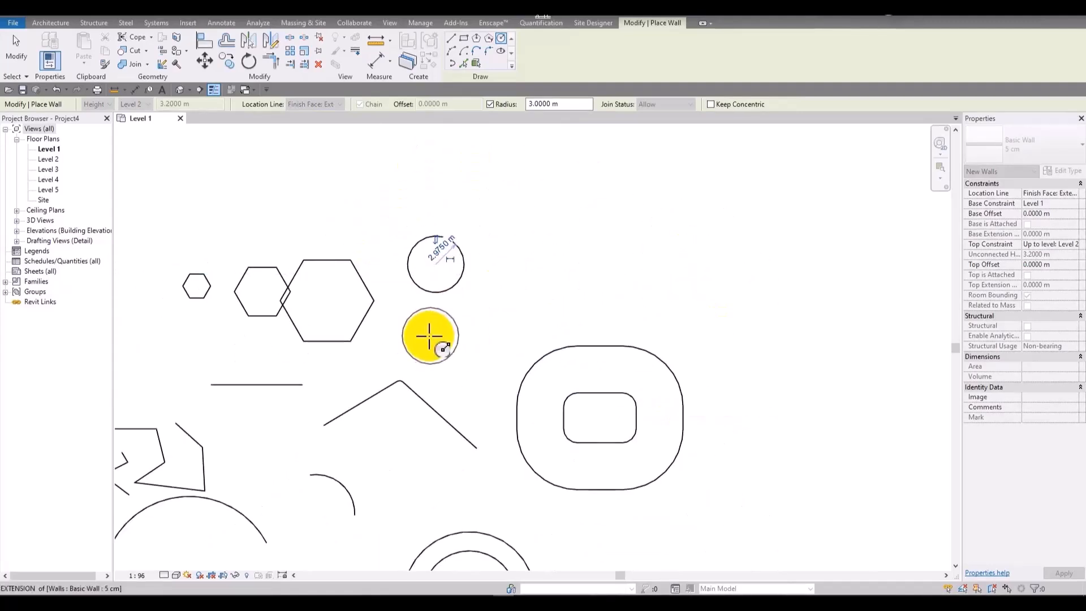
{"action": "key", "text": "Escape"}
{"action": "key", "text": "Escape"}
{"action": "middle_click_drag", "start_coordinate": [339, 322], "coordinate": [523, 244]}
{"action": "scroll", "coordinate": [523, 243], "scroll_direction": "down", "scroll_amount": 4}
{"action": "mouse_move", "coordinate": [464, 298]}
{"action": "middle_mouse_down"}
{"action": "mouse_move", "coordinate": [503, 243]}
{"action": "mouse_move", "coordinate": [497, 257]}
{"action": "mouse_move", "coordinate": [563, 254]}
{"action": "middle_mouse_up"}
{"action": "scroll", "coordinate": [574, 254], "scroll_direction": "up", "scroll_amount": 5}
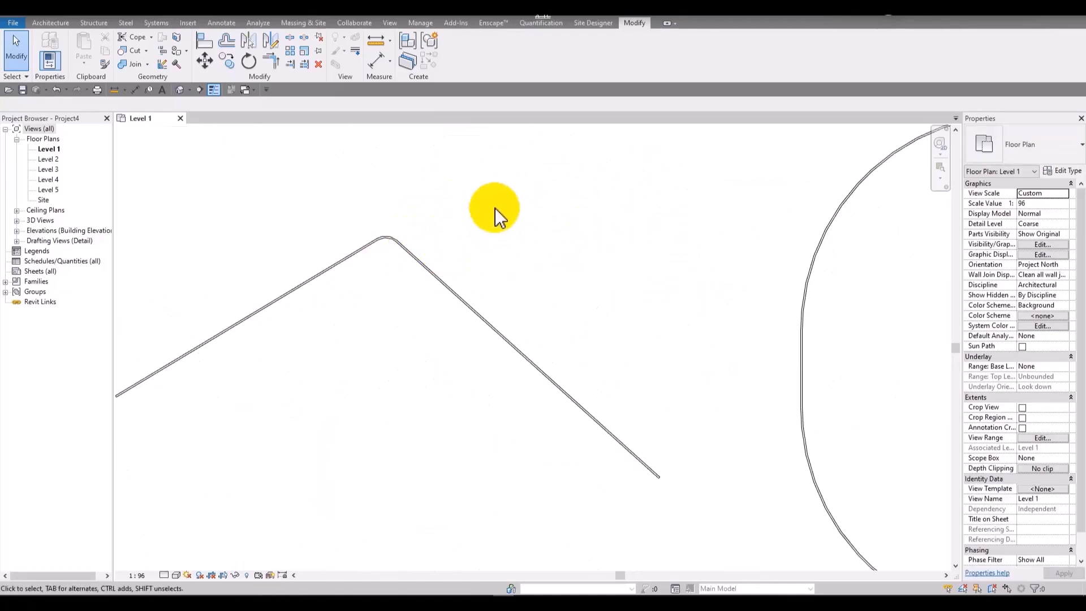
{"action": "key", "text": "a"}
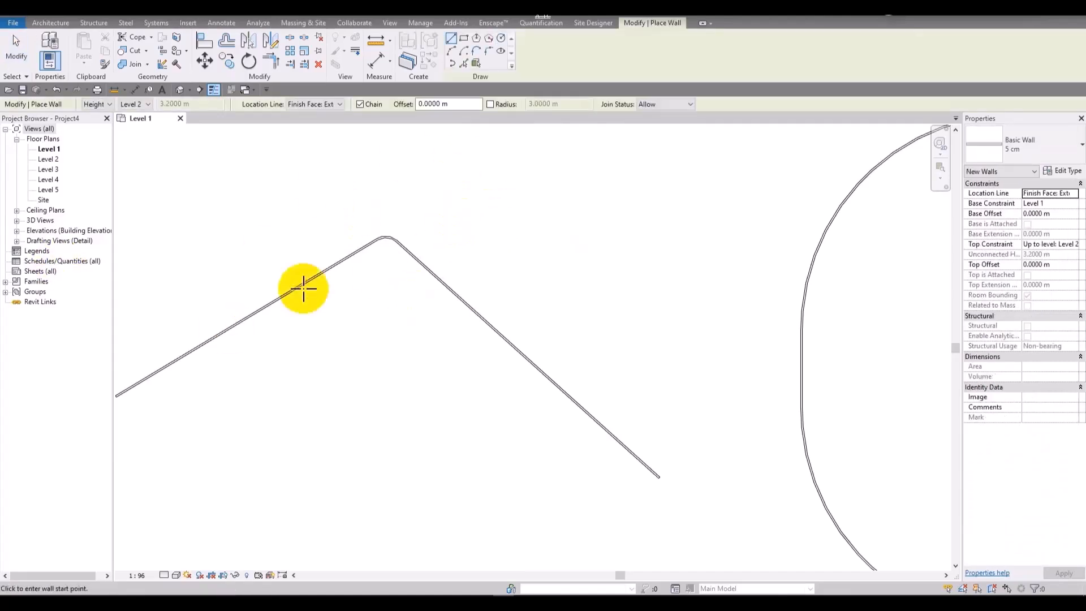
{"action": "scroll", "coordinate": [409, 311], "scroll_direction": "down", "scroll_amount": 2}
{"action": "scroll", "coordinate": [646, 229], "scroll_direction": "down", "scroll_amount": 1}
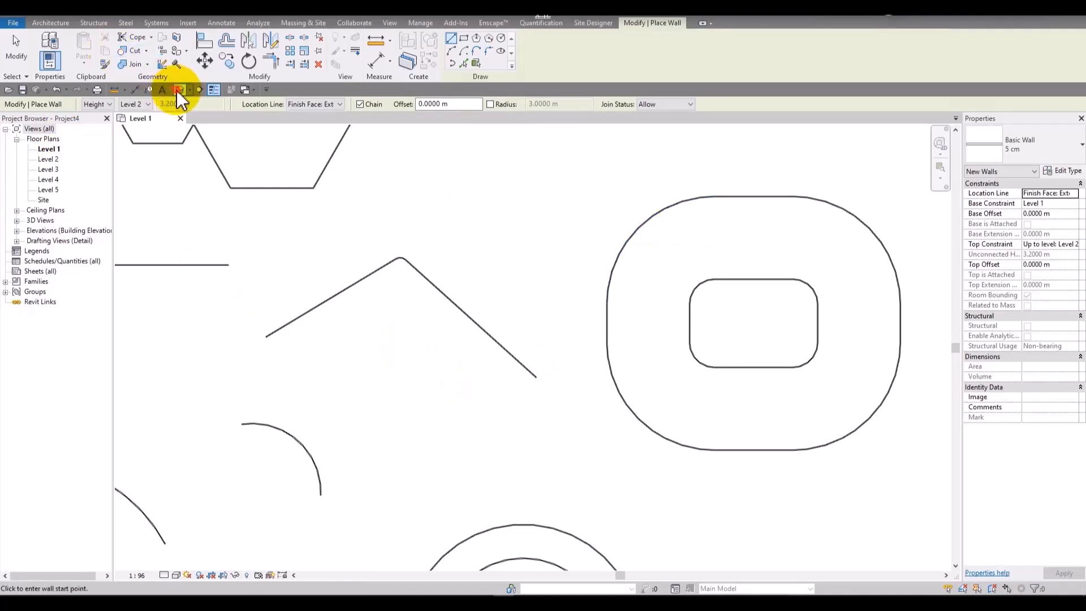
Step: Open the default 3D view, set its visual style to Hidden Line, and exit wall placement
{"action": "left_click", "coordinate": [179, 90]}
{"action": "scroll", "coordinate": [832, 325], "scroll_direction": "up", "scroll_amount": 2}
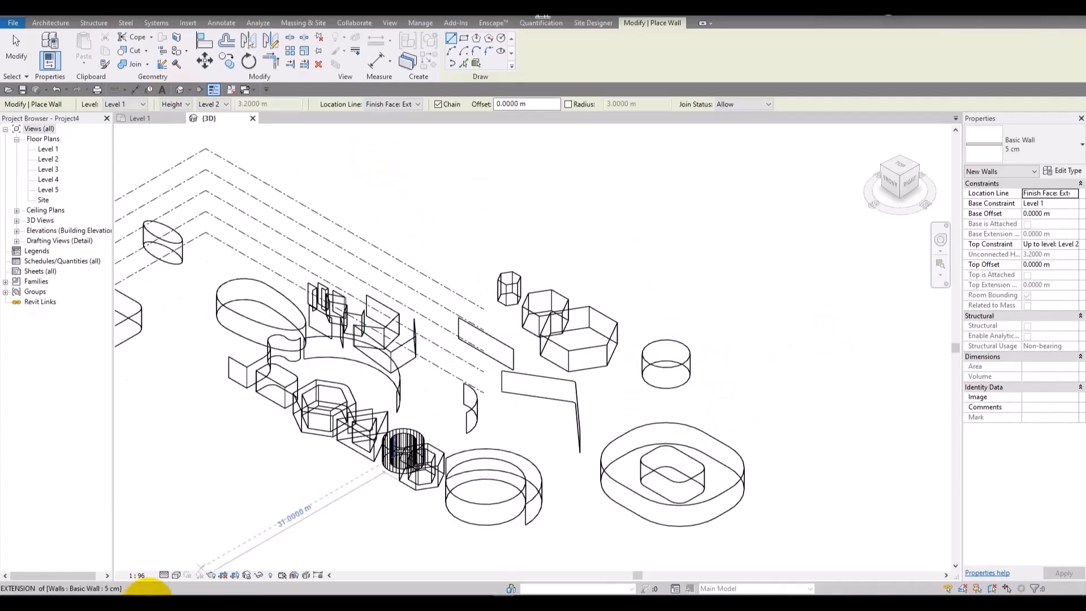
{"action": "left_click", "coordinate": [178, 576]}
{"action": "left_click", "coordinate": [199, 517]}
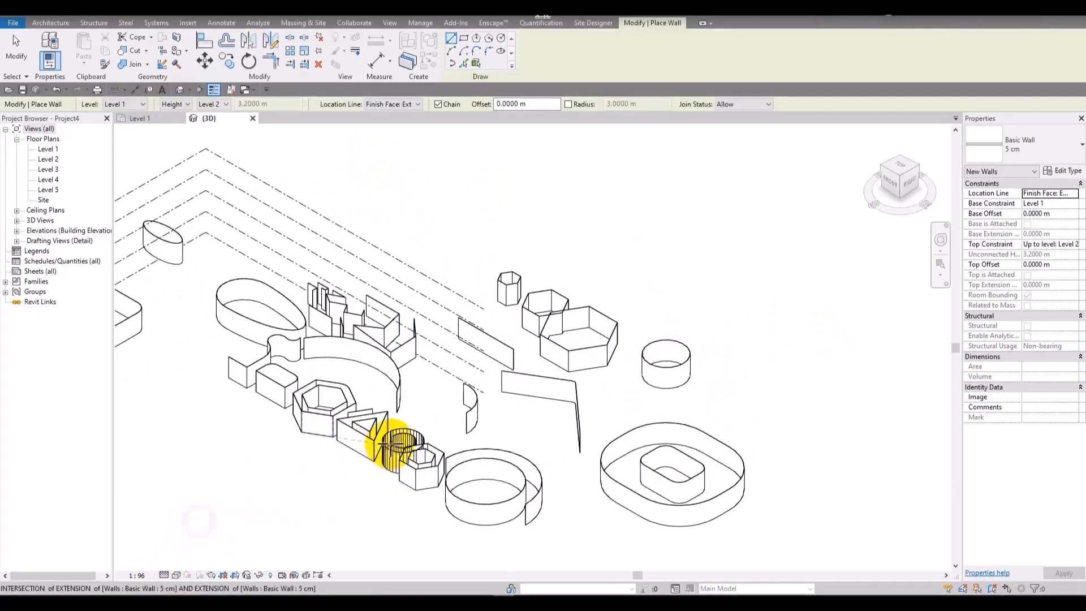
{"action": "middle_click_drag", "start_coordinate": [389, 444], "coordinate": [465, 395]}
{"action": "scroll", "coordinate": [298, 426], "scroll_direction": "down", "scroll_amount": 3}
{"action": "middle_click_drag", "start_coordinate": [322, 440], "coordinate": [431, 315], "text": "shift"}
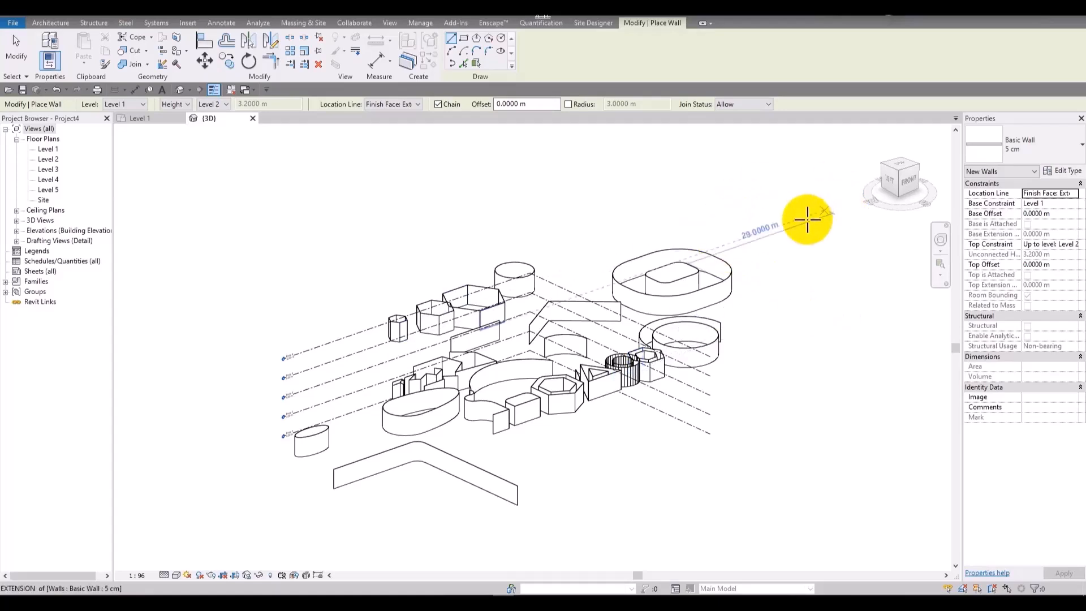
{"action": "key", "text": "Escape"}
{"action": "key", "text": "Escape"}
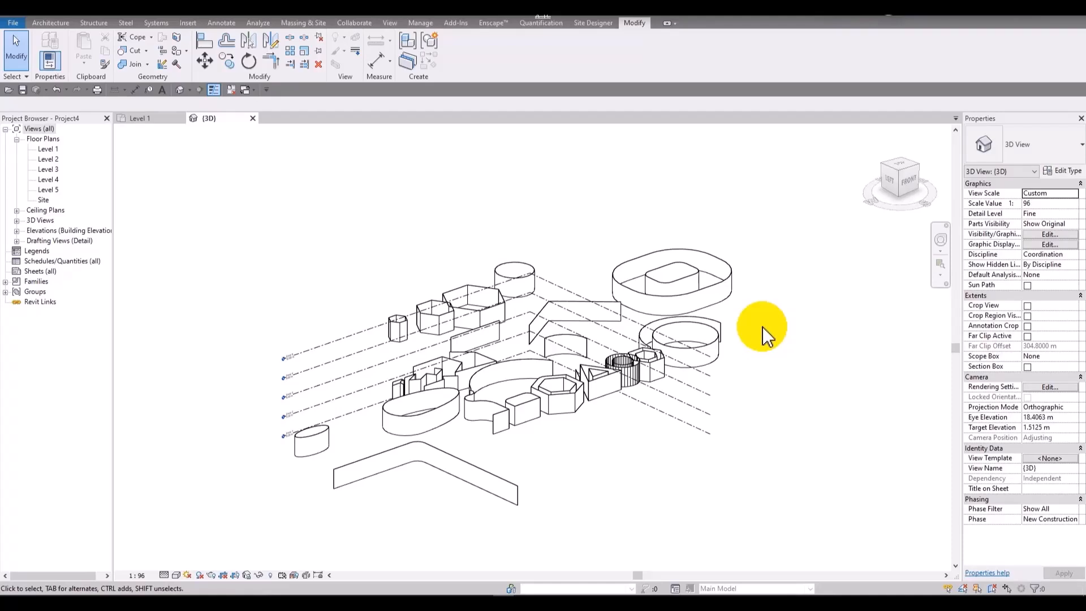
Step: Examine the walls in the 3D view, selecting the front wall of the small rounded rectangle to check its properties
{"action": "scroll", "coordinate": [419, 486], "scroll_direction": "up", "scroll_amount": 5}
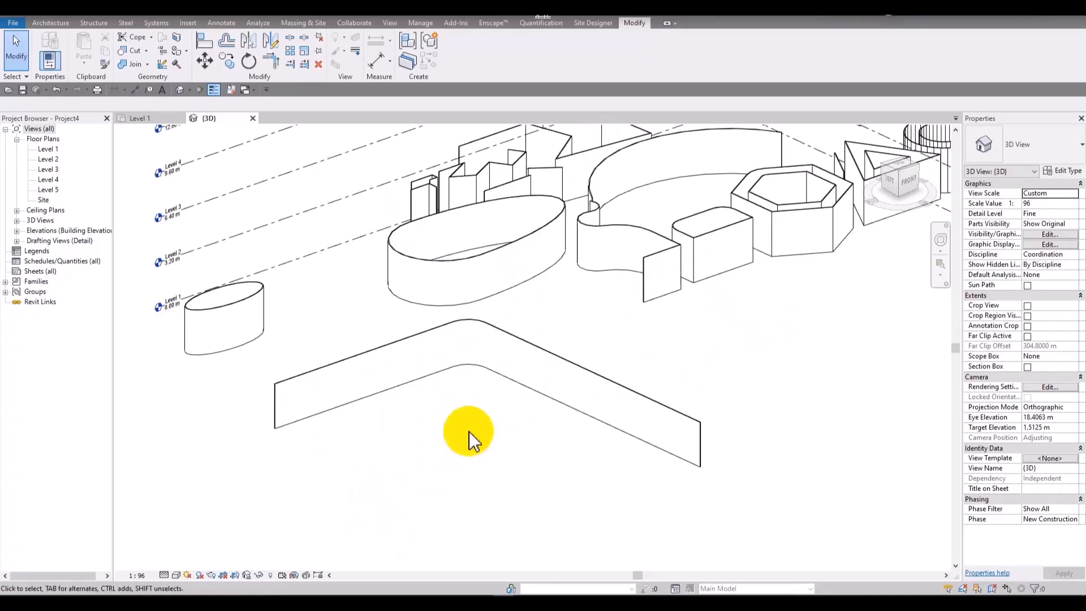
{"action": "middle_click_drag", "start_coordinate": [589, 310], "coordinate": [561, 358]}
{"action": "scroll", "coordinate": [526, 359], "scroll_direction": "down", "scroll_amount": 5}
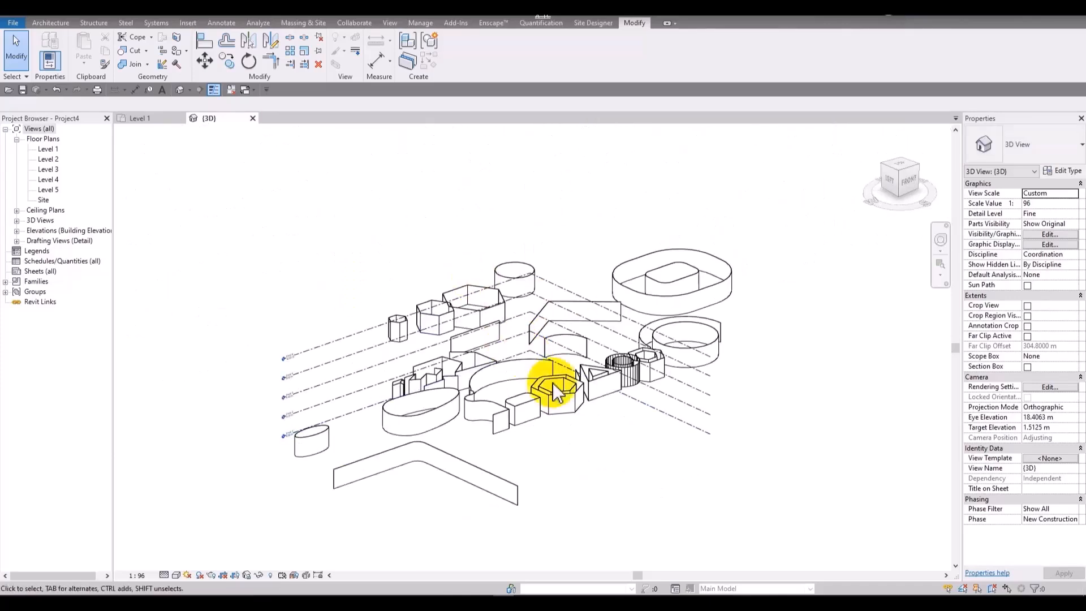
{"action": "middle_click_drag", "start_coordinate": [540, 446], "coordinate": [531, 477]}
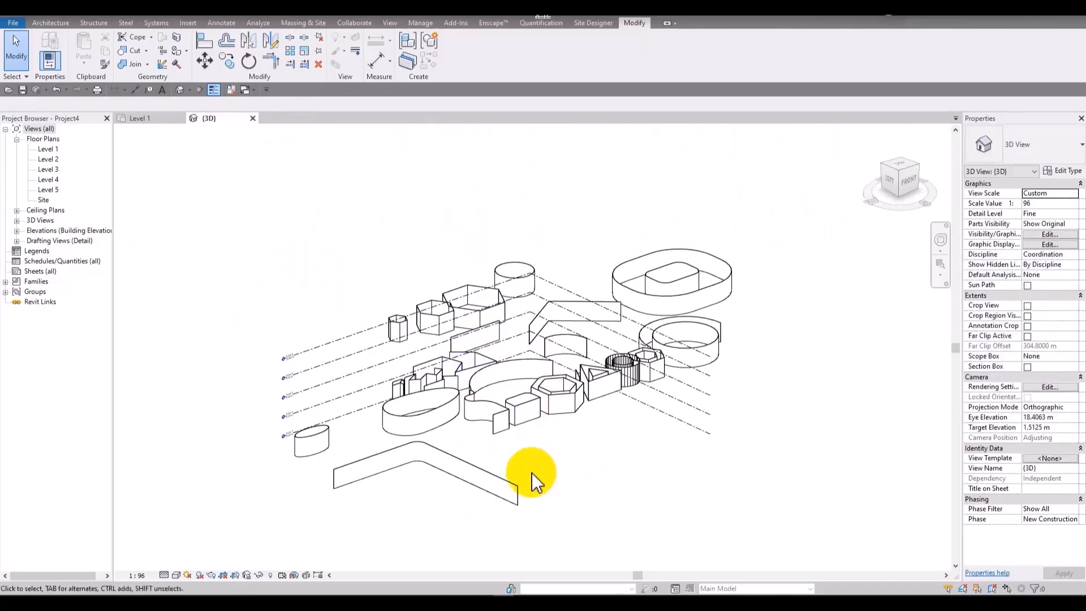
{"action": "left_click", "coordinate": [526, 407]}
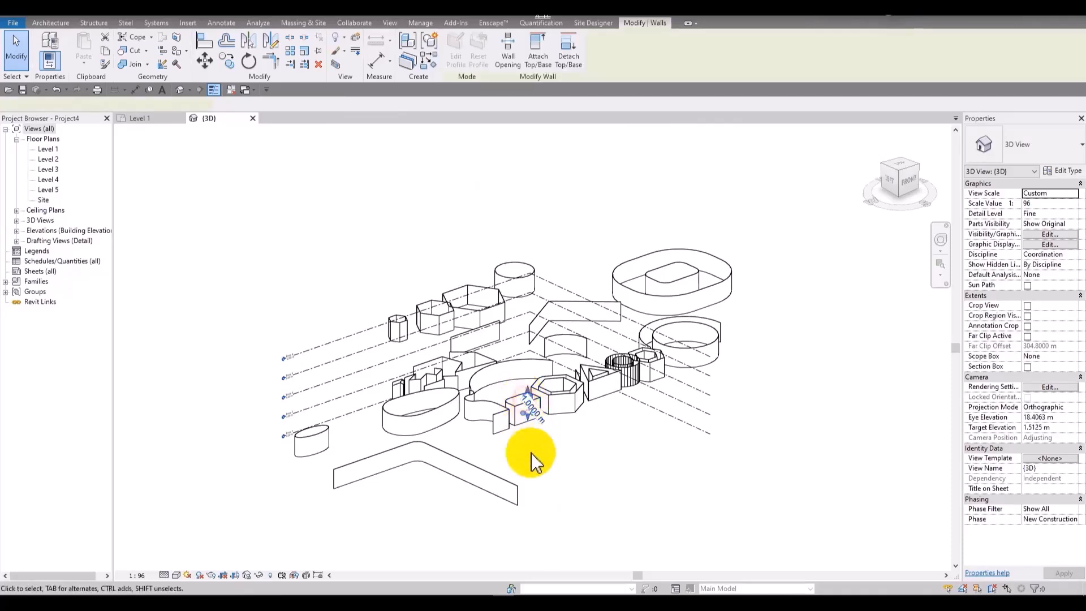
{"action": "scroll", "coordinate": [523, 404], "scroll_direction": "up", "scroll_amount": 5}
{"action": "left_click", "coordinate": [509, 433]}
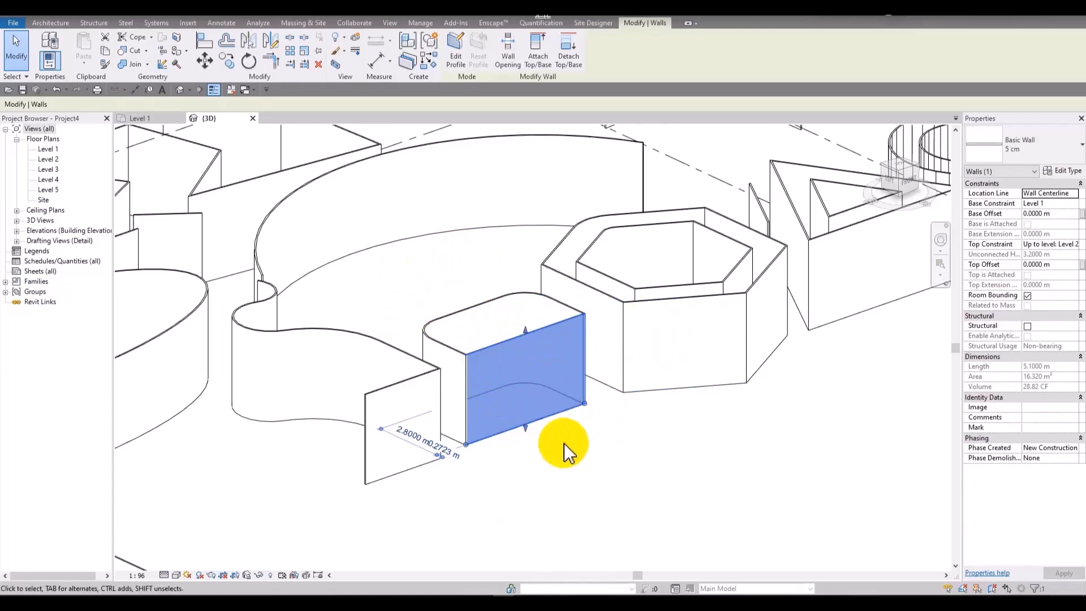
{"action": "scroll", "coordinate": [440, 327], "scroll_direction": "down", "scroll_amount": 4}
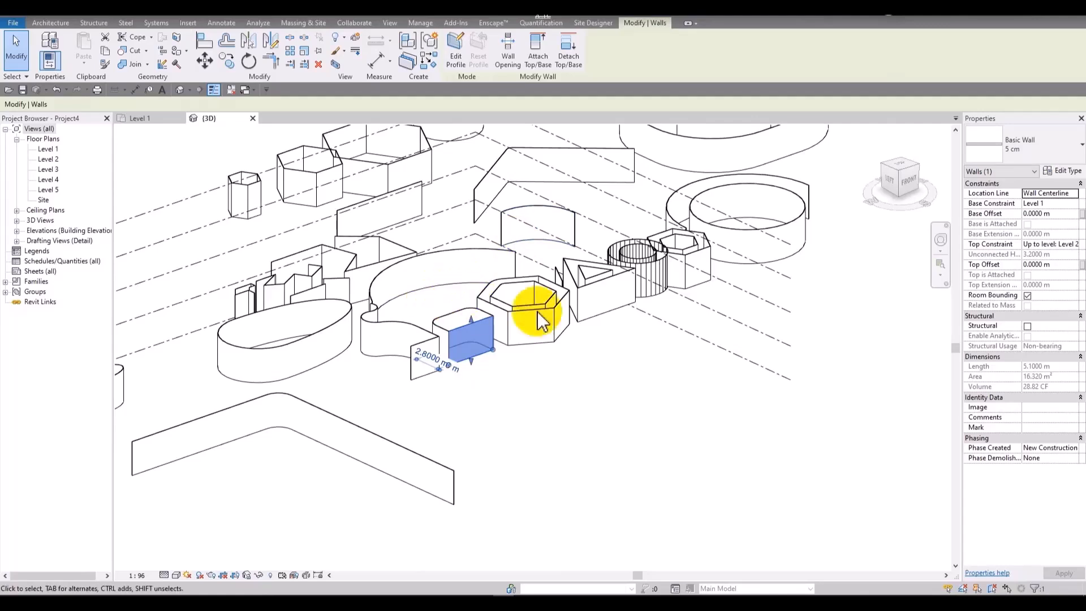
{"action": "left_click", "coordinate": [492, 379]}
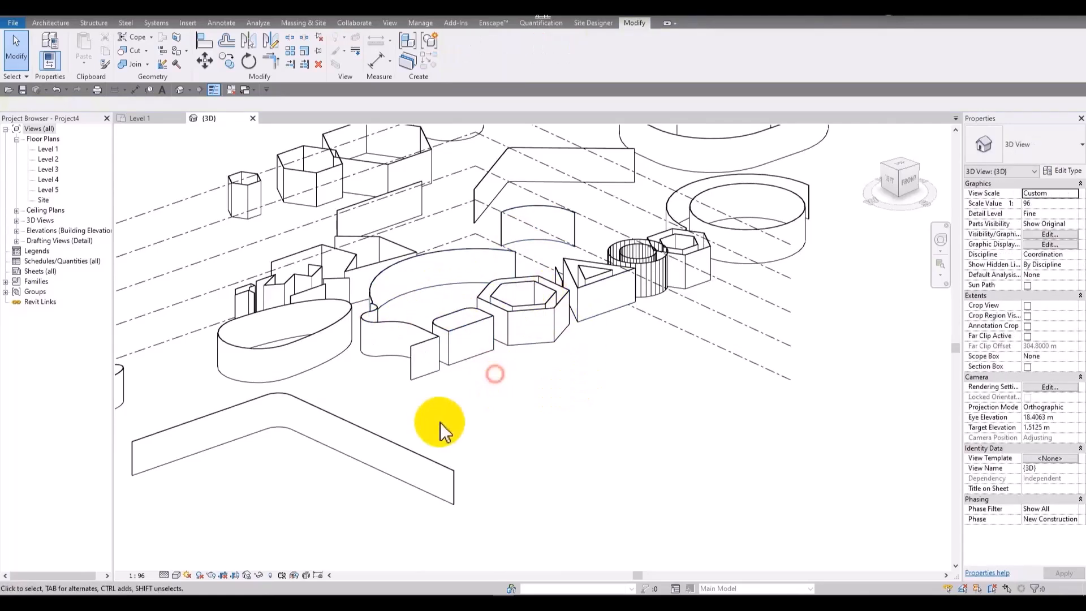
Step: Try selection boxes in both directions around the foreground walls in the 3D view
{"action": "left_click_drag", "start_coordinate": [530, 356], "coordinate": [434, 428]}
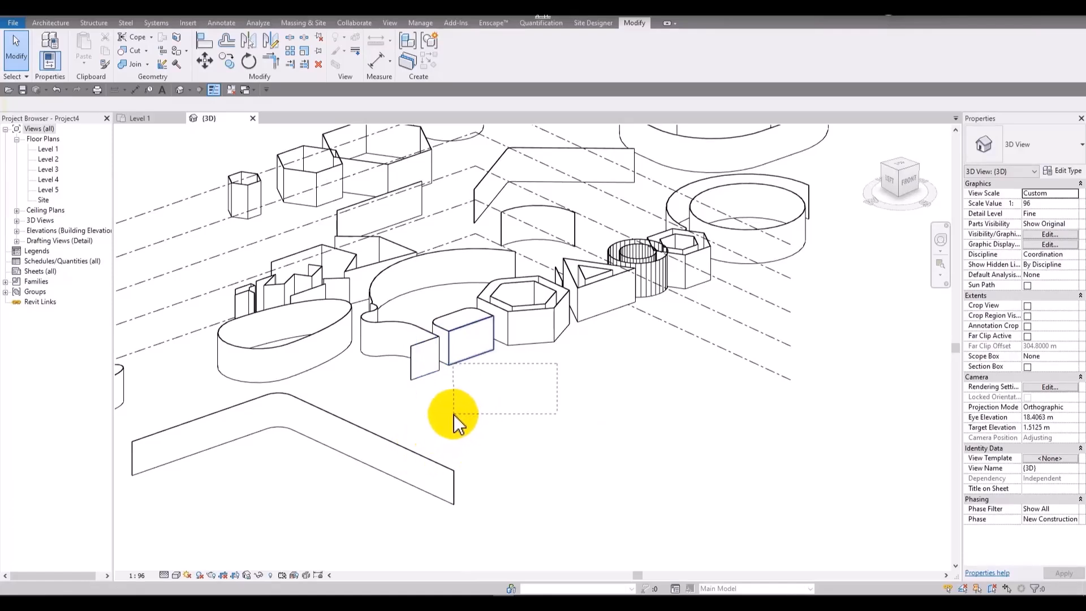
{"action": "left_click_drag", "start_coordinate": [453, 414], "coordinate": [453, 417]}
{"action": "left_click", "coordinate": [453, 416]}
{"action": "middle_click_drag", "start_coordinate": [453, 417], "coordinate": [608, 333]}
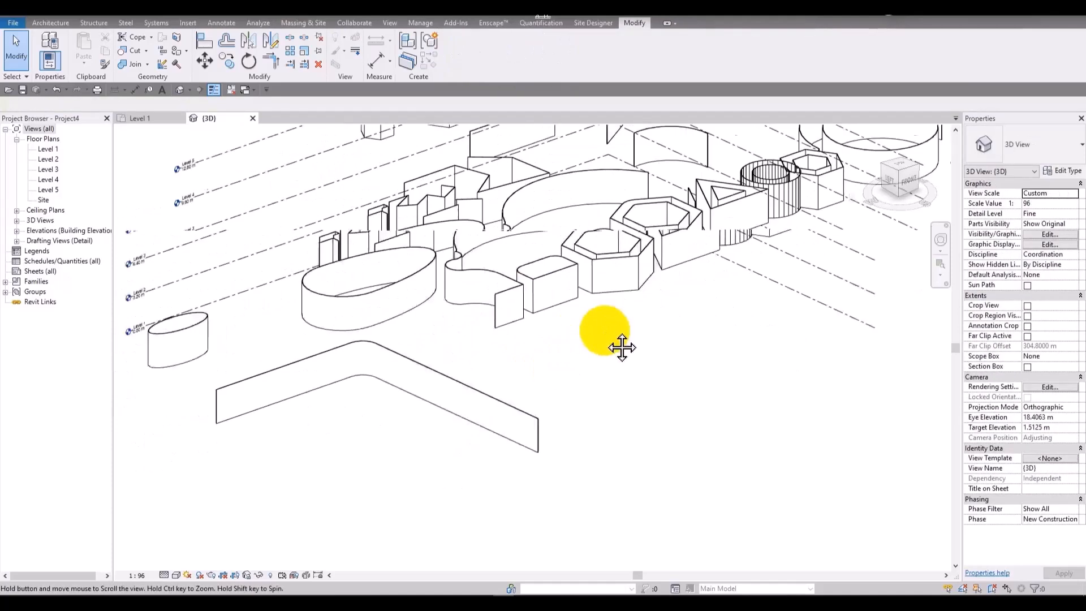
{"action": "left_click_drag", "start_coordinate": [290, 291], "coordinate": [409, 397]}
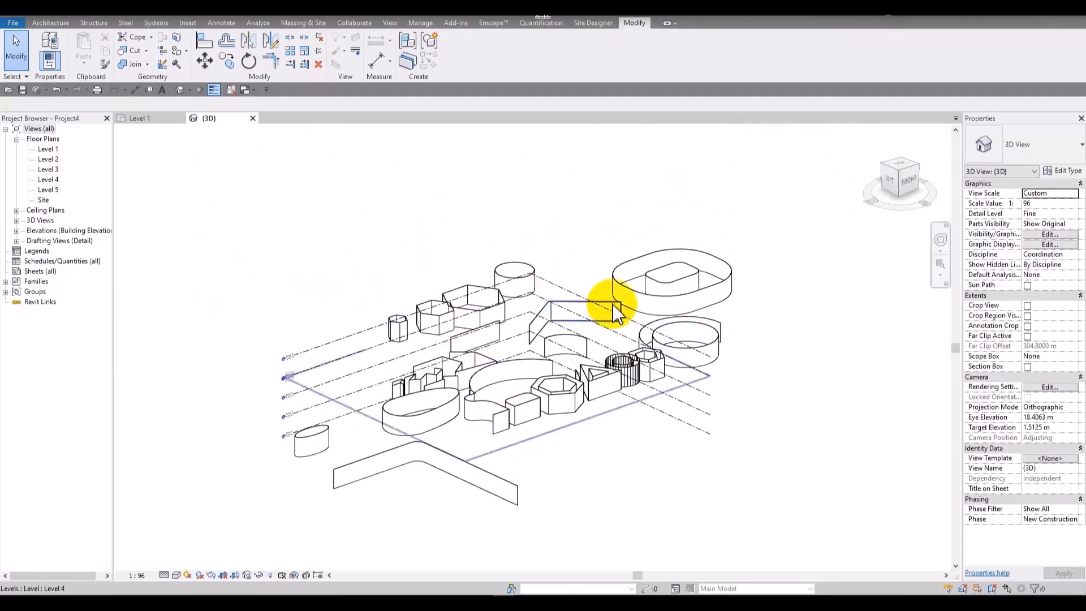
Step: Hide the Levels annotation category in the 3D view's Visibility/Graphic Overrides
{"action": "key", "text": "g"}
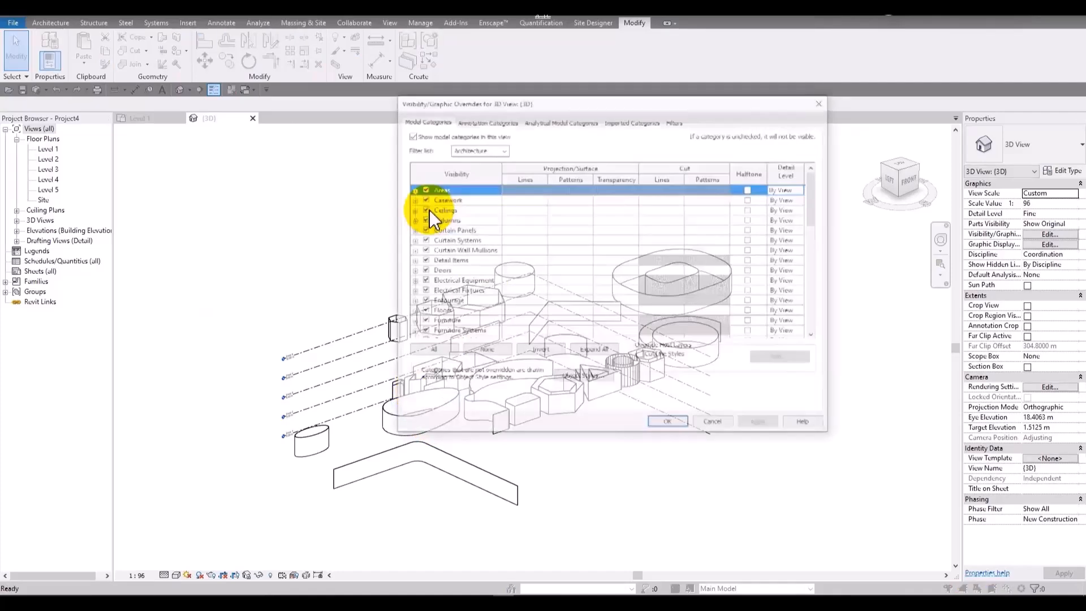
{"action": "left_click", "coordinate": [486, 120]}
{"action": "left_click", "coordinate": [462, 270]}
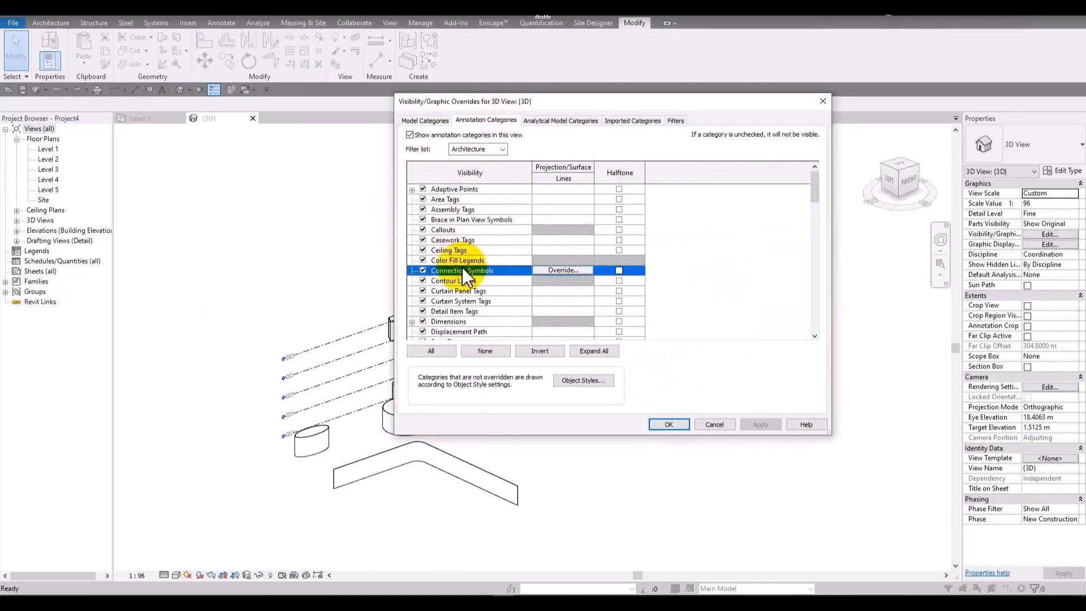
{"action": "key", "text": "l"}
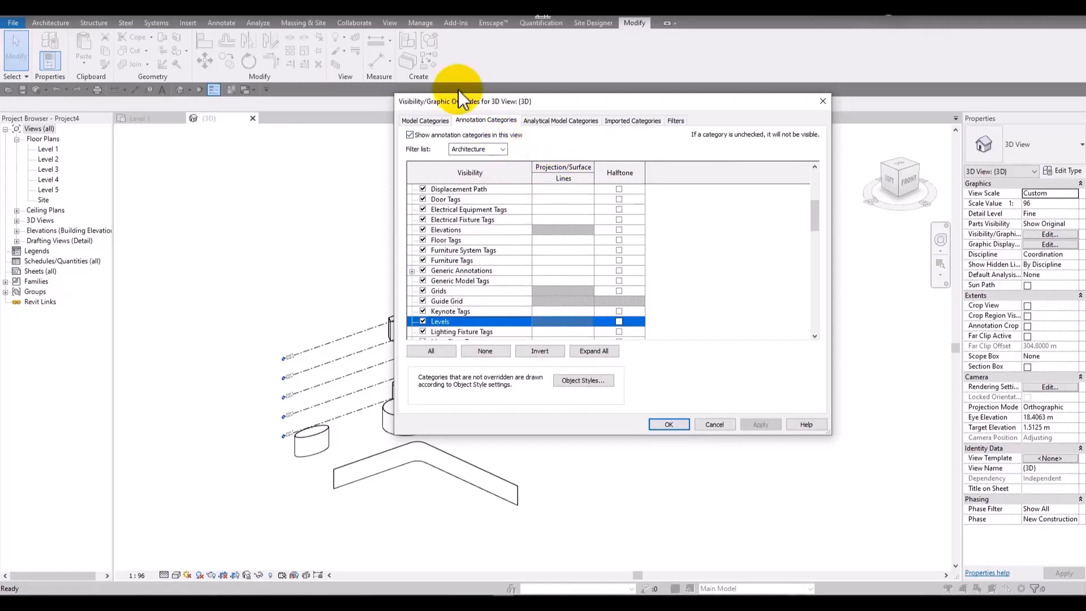
{"action": "left_click", "coordinate": [668, 424]}
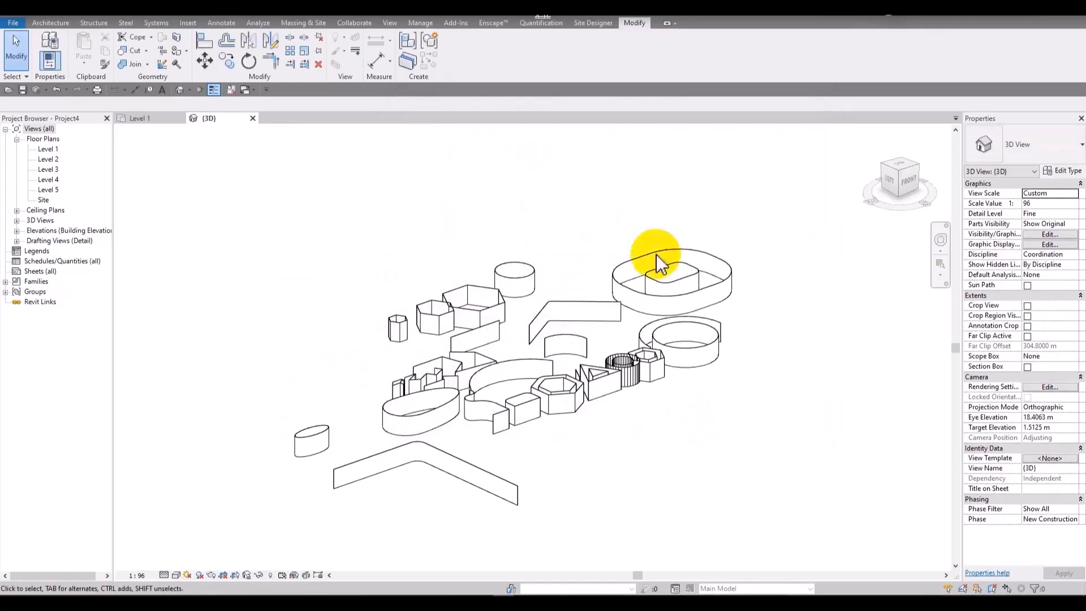
Step: Delete the straight wall segment on the near side of the rounded corner in the foreground bent wall
{"action": "middle_click_drag", "start_coordinate": [487, 175], "coordinate": [475, 169]}
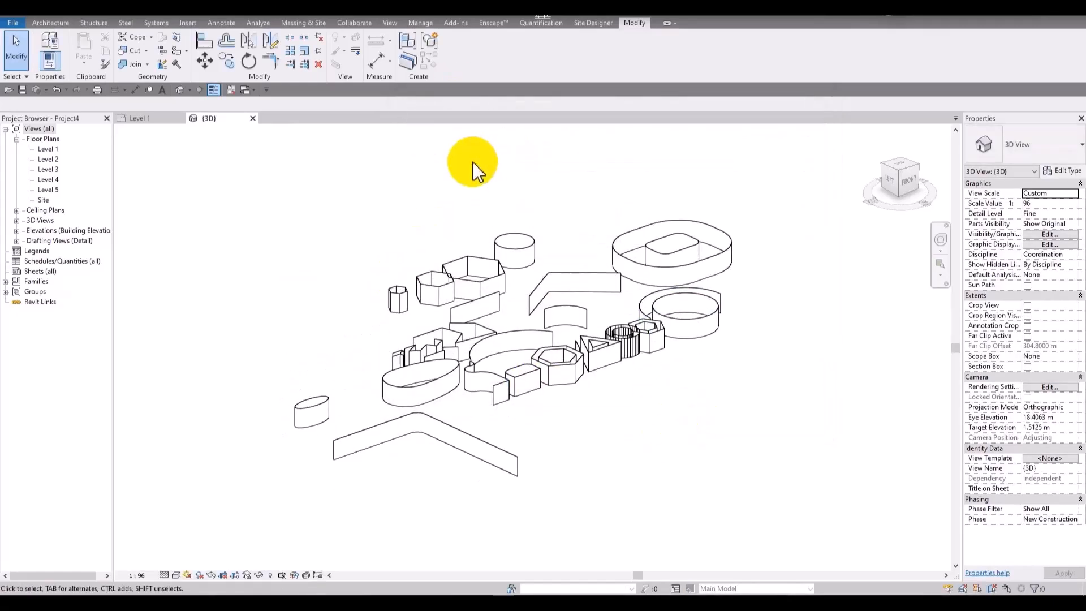
{"action": "scroll", "coordinate": [852, 434], "scroll_direction": "up", "scroll_amount": 3}
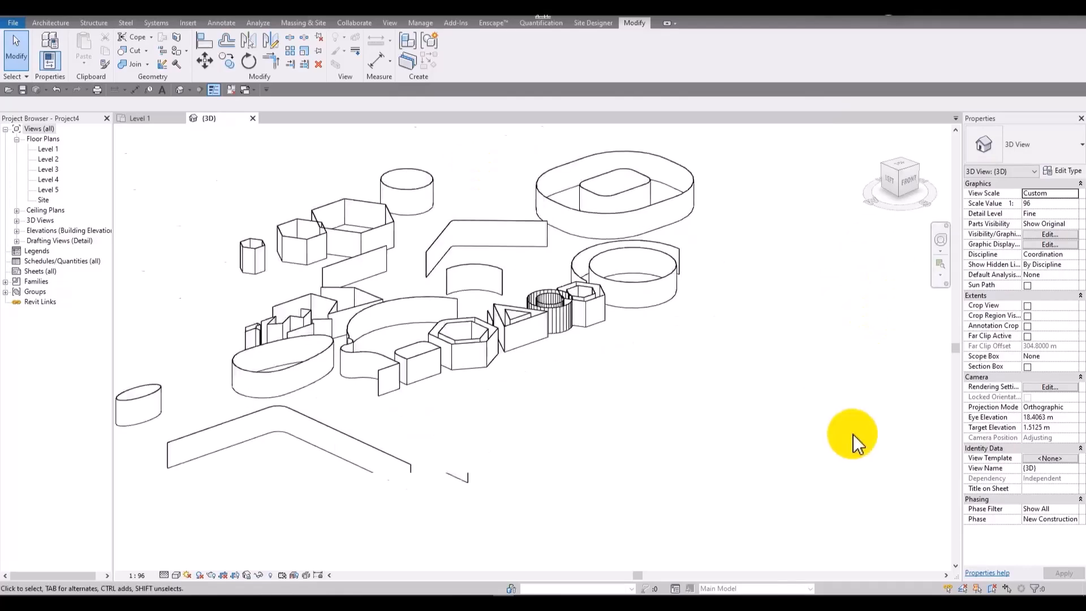
{"action": "middle_click_drag", "start_coordinate": [515, 325], "coordinate": [882, 300]}
{"action": "left_click_drag", "start_coordinate": [484, 387], "coordinate": [335, 522]}
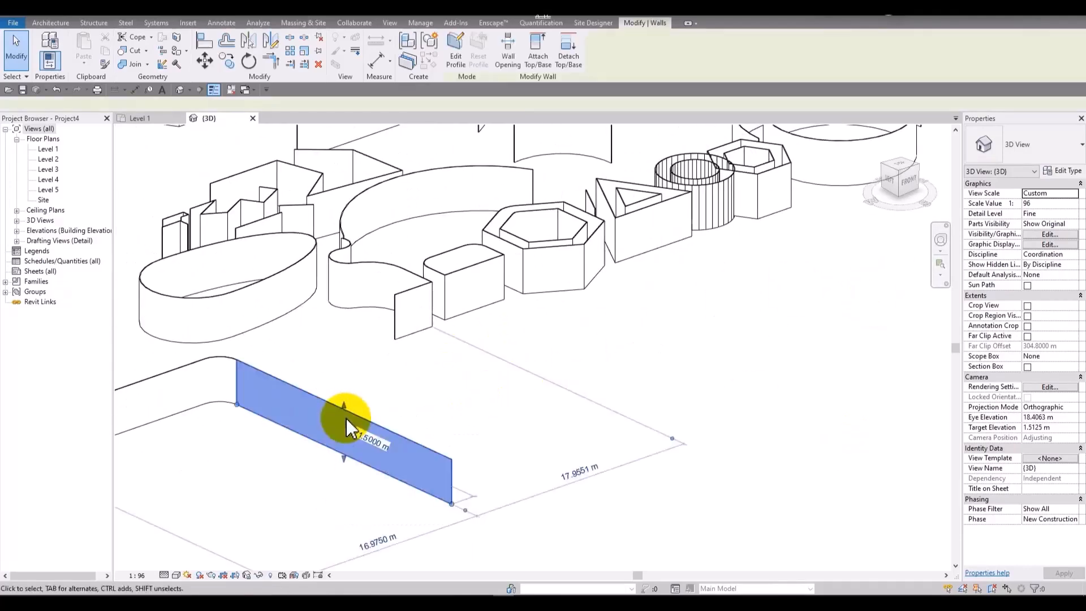
{"action": "scroll", "coordinate": [464, 364], "scroll_direction": "down", "scroll_amount": 3}
{"action": "key", "text": "Delete"}
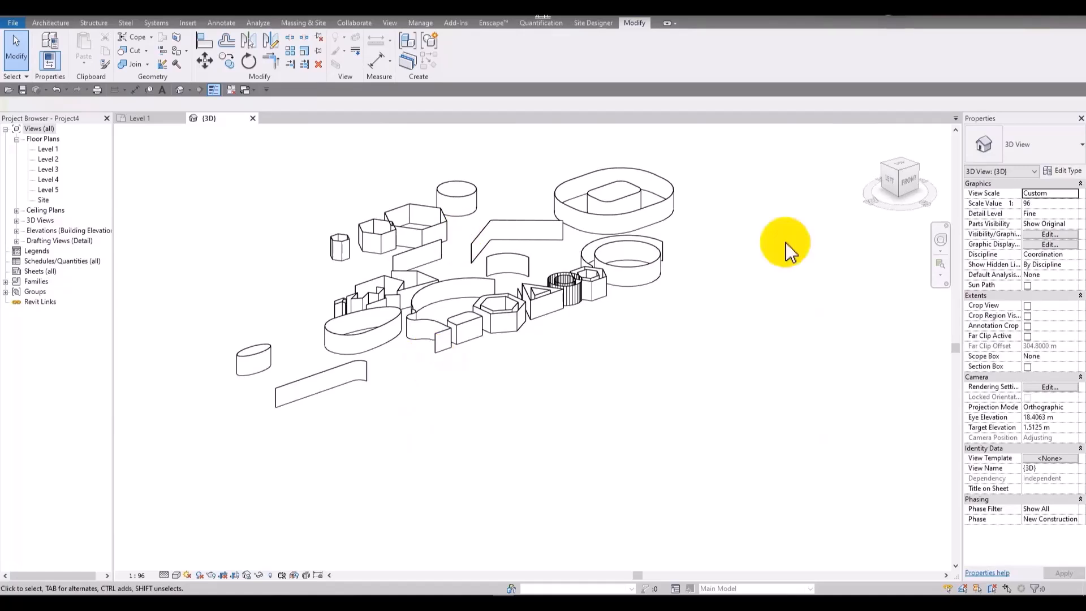
Step: Select all the walls in the 3D view with one selection box and clear the selection
{"action": "left_click_drag", "start_coordinate": [748, 146], "coordinate": [196, 472]}
{"action": "left_click", "coordinate": [820, 228]}
{"action": "middle_click_drag", "start_coordinate": [645, 220], "coordinate": [772, 286]}
{"action": "scroll", "coordinate": [773, 285], "scroll_direction": "up", "scroll_amount": 1}
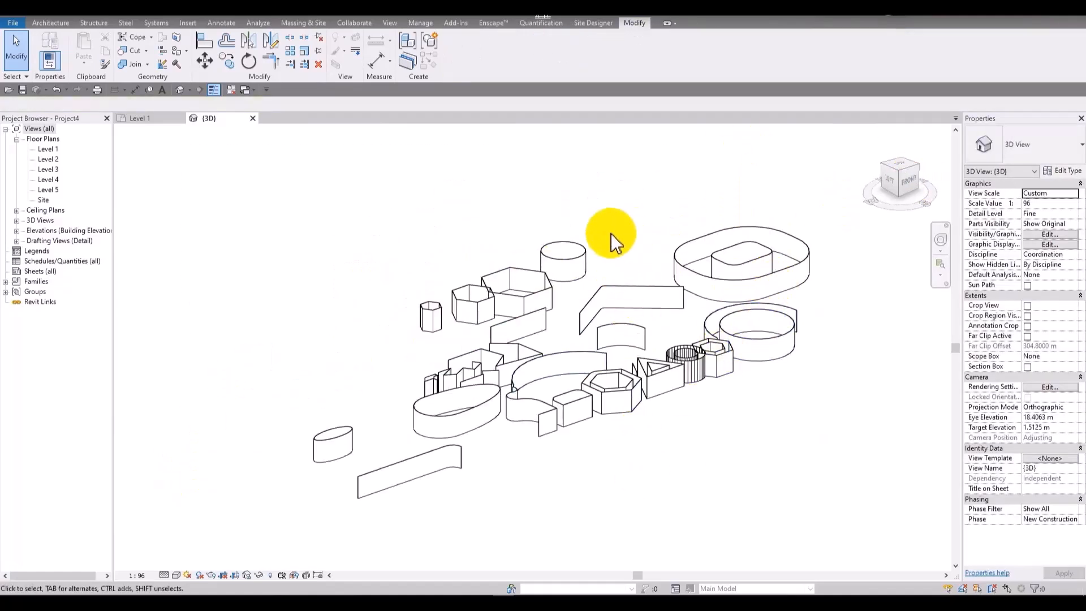
Step: Select all instances of the bent wall's type visible in the view, and bring up the context options for a large hexagon wall
{"action": "left_click", "coordinate": [636, 288]}
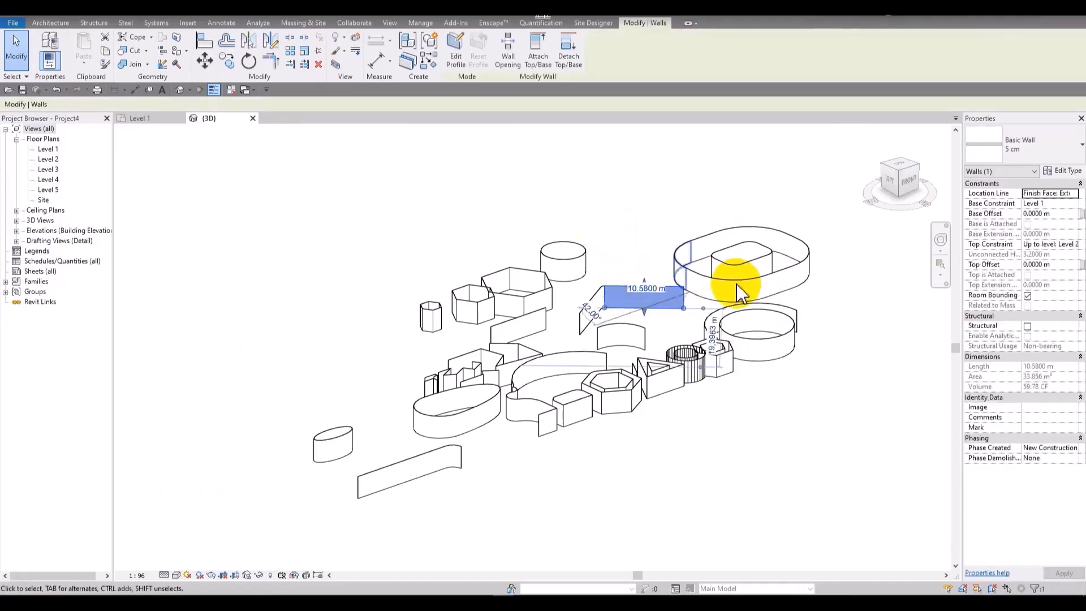
{"action": "right_click", "coordinate": [620, 307]}
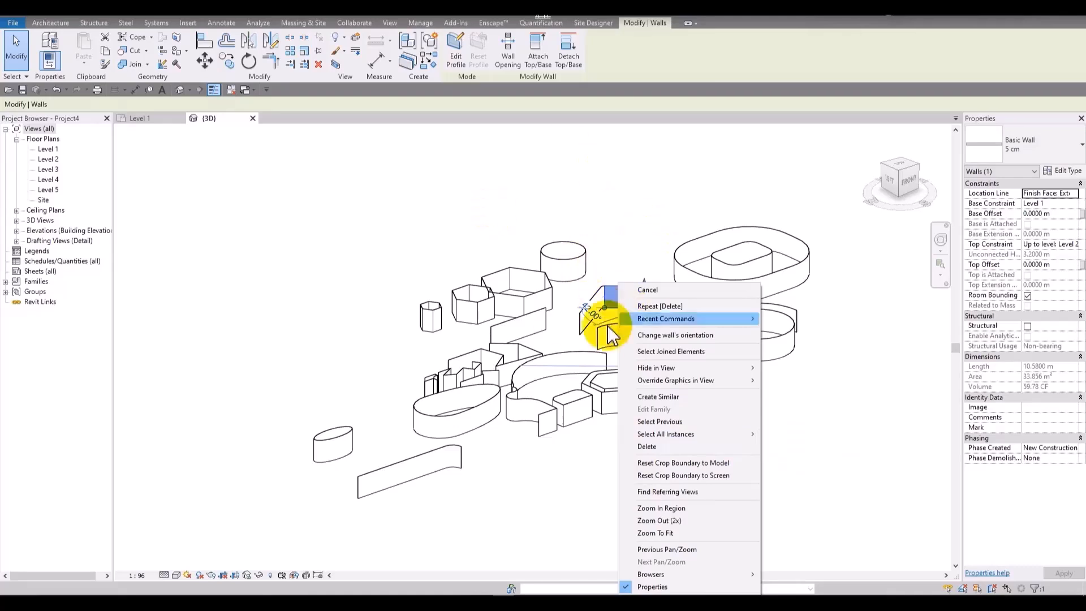
{"action": "mouse_move", "coordinate": [725, 440]}
{"action": "left_click", "coordinate": [798, 434]}
{"action": "left_click", "coordinate": [526, 277]}
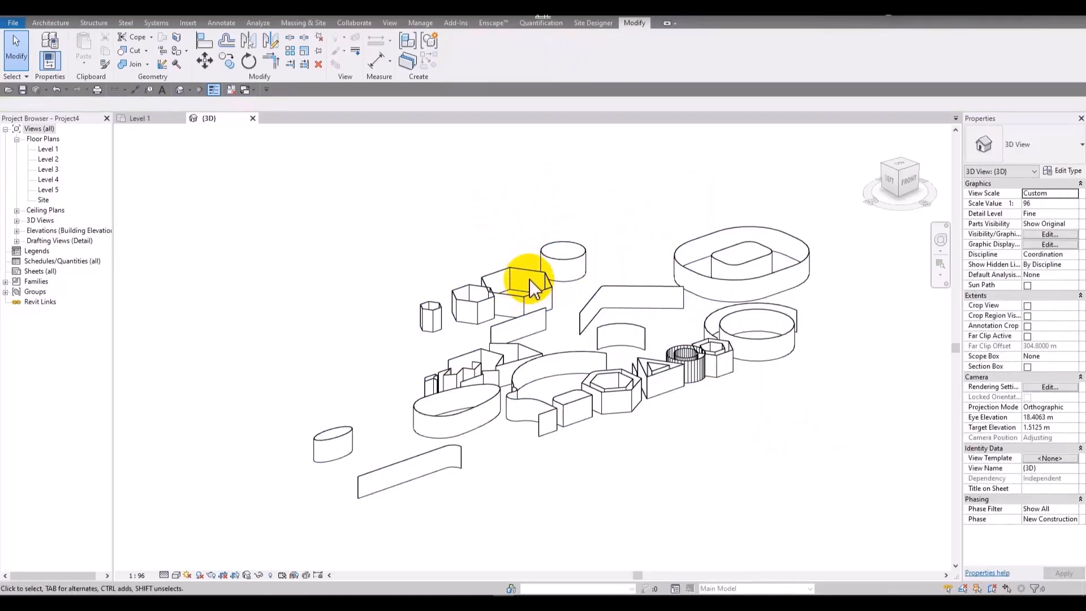
{"action": "left_click", "coordinate": [526, 276]}
{"action": "right_click", "coordinate": [528, 271]}
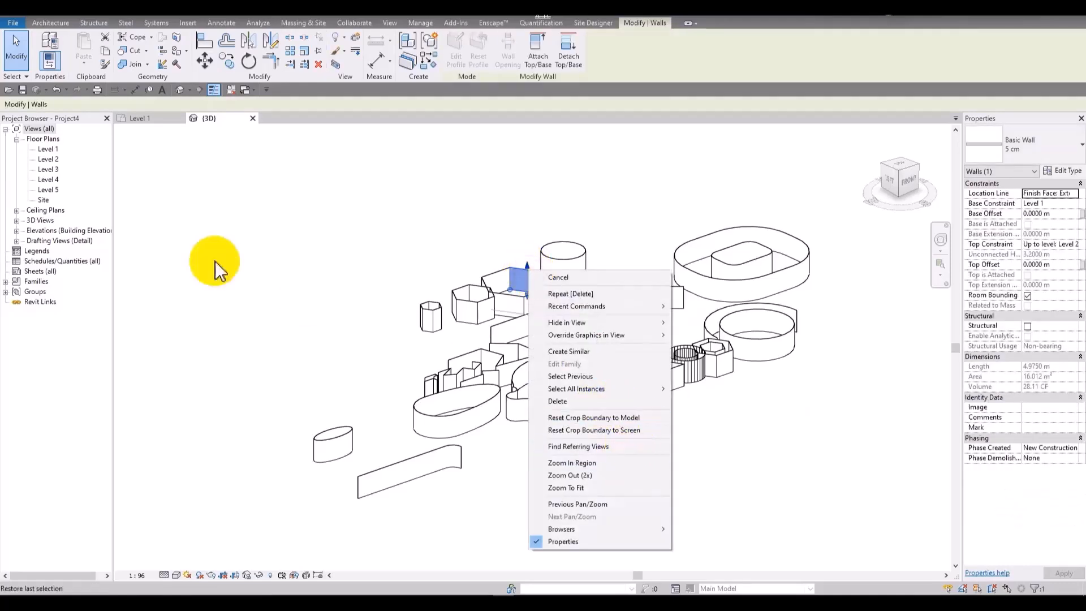
Step: Cut the walls in the 3D view from the large double oval enclosure down to the double hexagon, using one crossing selection
{"action": "left_click", "coordinate": [48, 148]}
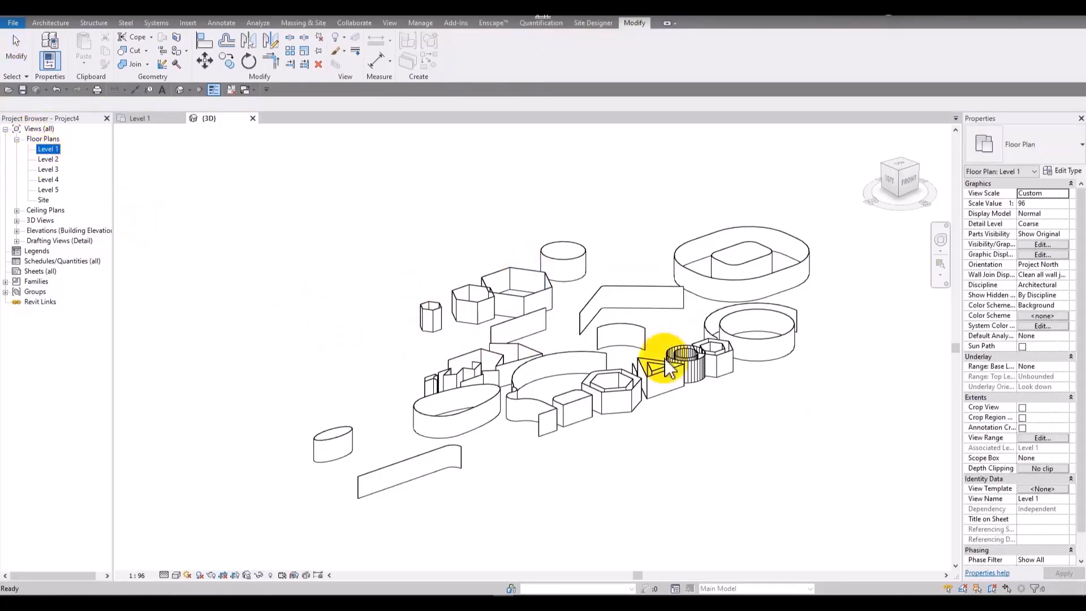
{"action": "left_click", "coordinate": [835, 197]}
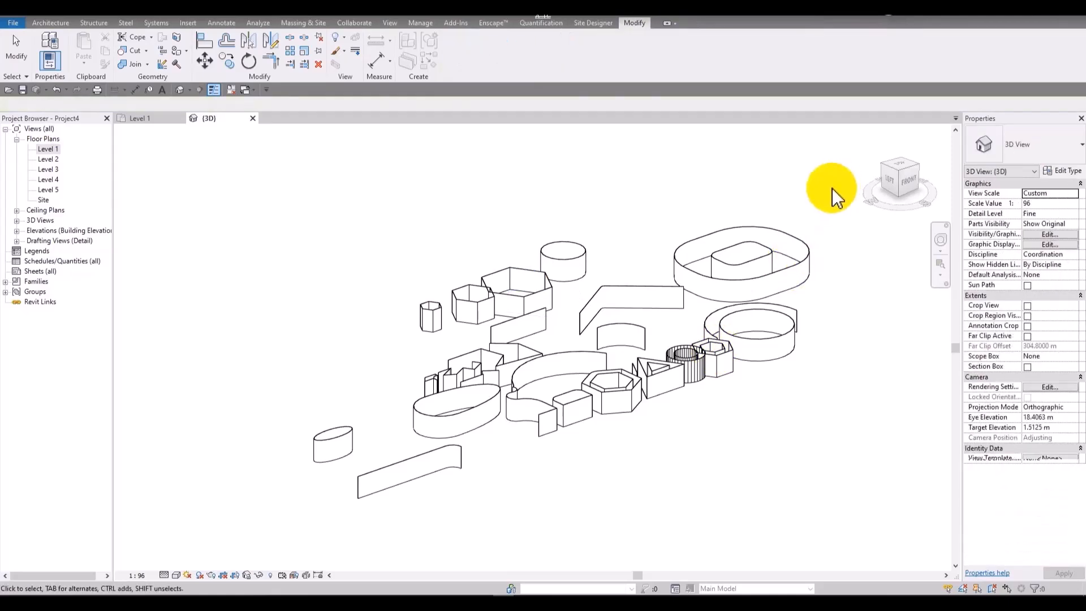
{"action": "left_click_drag", "start_coordinate": [830, 189], "coordinate": [614, 438]}
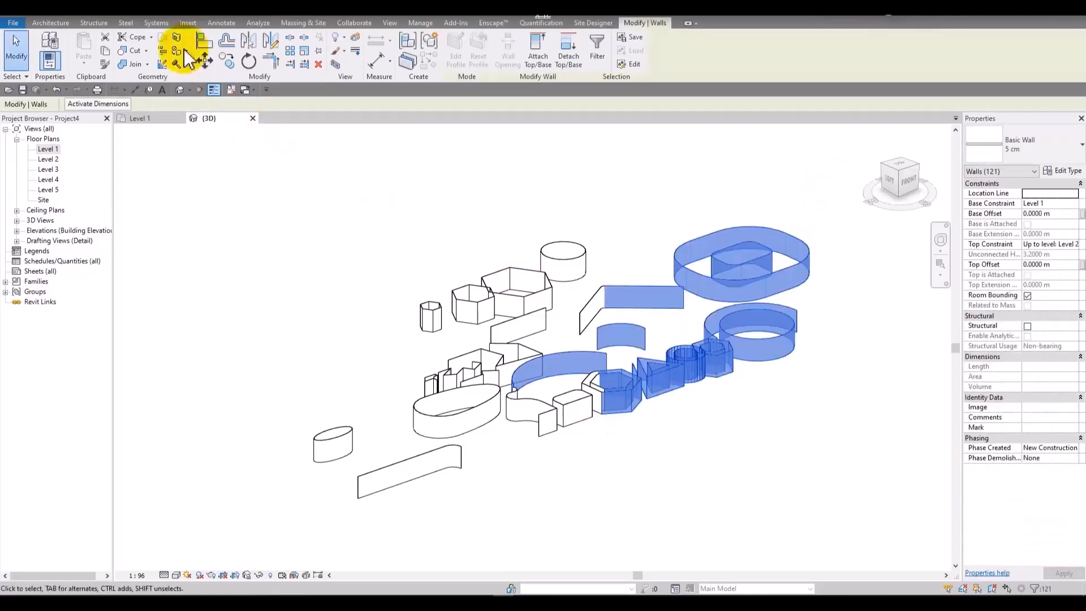
{"action": "left_click", "coordinate": [105, 38]}
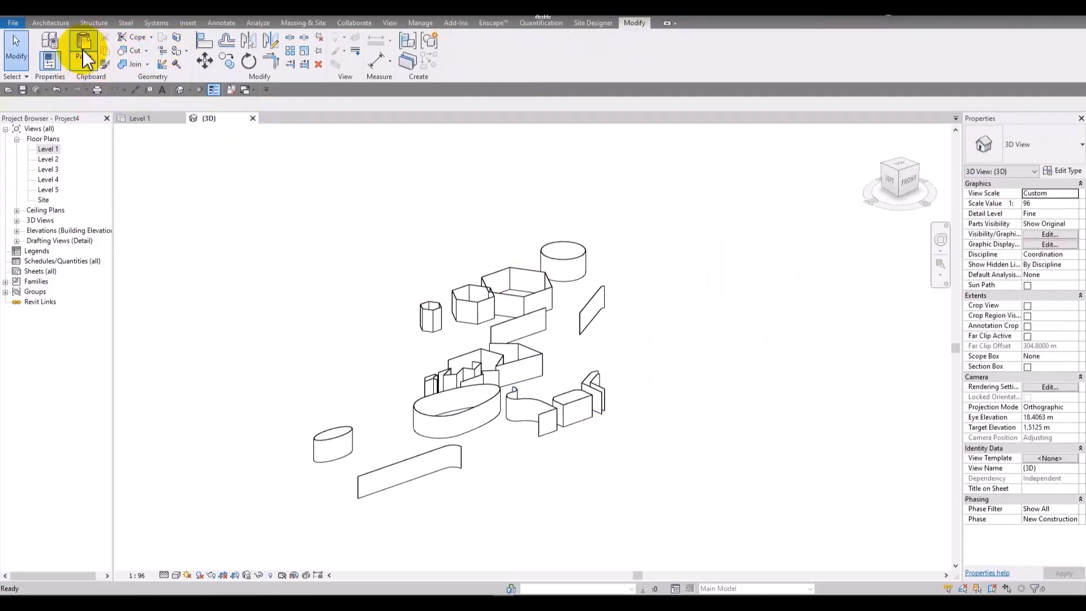
Step: Paste the cut walls aligned to Level 4, clear the selection and inspect the two wall groups from the side
{"action": "left_click", "coordinate": [84, 56]}
{"action": "left_click", "coordinate": [145, 103]}
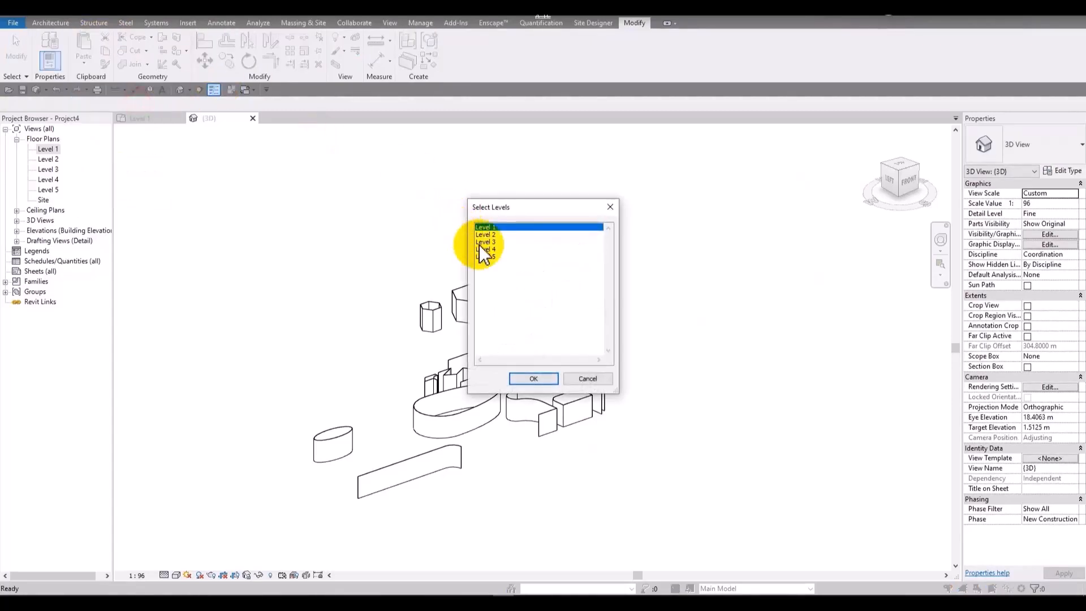
{"action": "left_click", "coordinate": [482, 249]}
{"action": "left_click", "coordinate": [556, 375]}
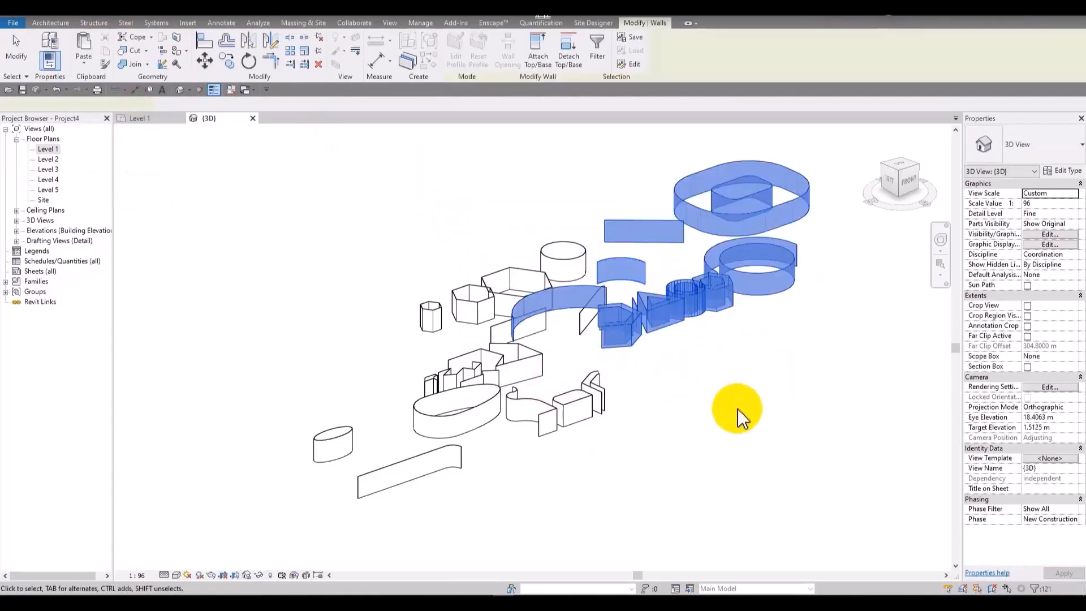
{"action": "left_click", "coordinate": [625, 498]}
{"action": "middle_click_drag", "start_coordinate": [626, 497], "coordinate": [655, 376], "text": "shift"}
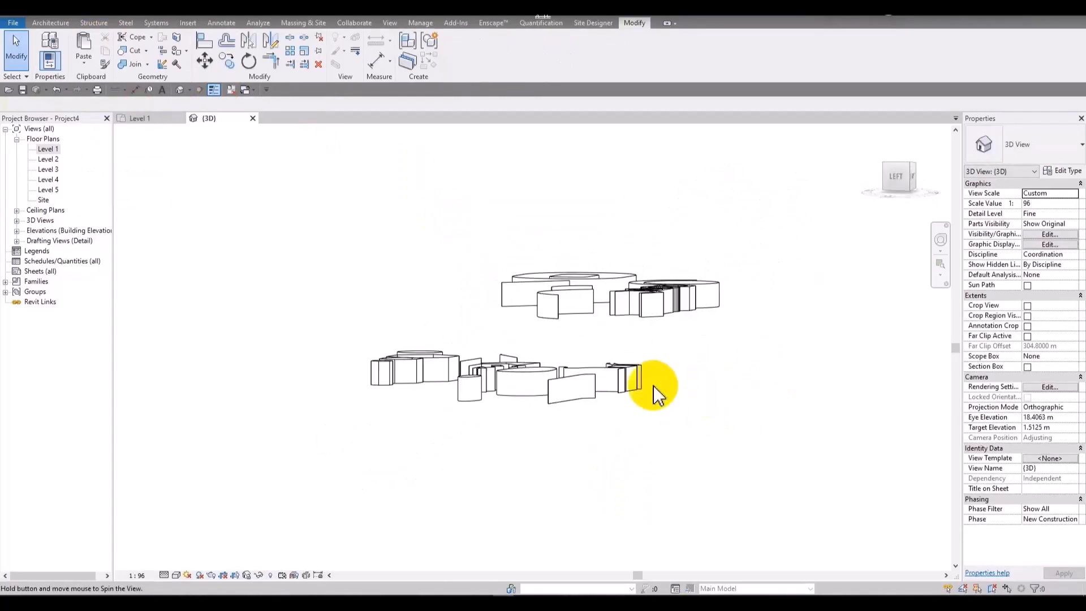
Step: In the Level 1 plan, select all wall instances visible in the view and delete them
{"action": "double_click", "coordinate": [50, 149]}
{"action": "scroll", "coordinate": [479, 253], "scroll_direction": "down", "scroll_amount": 2}
{"action": "left_click_drag", "start_coordinate": [535, 160], "coordinate": [292, 391]}
{"action": "scroll", "coordinate": [380, 315], "scroll_direction": "up", "scroll_amount": 5}
{"action": "right_click", "coordinate": [392, 301]}
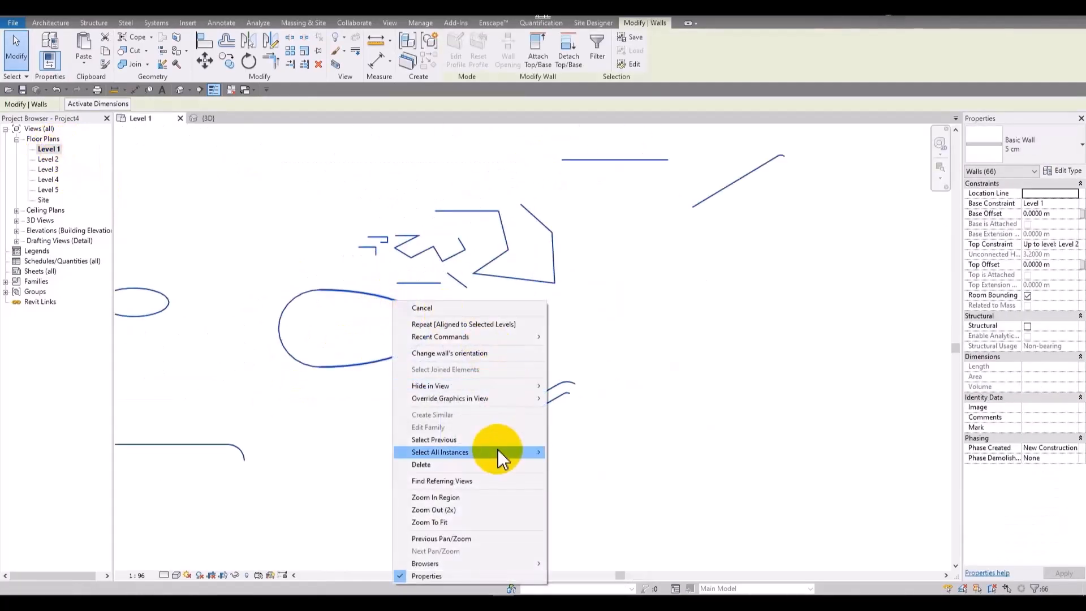
{"action": "mouse_move", "coordinate": [514, 452]}
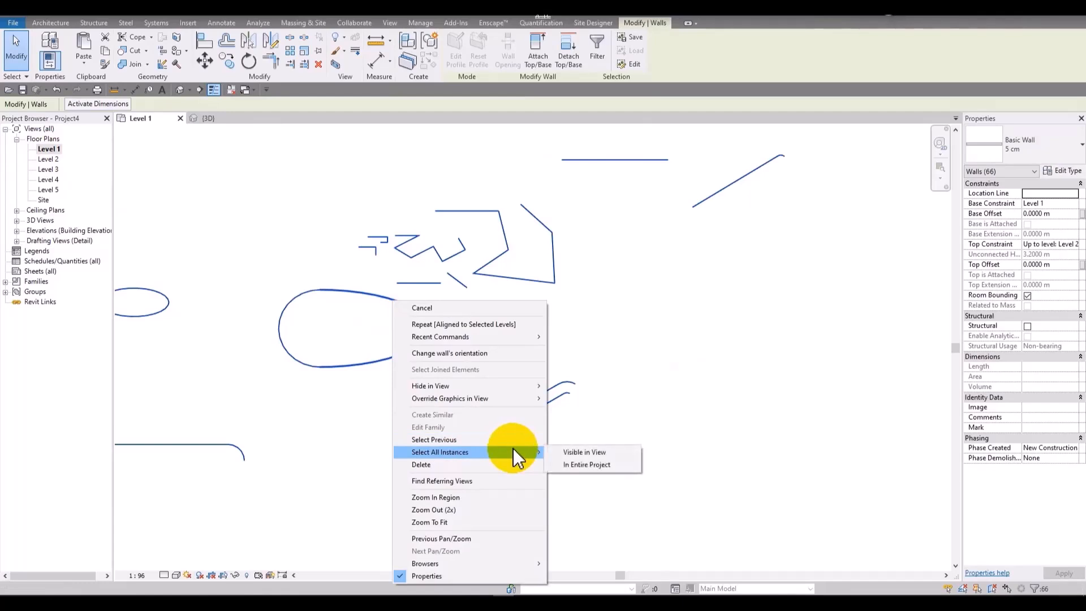
{"action": "left_click", "coordinate": [606, 462]}
{"action": "scroll", "coordinate": [565, 342], "scroll_direction": "down", "scroll_amount": 3}
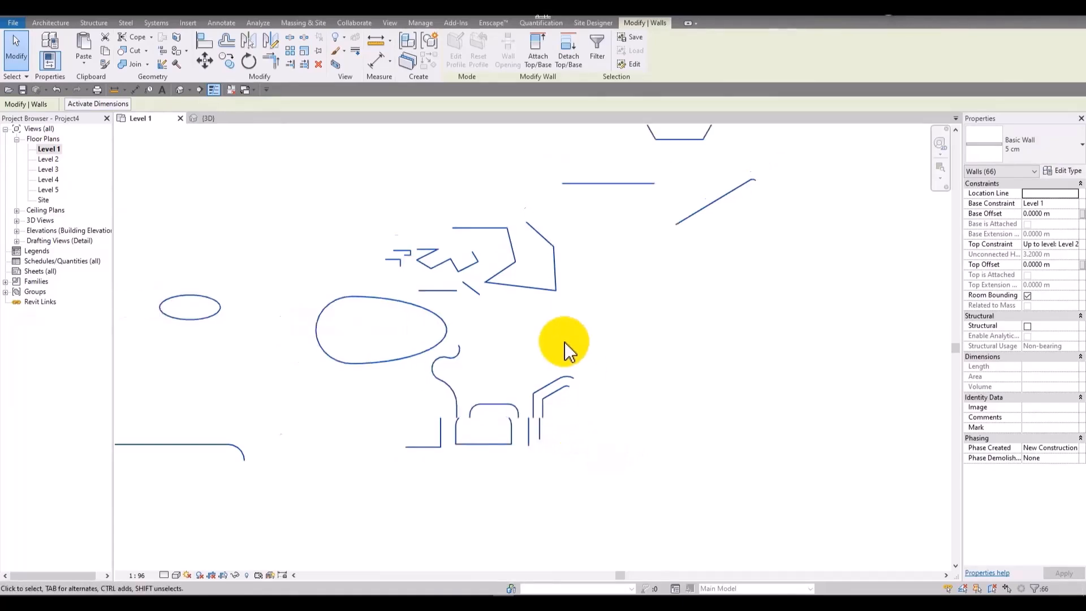
{"action": "key", "text": "Delete"}
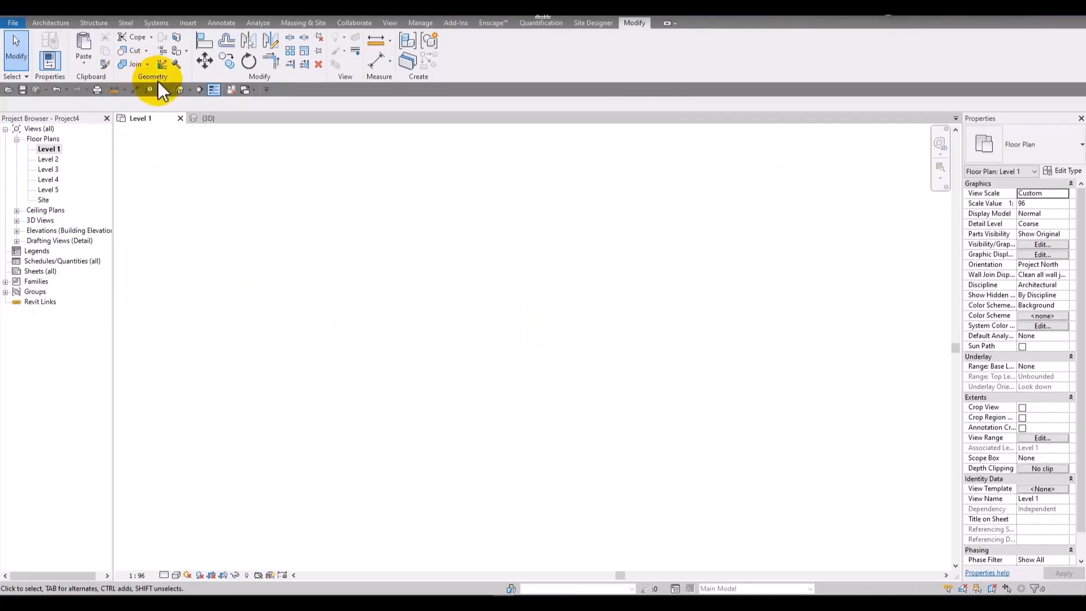
Step: Check the remaining walls in the 3D view and undo the deletion of the Level 1 walls
{"action": "left_click", "coordinate": [178, 90]}
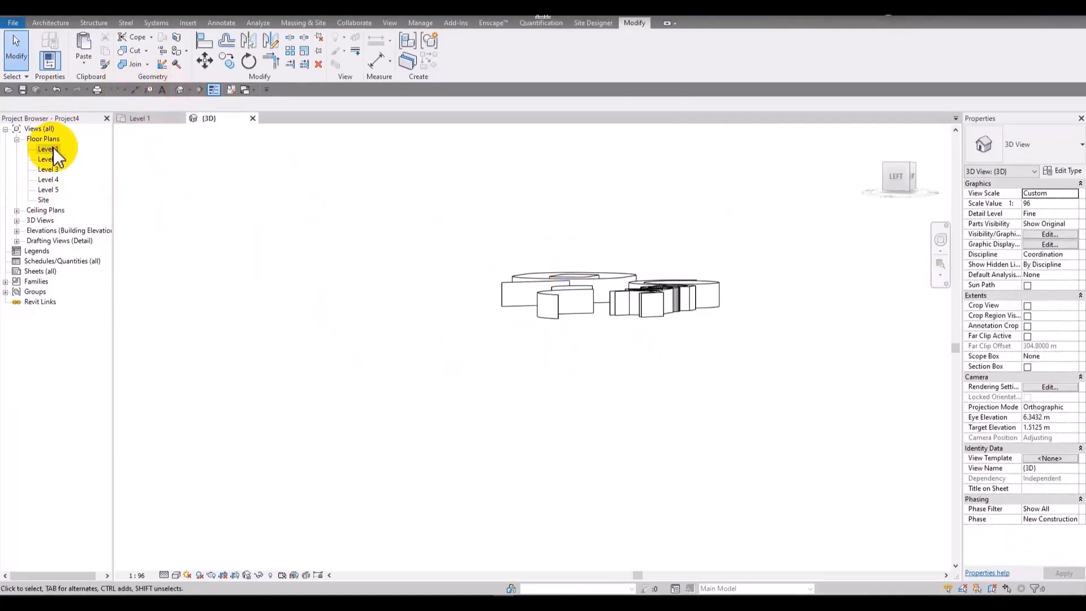
{"action": "key", "text": "ctrl+z"}
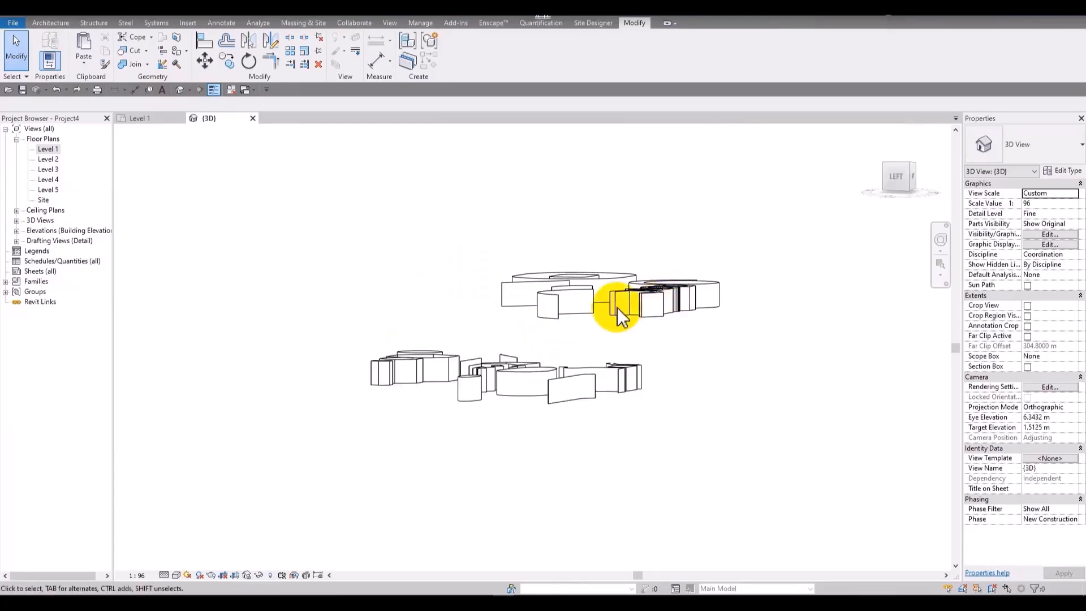
Step: From a large hexagon wall in the Level 1 plan, select all instances in the entire project and delete them
{"action": "double_click", "coordinate": [48, 149]}
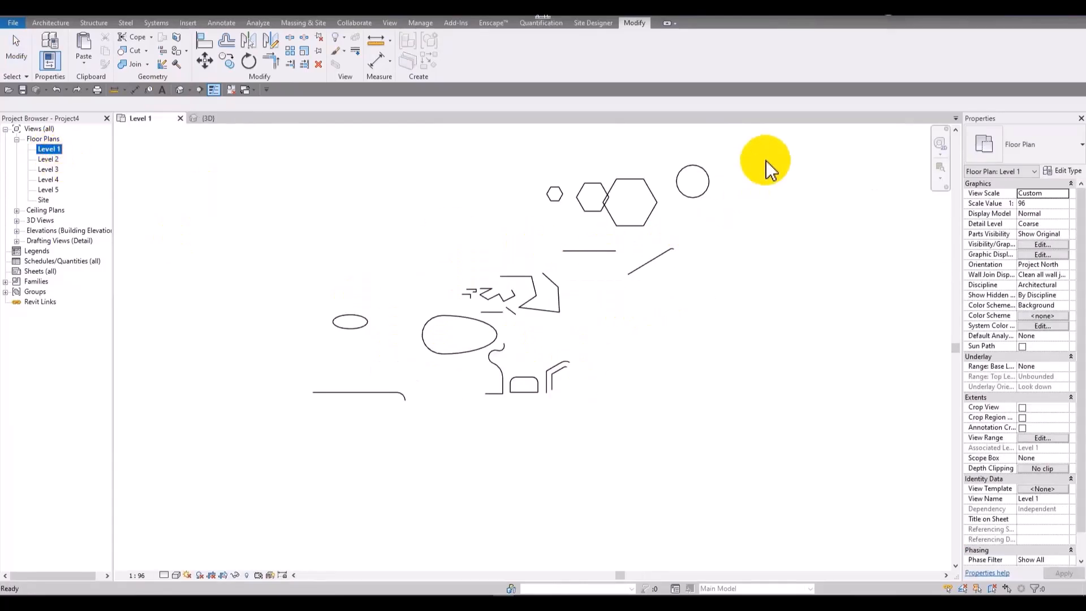
{"action": "right_click", "coordinate": [653, 222]}
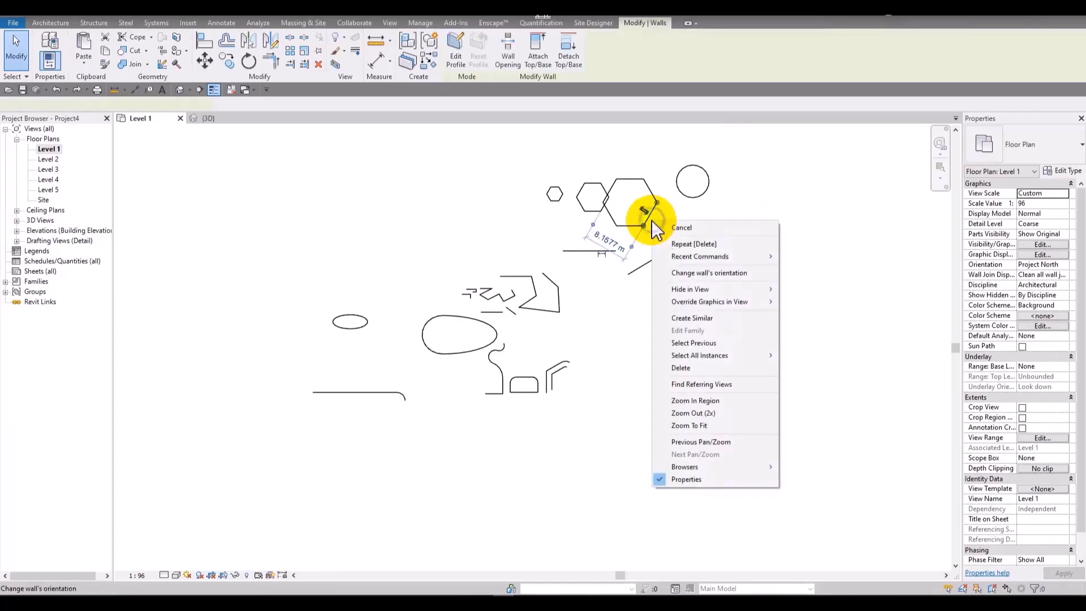
{"action": "mouse_move", "coordinate": [750, 357]}
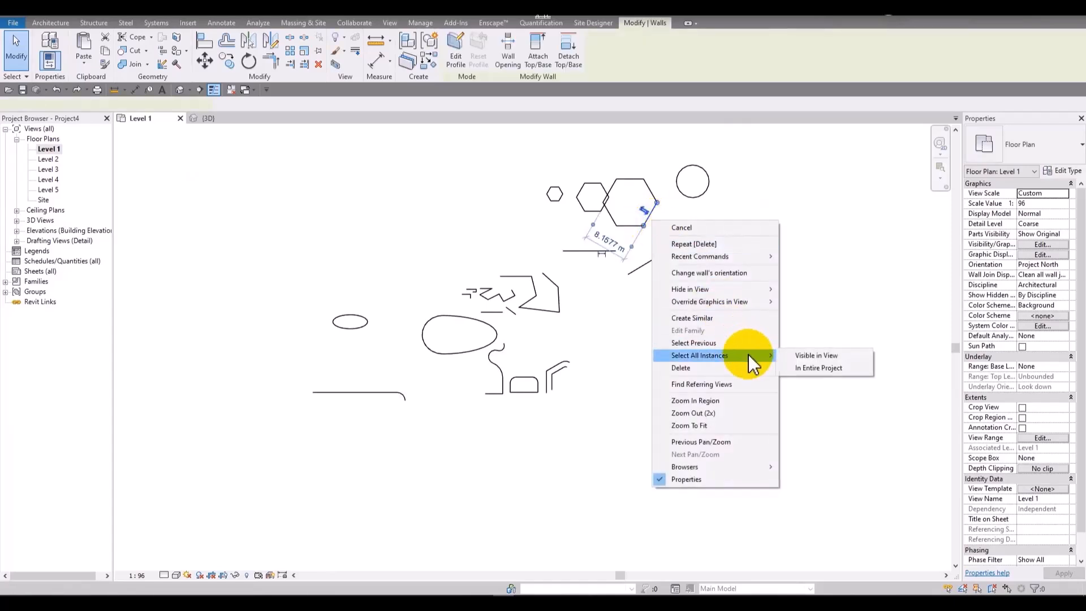
{"action": "left_click", "coordinate": [857, 368]}
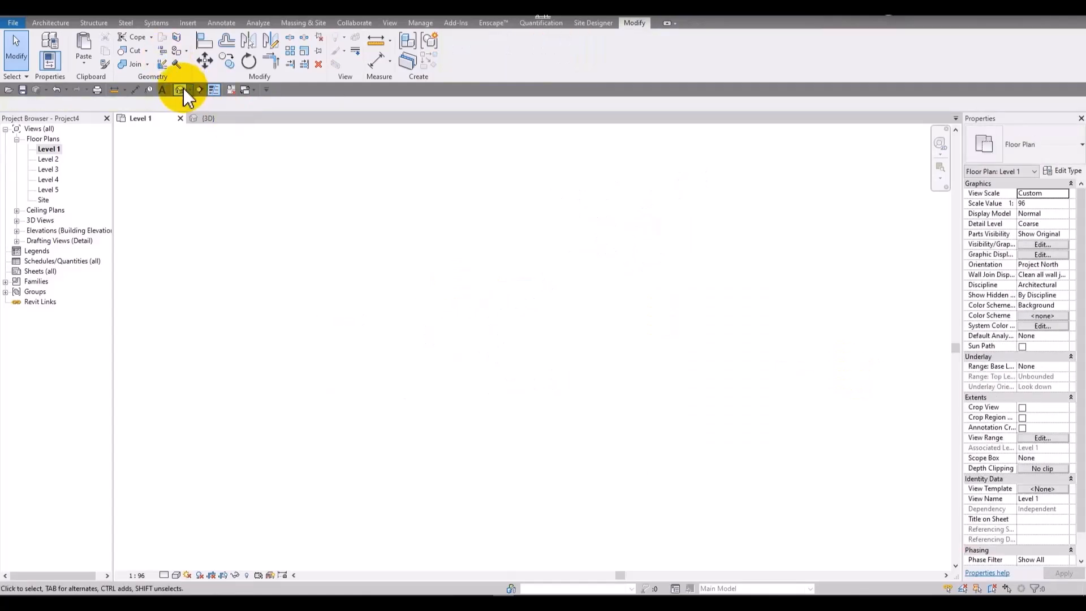
Step: Return to the 3D view and undo the project-wide wall deletion
{"action": "left_click", "coordinate": [180, 90]}
{"action": "key", "text": "ctrl+z"}
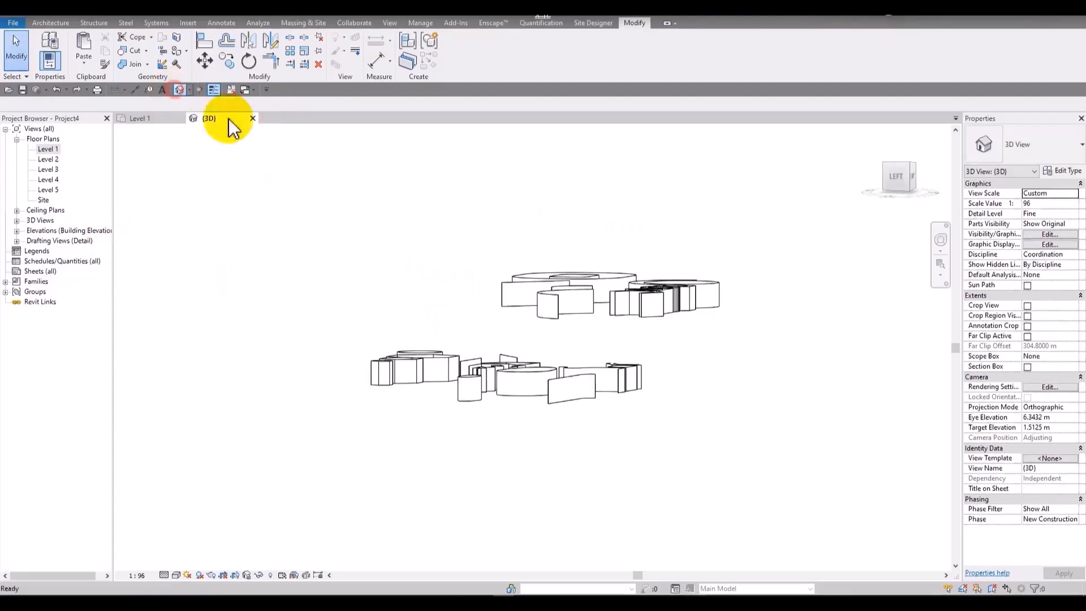
Step: Select all instances in the entire project of the S-curved wall's type from the 3D view, and clear the selection
{"action": "scroll", "coordinate": [461, 311], "scroll_direction": "up", "scroll_amount": 2}
{"action": "middle_click_drag", "start_coordinate": [685, 321], "coordinate": [618, 435], "text": "shift"}
{"action": "left_click", "coordinate": [616, 447]}
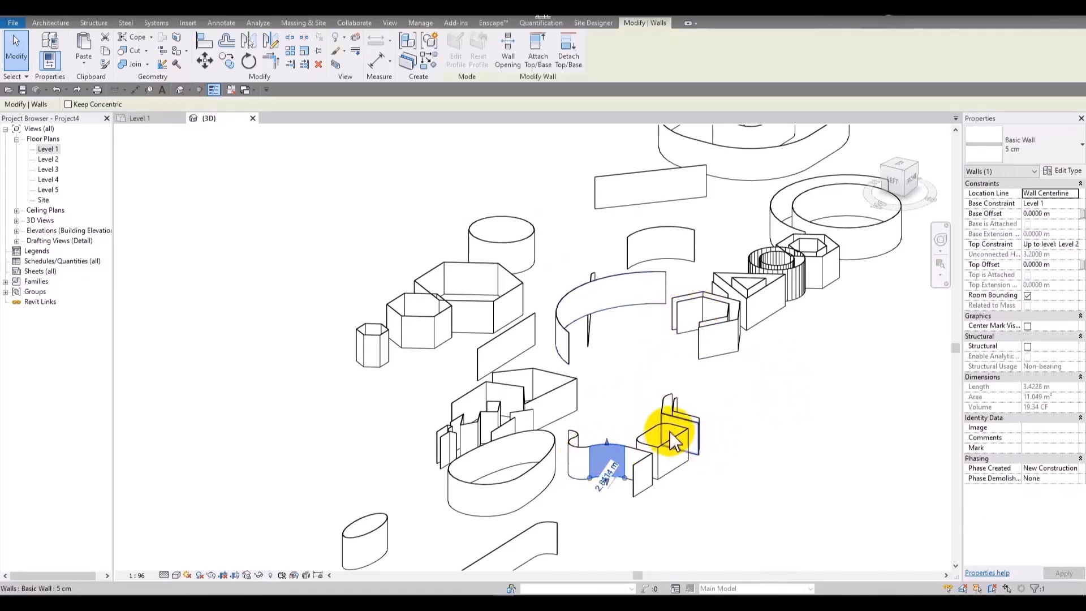
{"action": "scroll", "coordinate": [600, 452], "scroll_direction": "down", "scroll_amount": 2}
{"action": "key", "text": "a"}
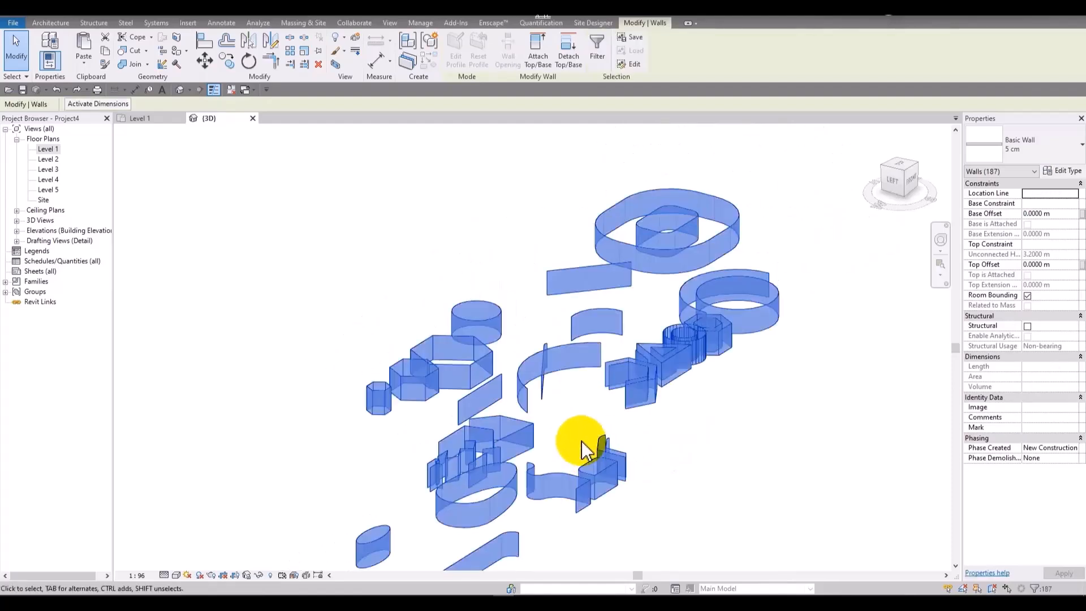
{"action": "middle_click_drag", "start_coordinate": [582, 444], "coordinate": [594, 364]}
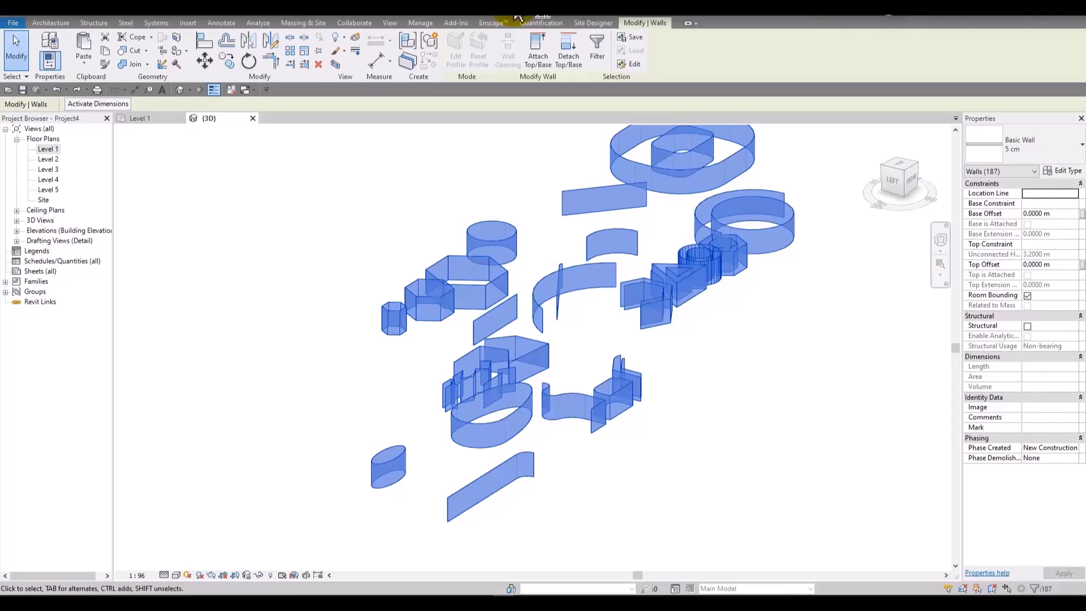
{"action": "left_click", "coordinate": [679, 358]}
Step: Select all the walls in the 3D view with one selection box and delete them
{"action": "middle_click_drag", "start_coordinate": [560, 276], "coordinate": [636, 283], "text": "shift"}
{"action": "left_click_drag", "start_coordinate": [727, 186], "coordinate": [372, 431]}
{"action": "key", "text": "Delete"}
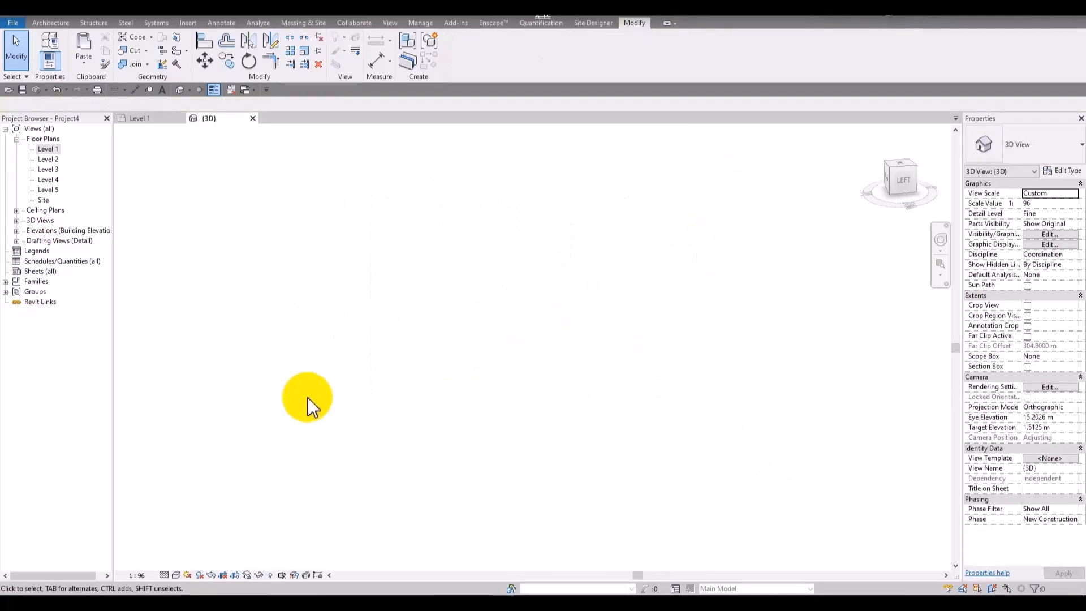